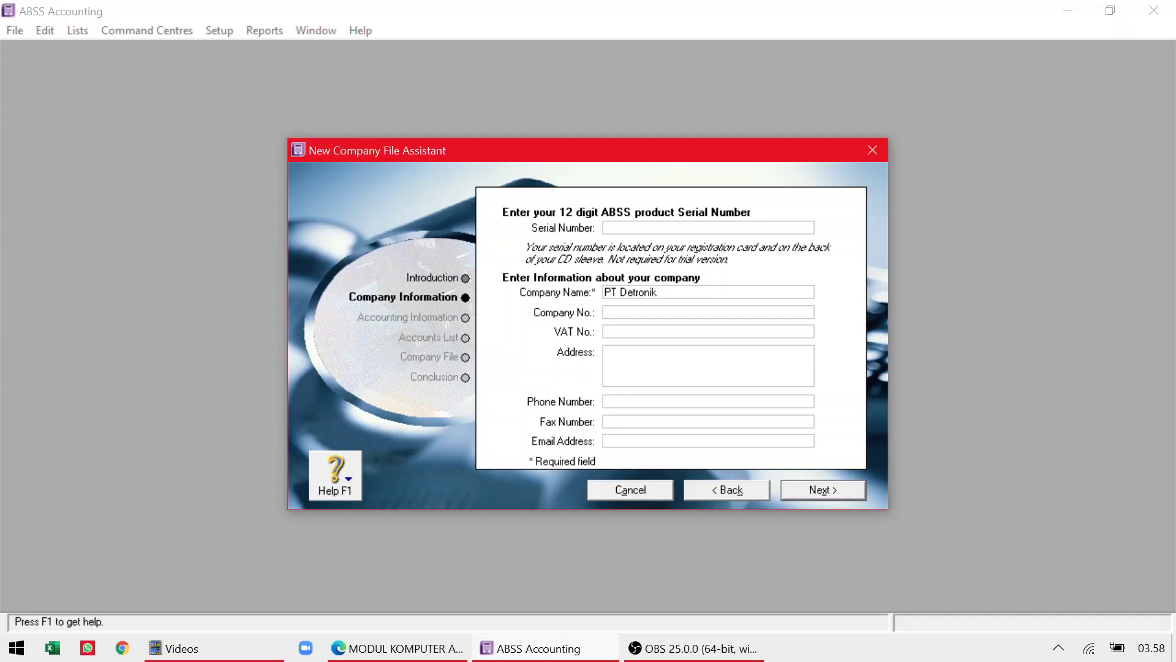
Complete the company name PT Detronika Vidya and enter the first address line from the module.
type("a Vidya")
left_click(682, 312)
key("alt+Tab")
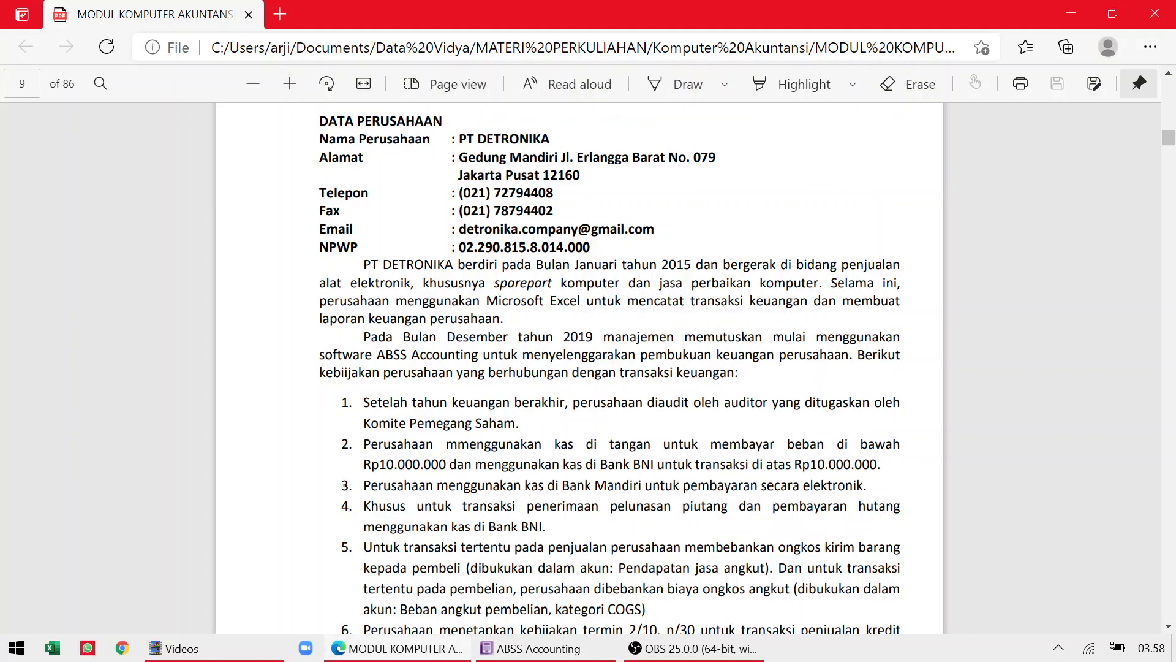
key("alt+Tab")
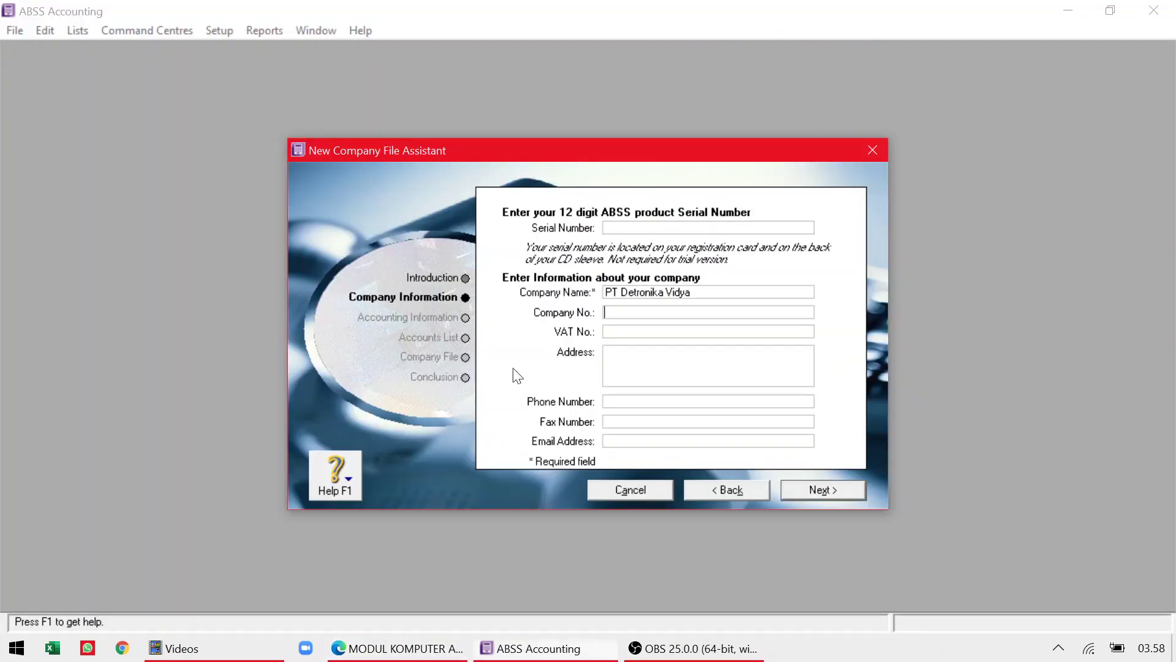
left_click(640, 374)
type("Gedung Mandiri")
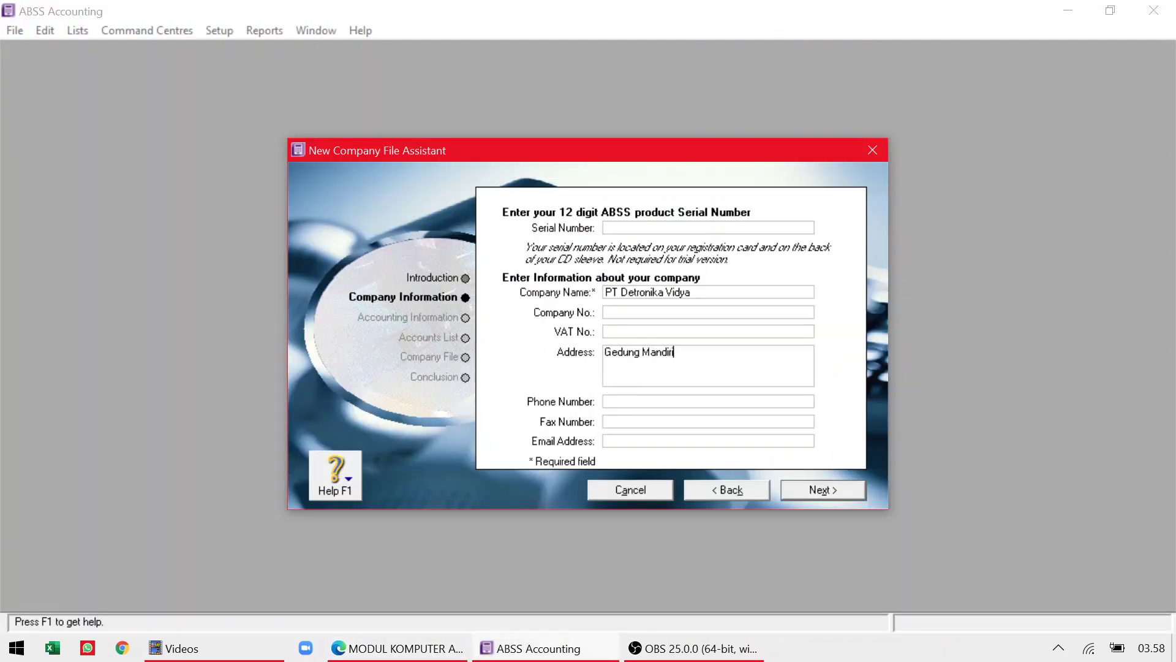
key("alt+Tab")
key("alt+Tab")
key("alt+Tab")
key("alt+Tab")
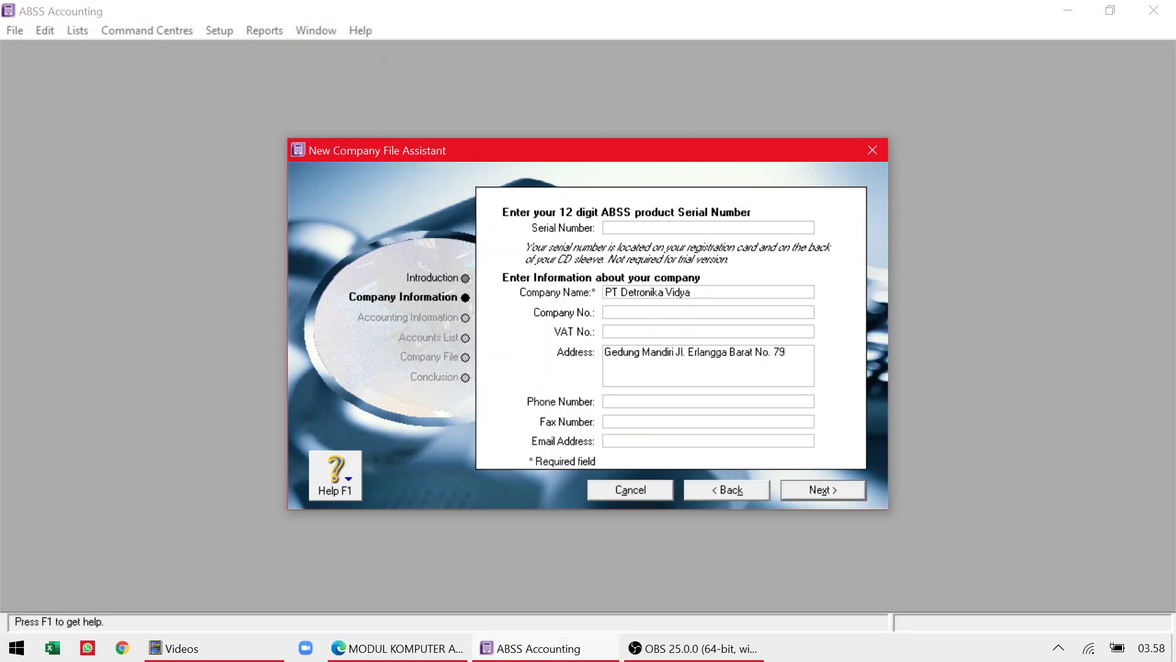
Add the second address line with the city and postal code from the module.
key("alt+Tab")
key("alt+Tab")
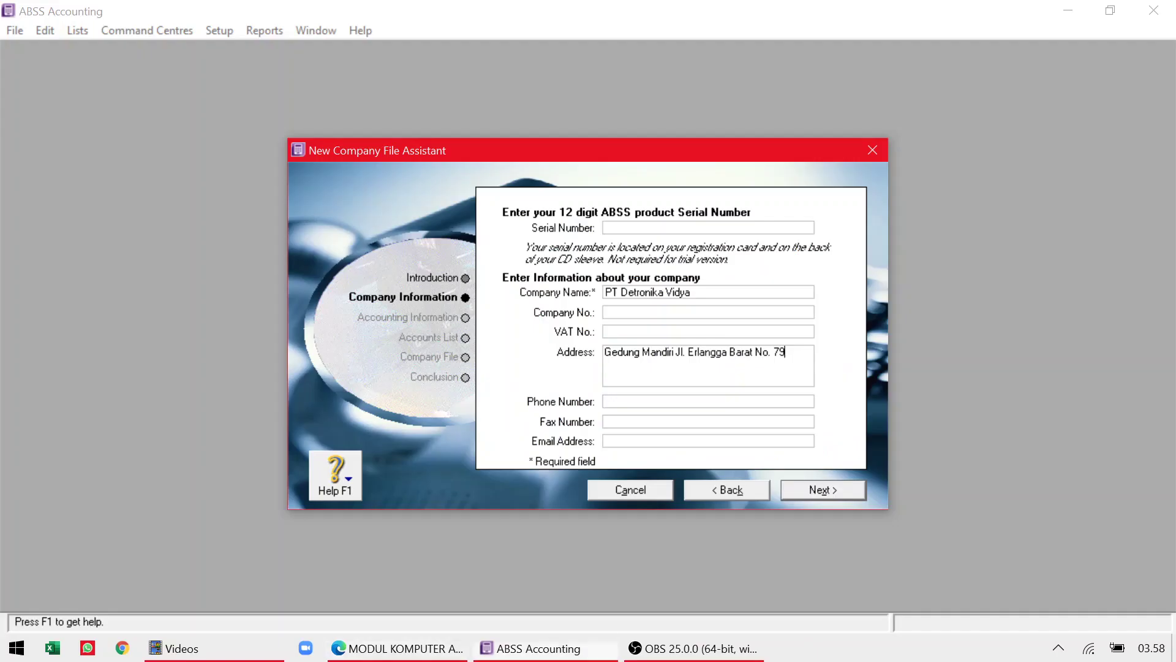
key("Return")
type("Jaka")
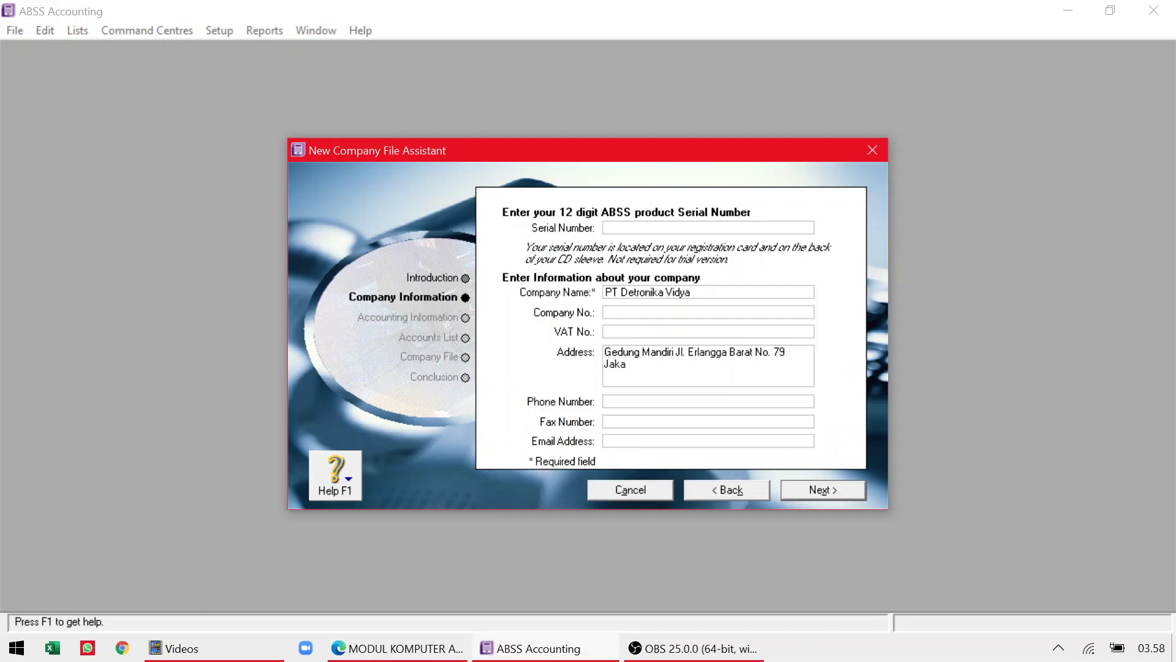
type("rta Pusat 12")
key("alt+Tab")
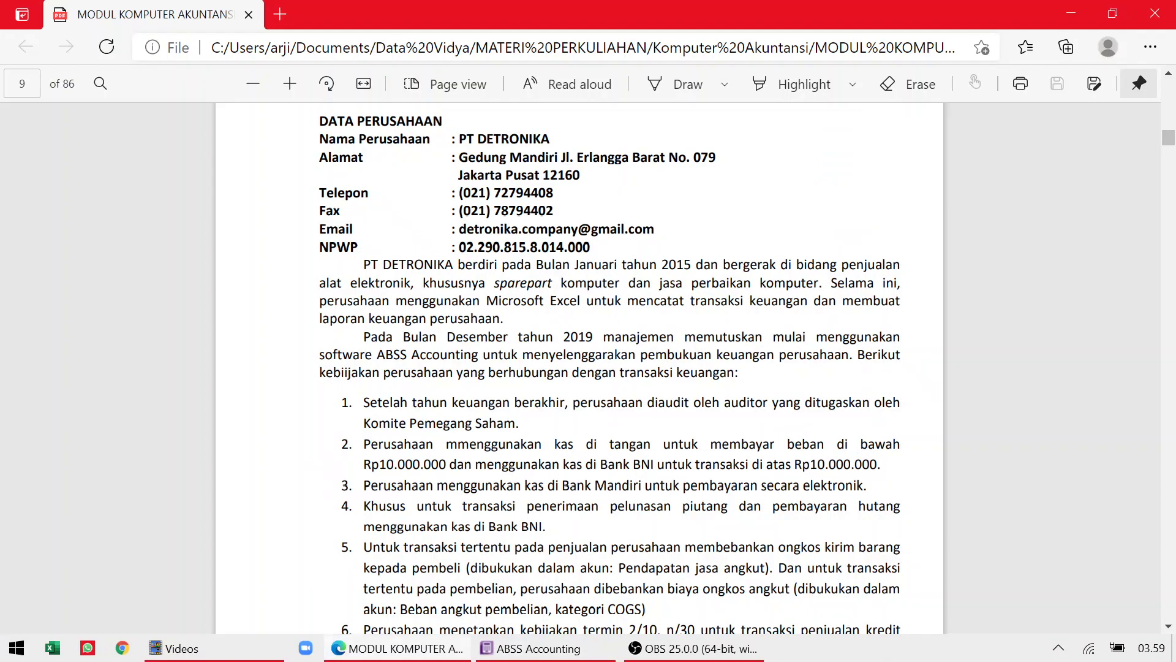
key("alt+Tab")
type("160")
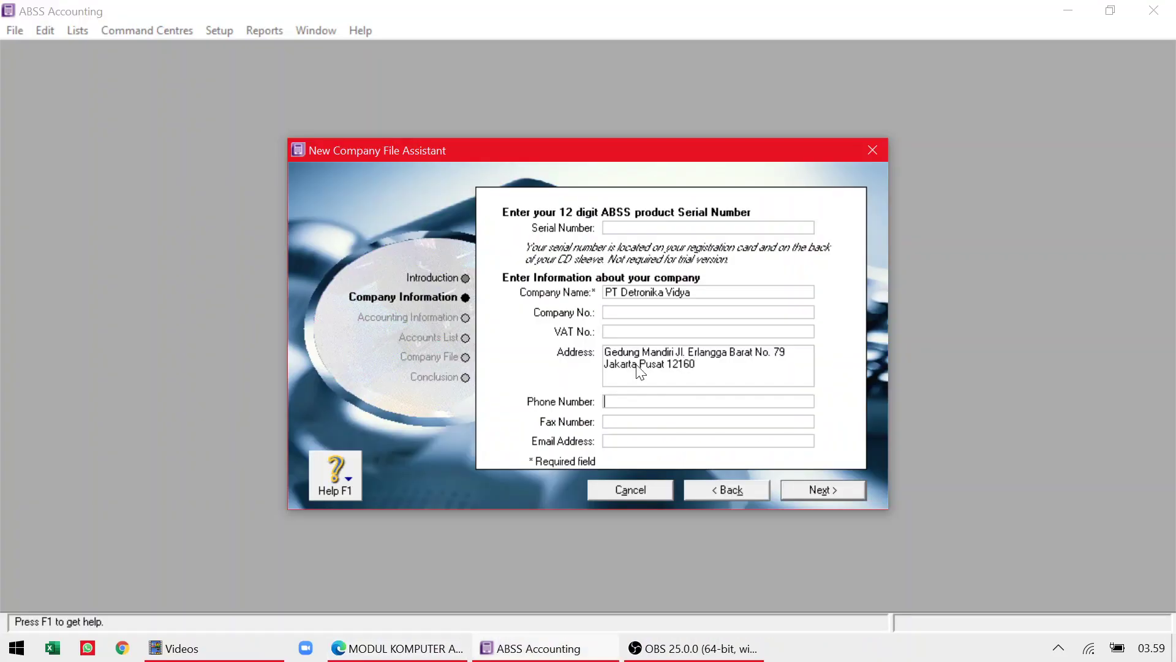
Enter the company's phone number from the module and move on to the fax field.
key("alt+Tab")
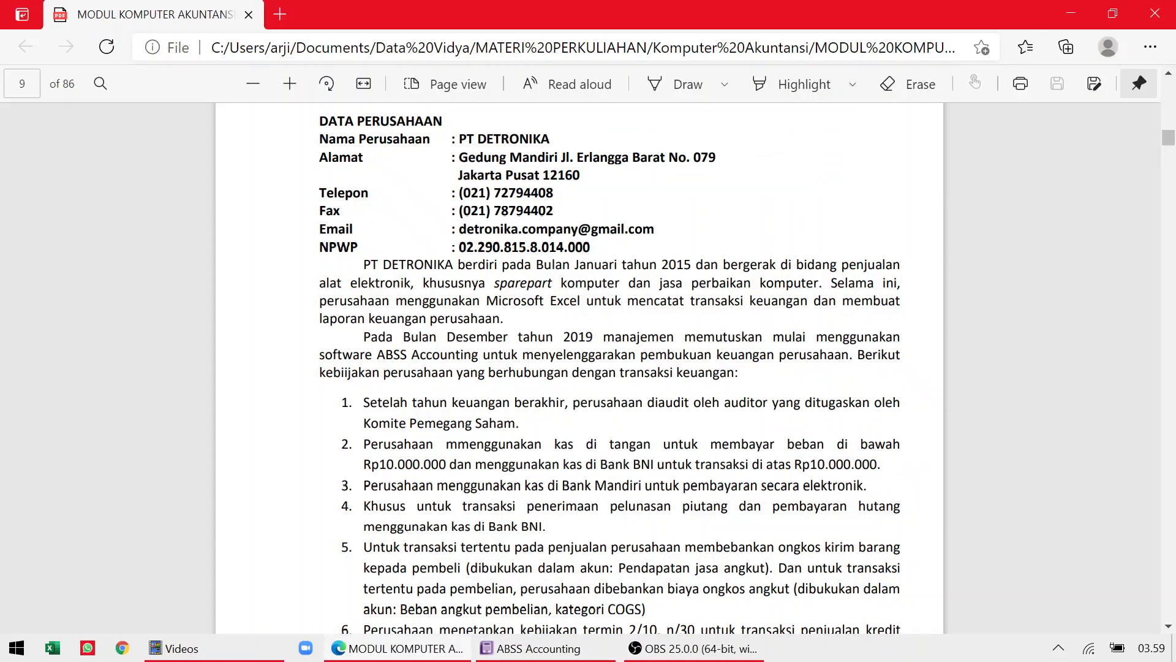
key("alt+Tab")
key("Tab")
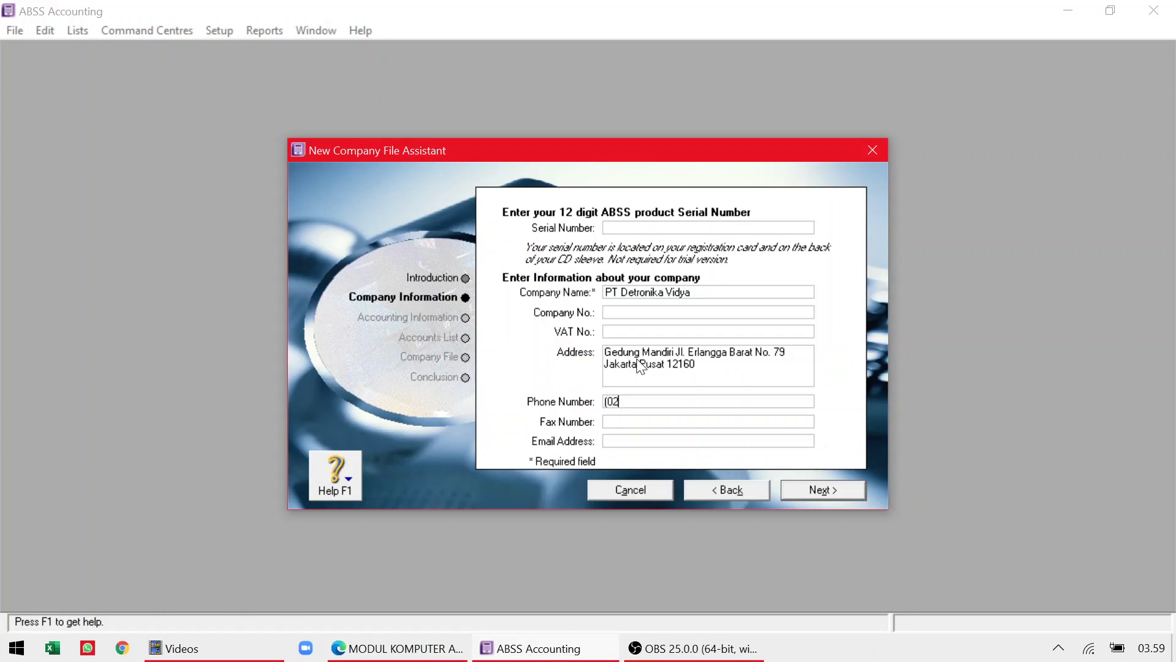
key("alt+Tab")
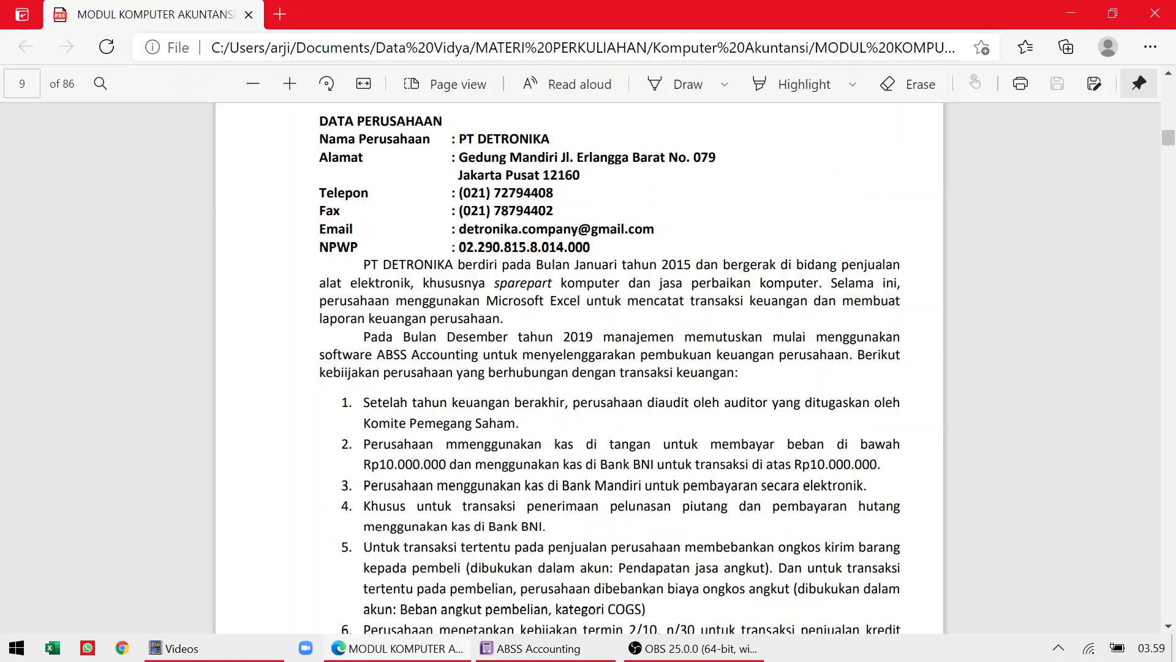
key("alt+Tab")
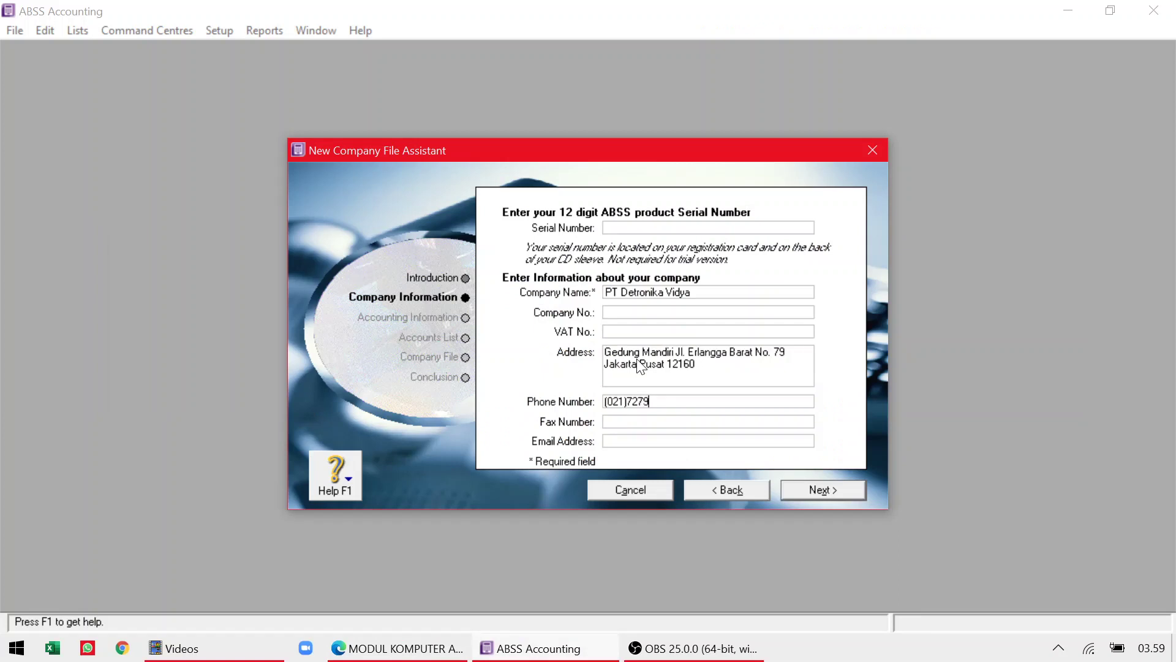
key("Tab")
key("alt+Tab")
key("alt+Tab")
key("alt+Tab")
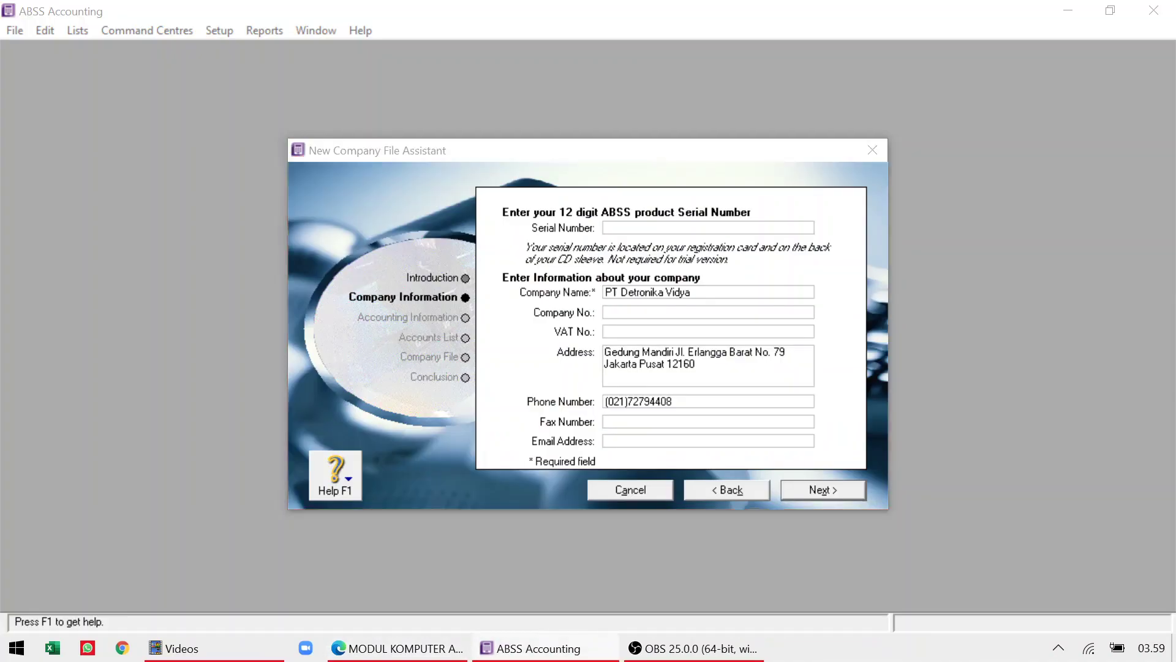
key("alt+Tab")
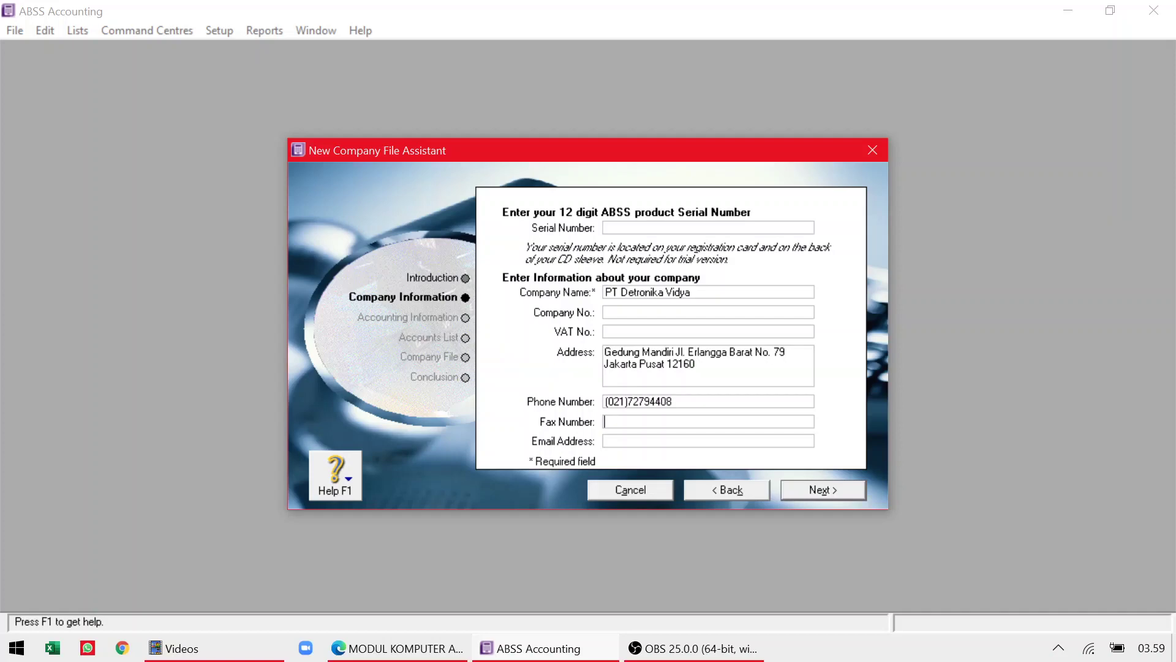
Enter the company's fax number as given in the module.
key("alt+Tab")
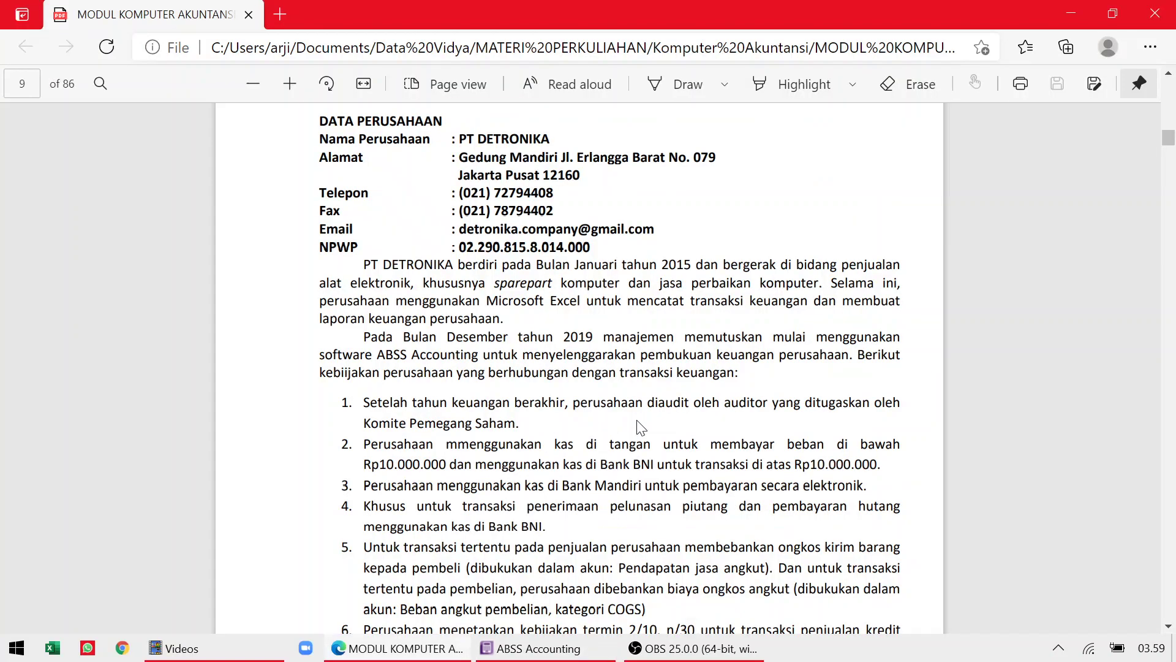
key("alt+Tab")
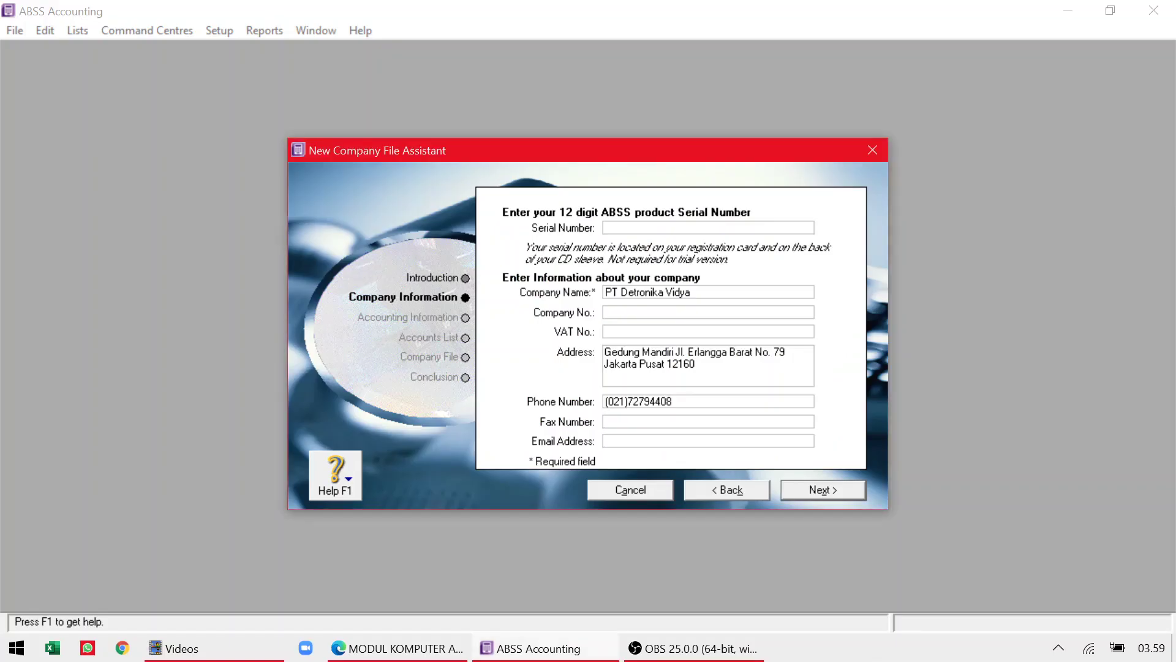
key("alt+Tab")
Fill in the company's e-mail address from the module.
key("alt+Tab")
key("Tab")
key("alt+Tab")
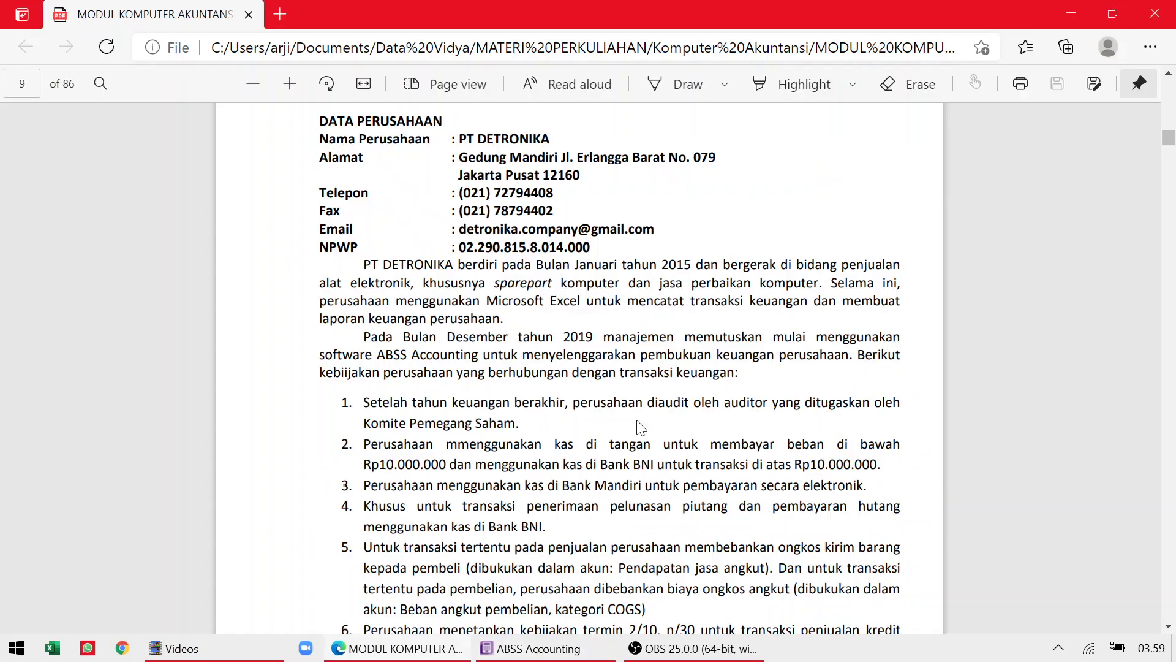
key("alt+Tab")
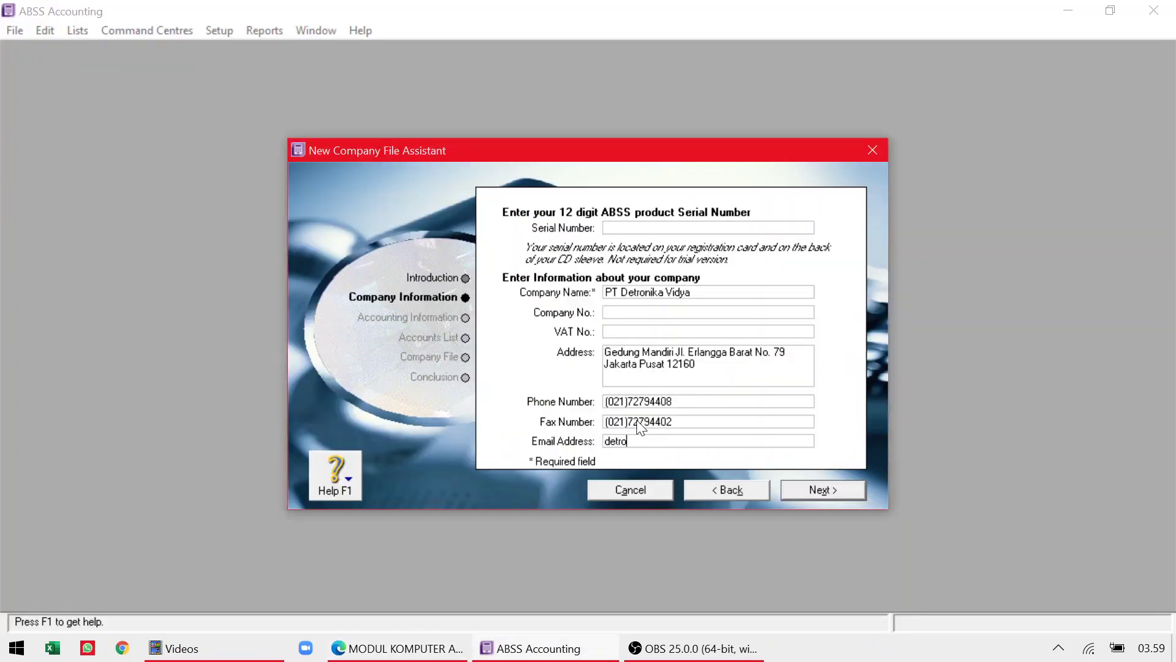
key("alt+Tab")
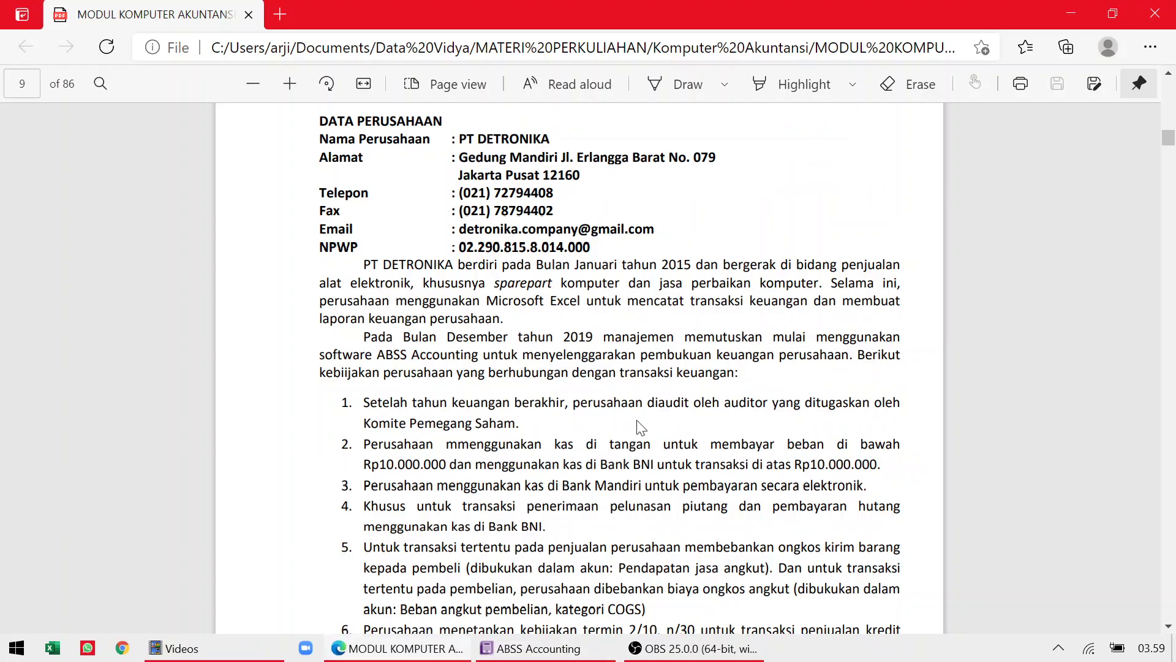
key("alt+Tab")
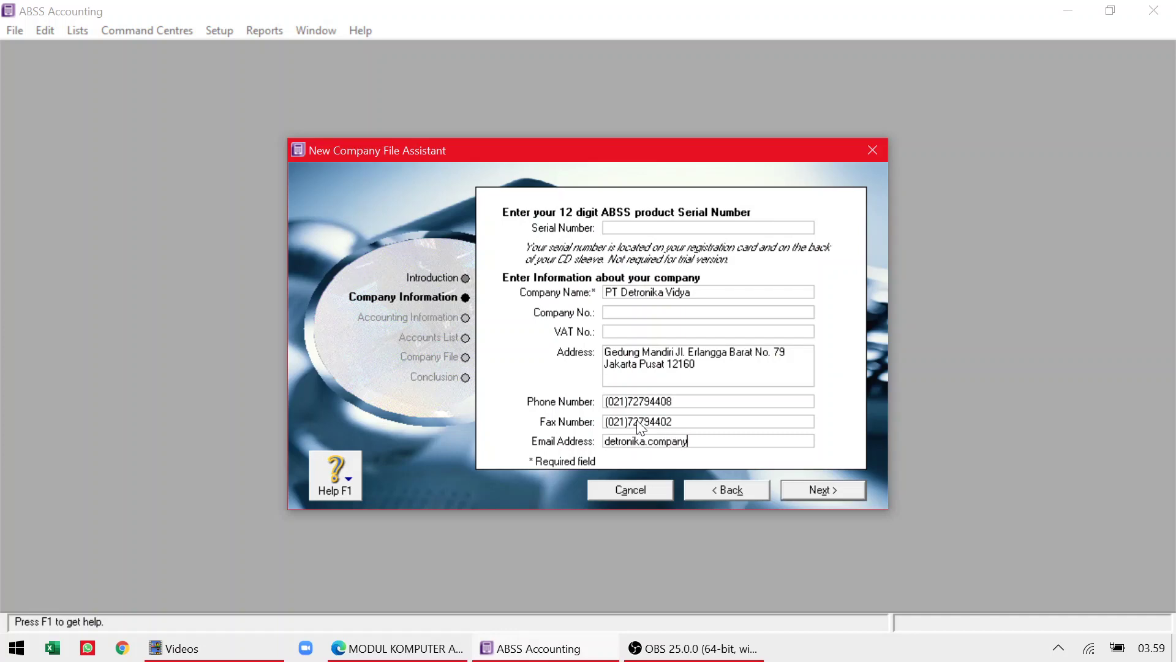
Enter the company's VAT number, reading its digits from the module PDF.
key("alt+Tab")
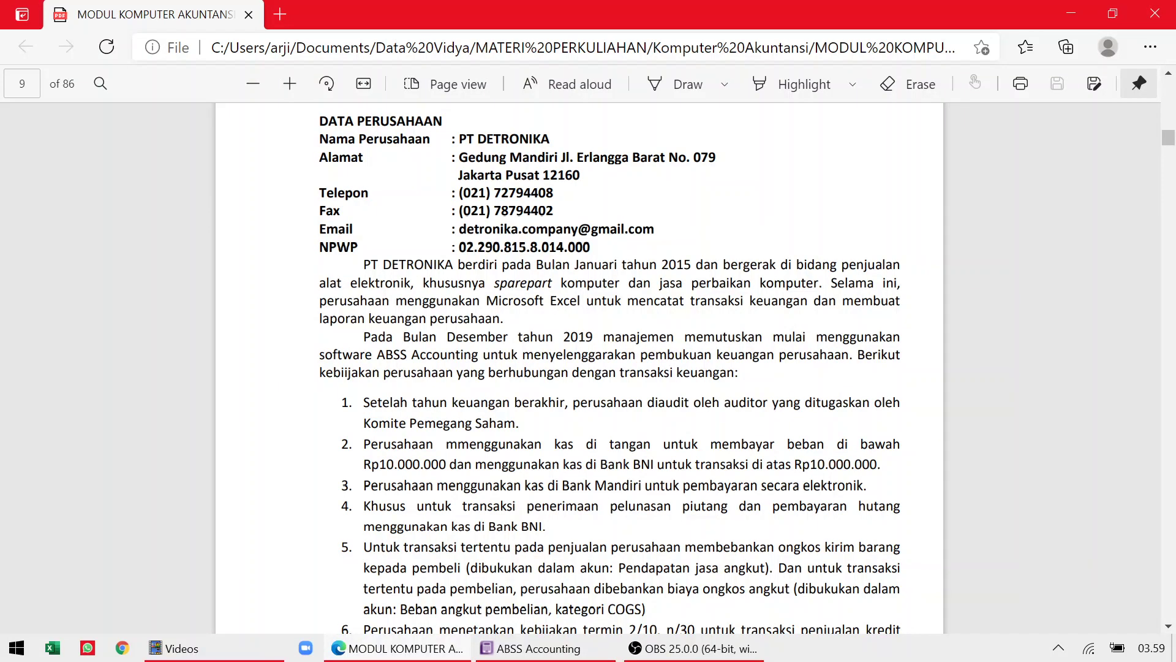
key("alt+Tab")
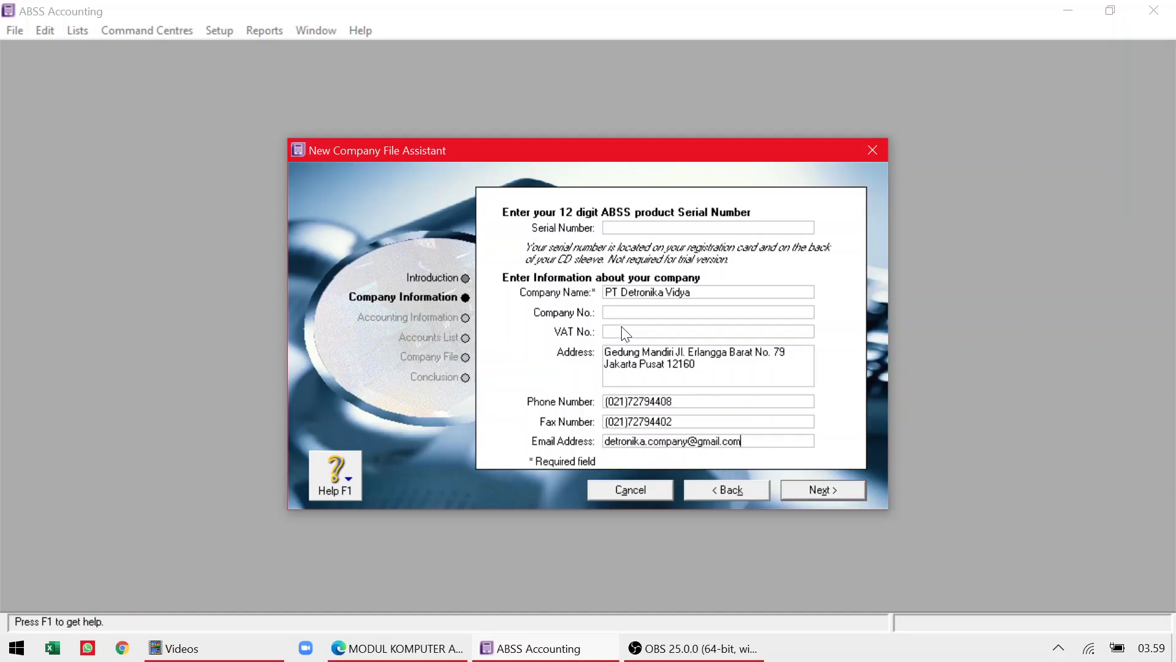
key("alt+Tab")
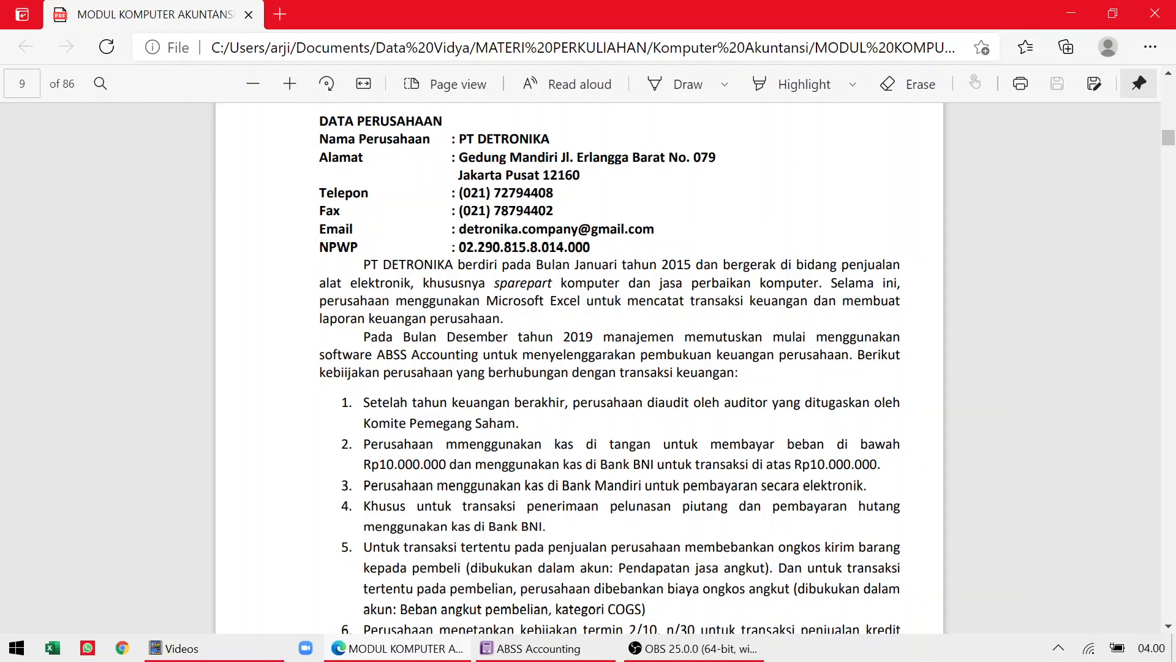
key("alt+Tab")
left_click(708, 331)
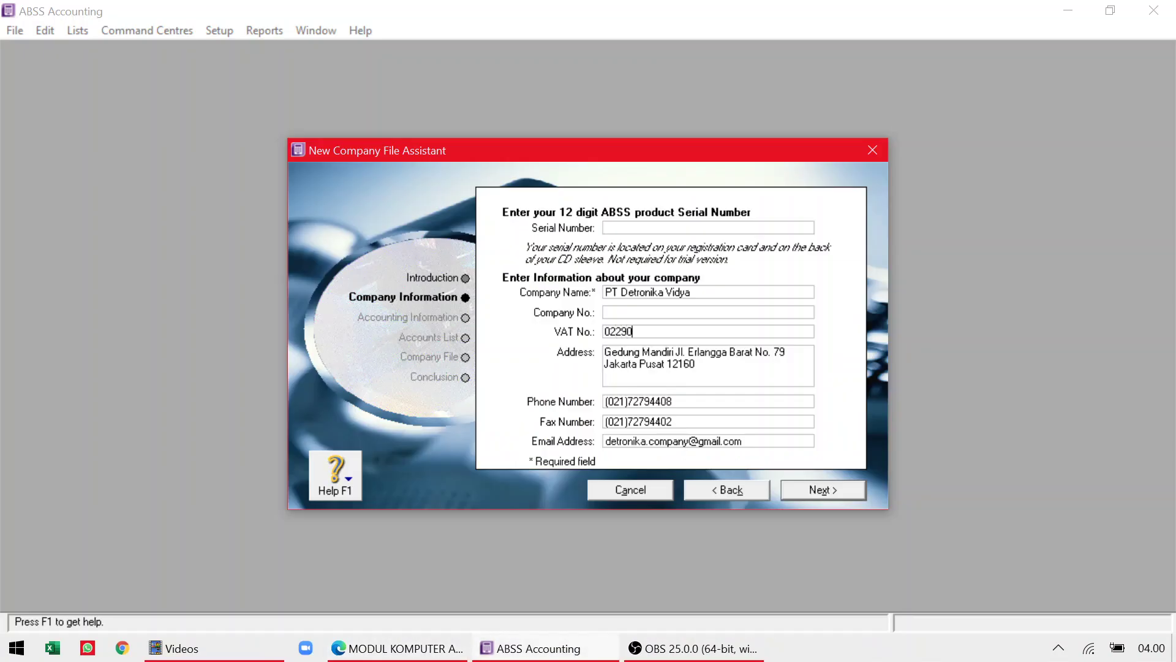
key("alt+Tab")
key("alt+Tab")
key("alt+Tab")
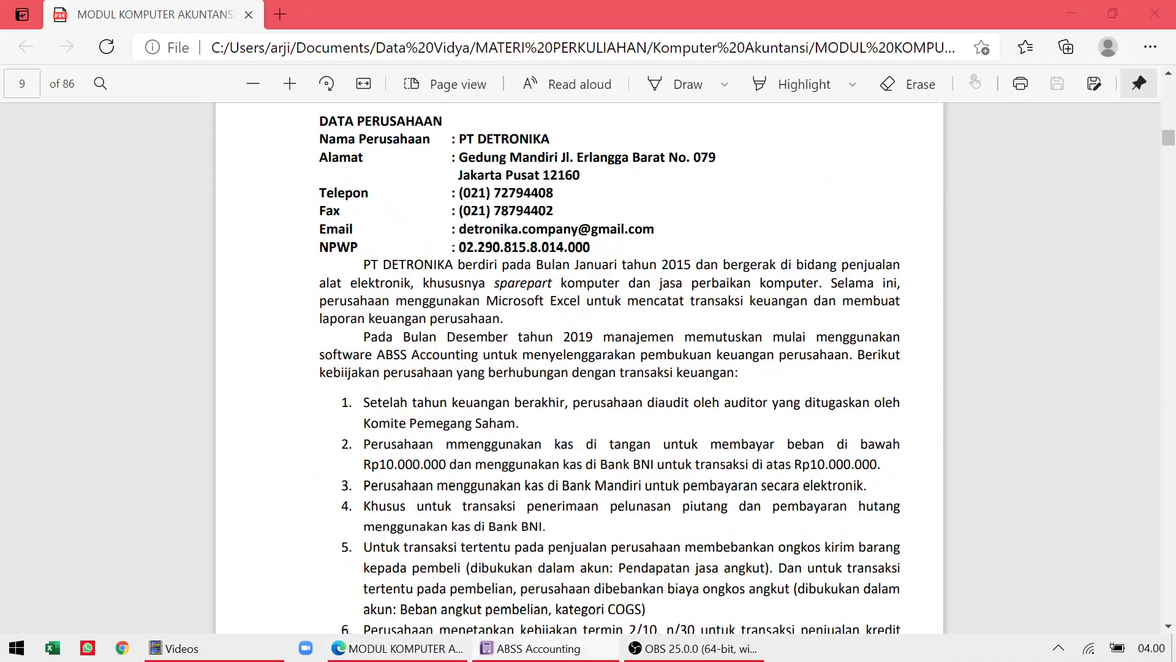
key("alt+Tab")
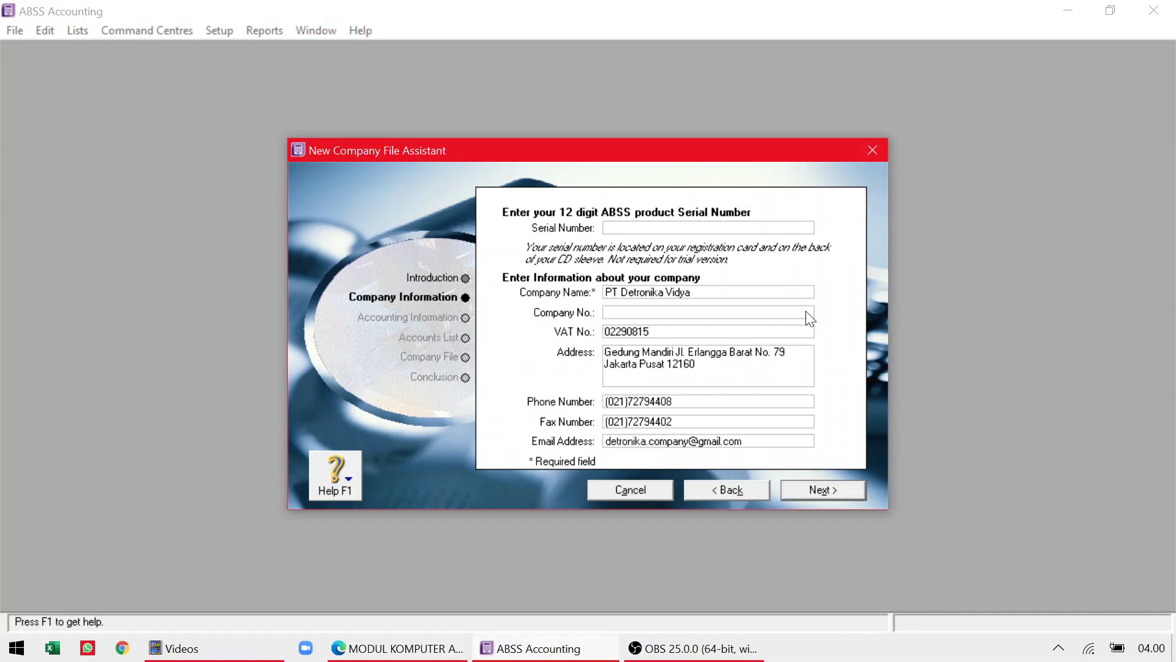
Advance to the Accounting Information step and bring the module PDF forward.
left_click(820, 490)
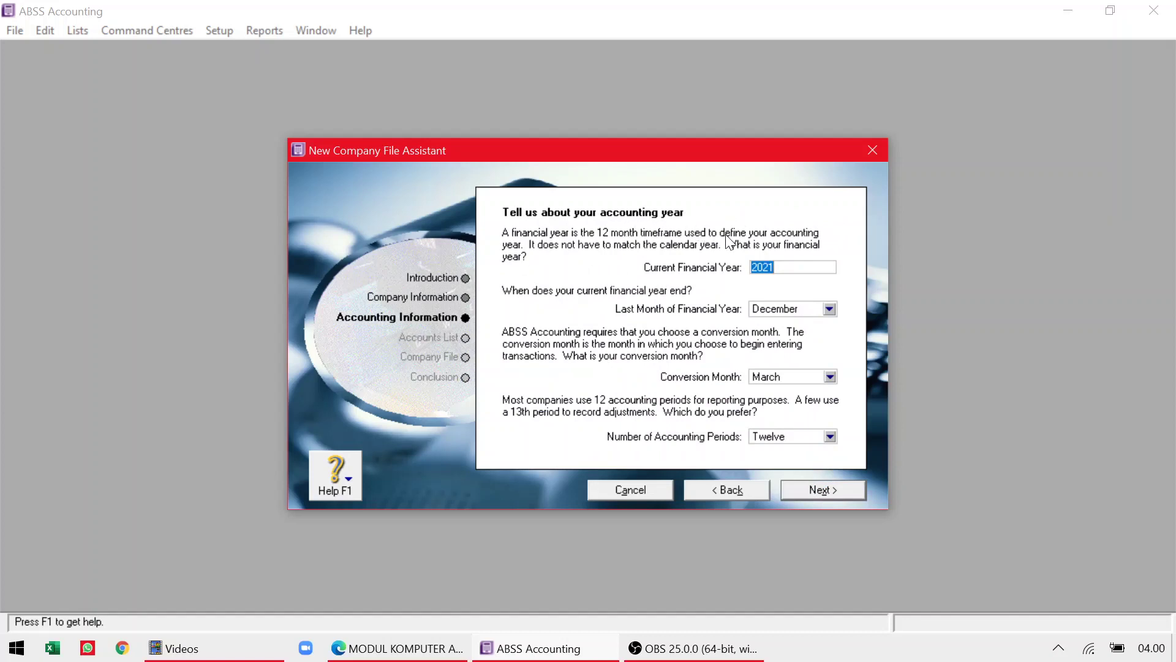
key("alt+Tab")
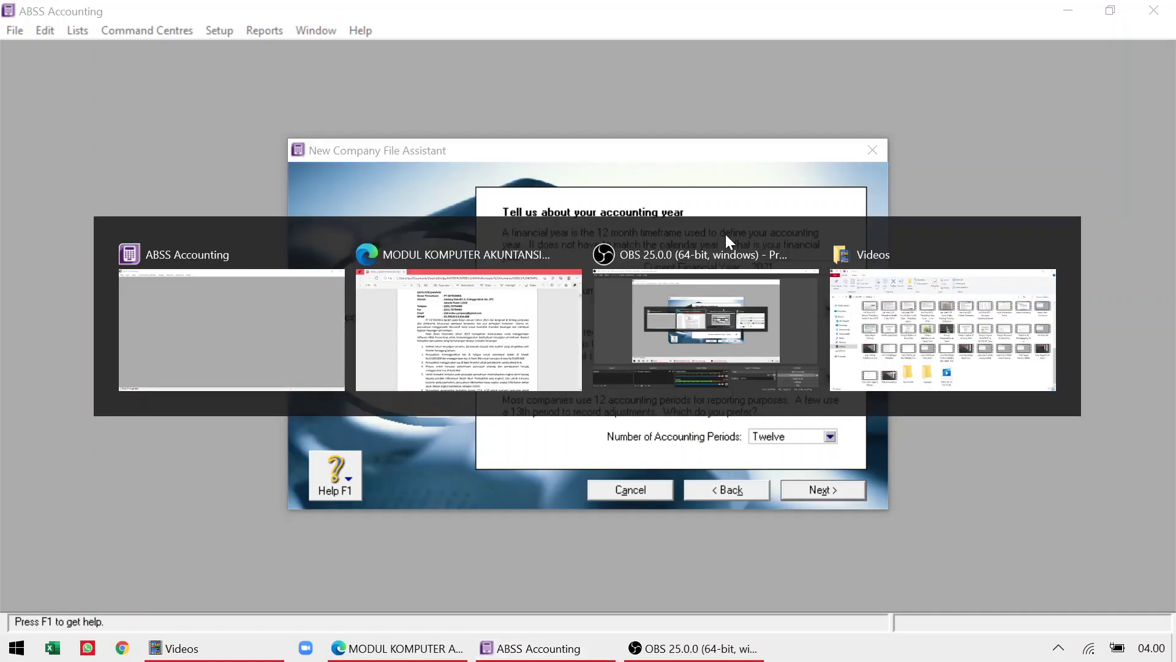
Scroll through page 9's company data and policies, then return to the assistant.
scroll(729, 242, "down", 2)
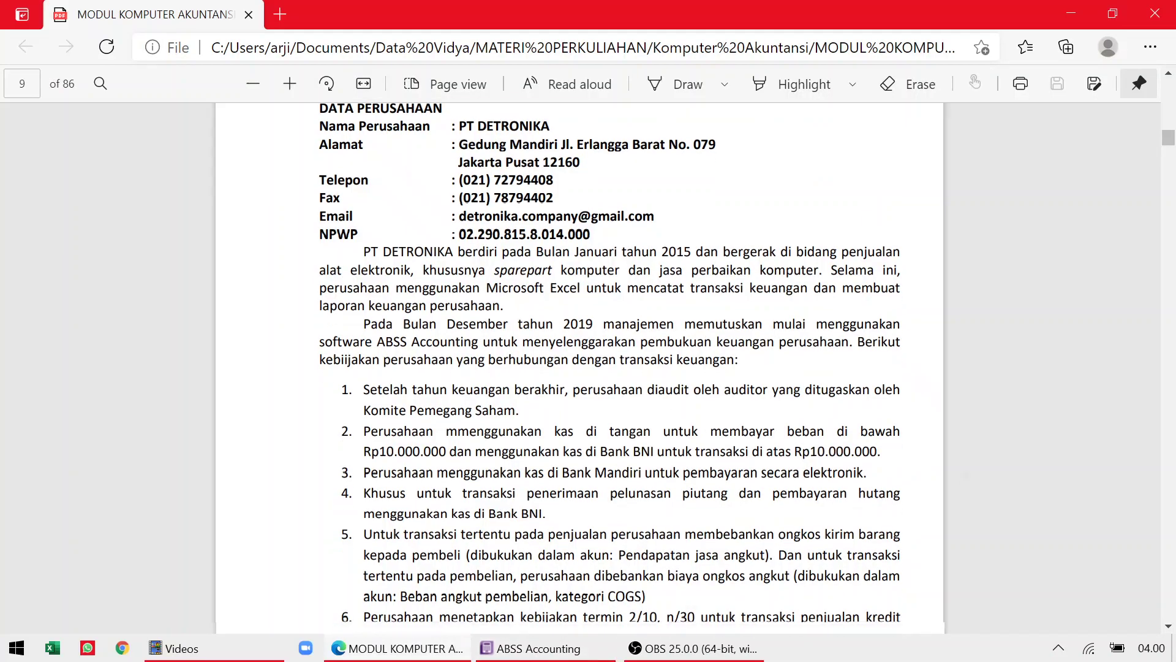
scroll(976, 420, "down", 1)
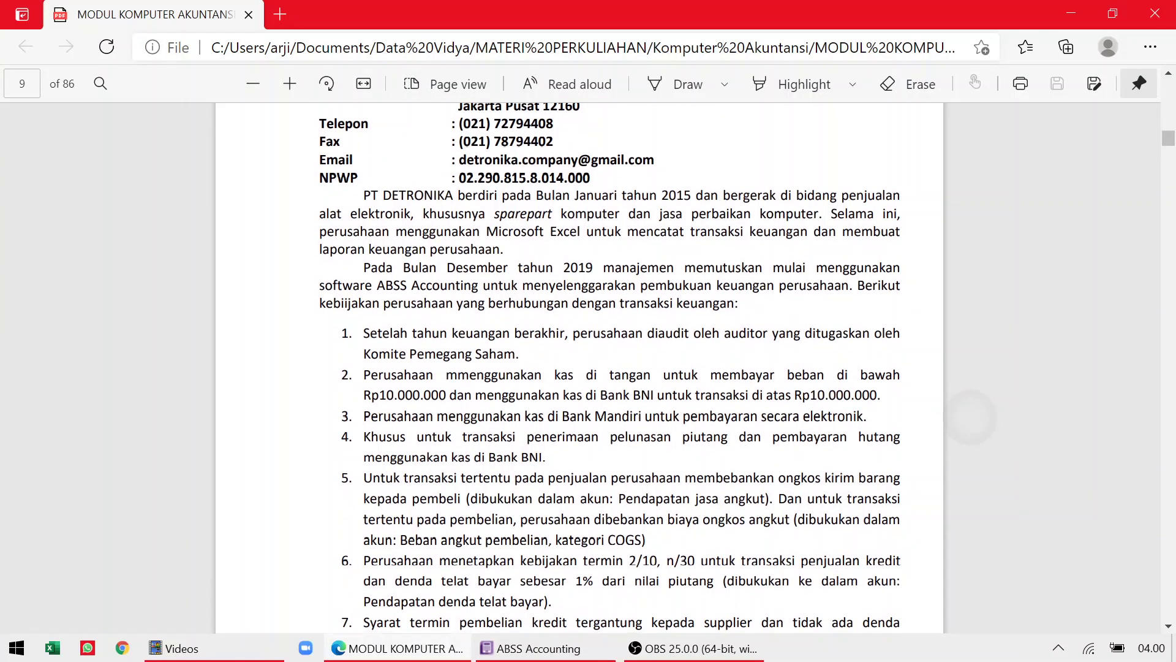
scroll(970, 414, "up", 1)
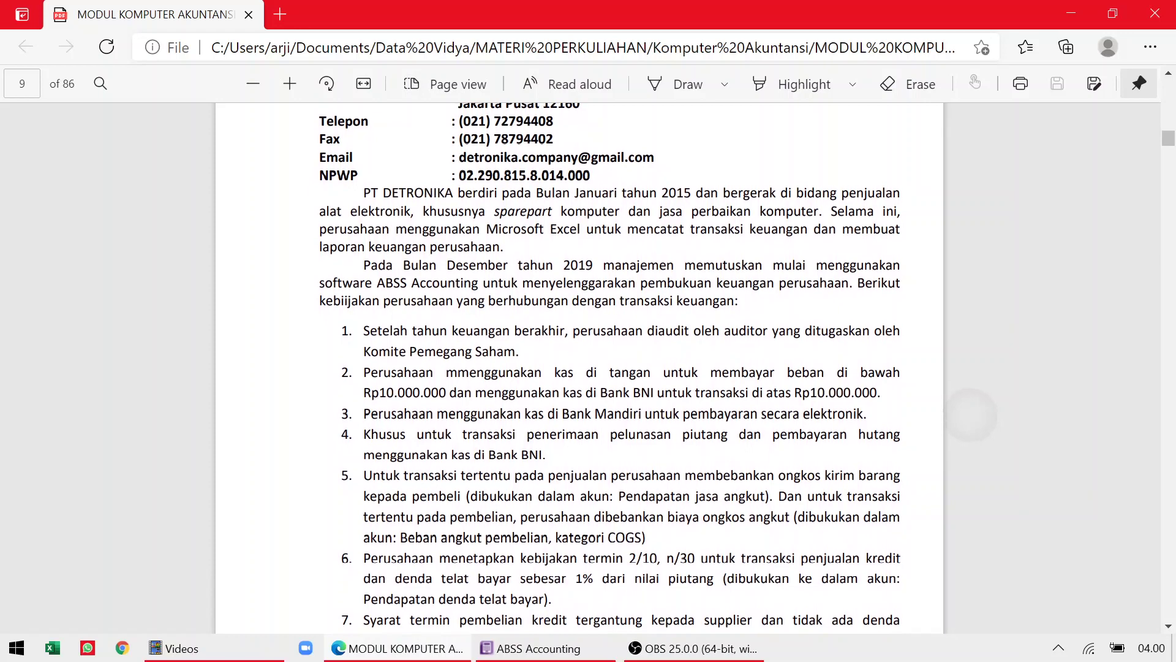
scroll(971, 416, "up", 1)
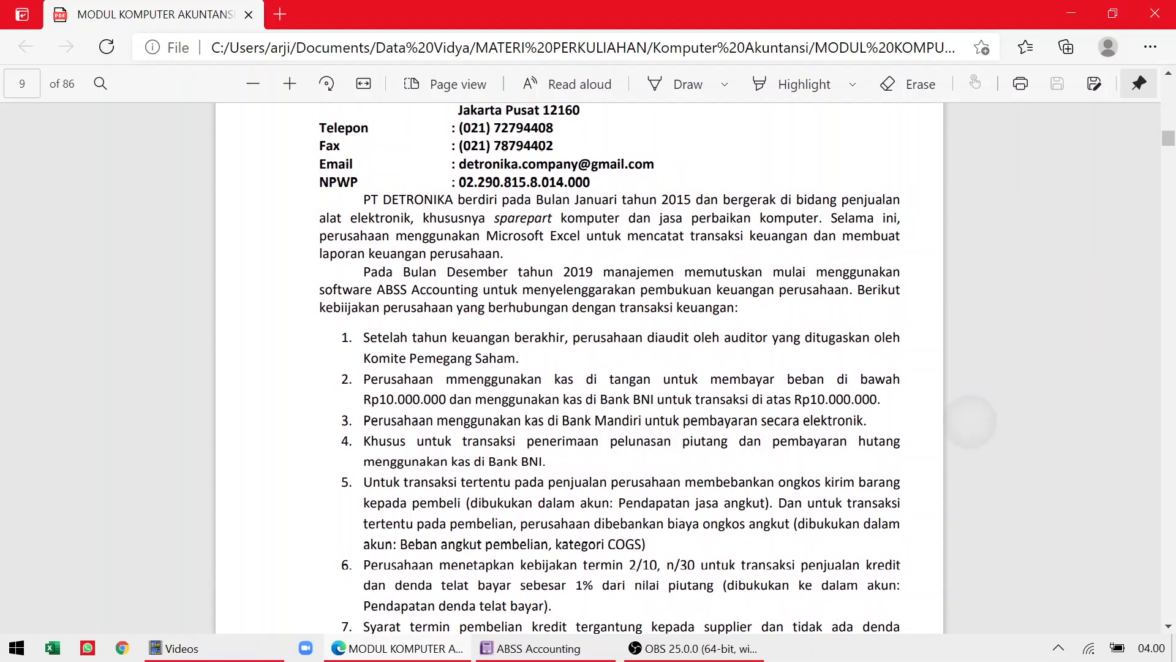
scroll(970, 422, "up", 1)
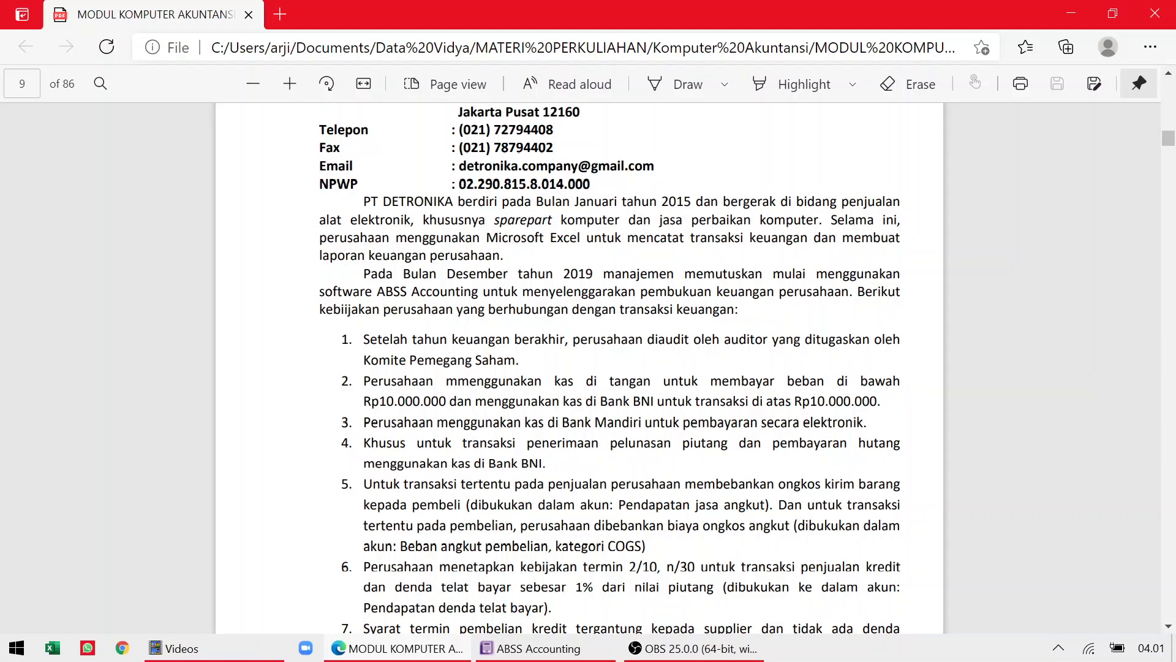
key("alt+Tab")
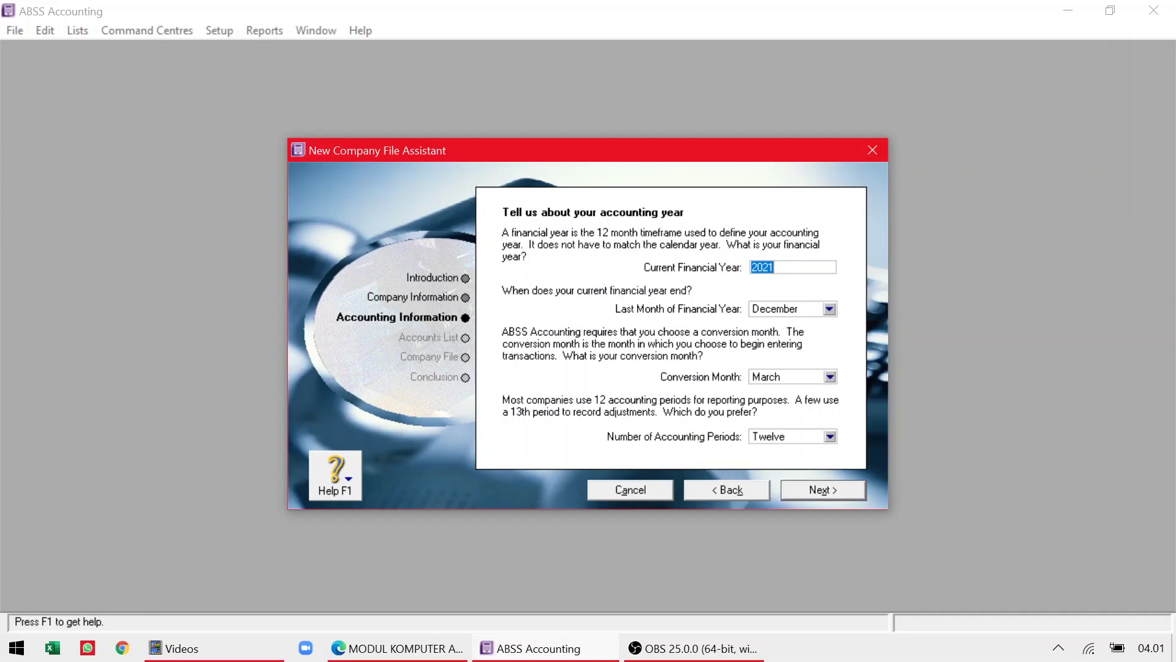
Change the Current Financial Year from 2021 to 2019.
key("BackSpace")
type("2019")
key("alt+Tab")
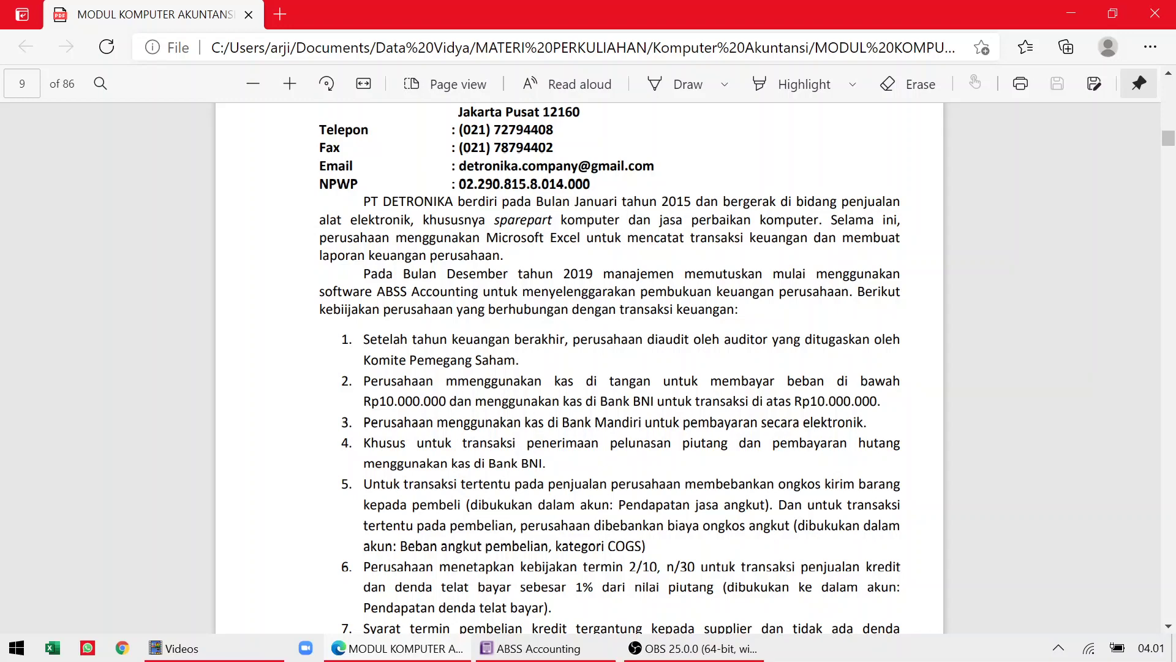
key("super")
key("Escape")
key("alt+Tab")
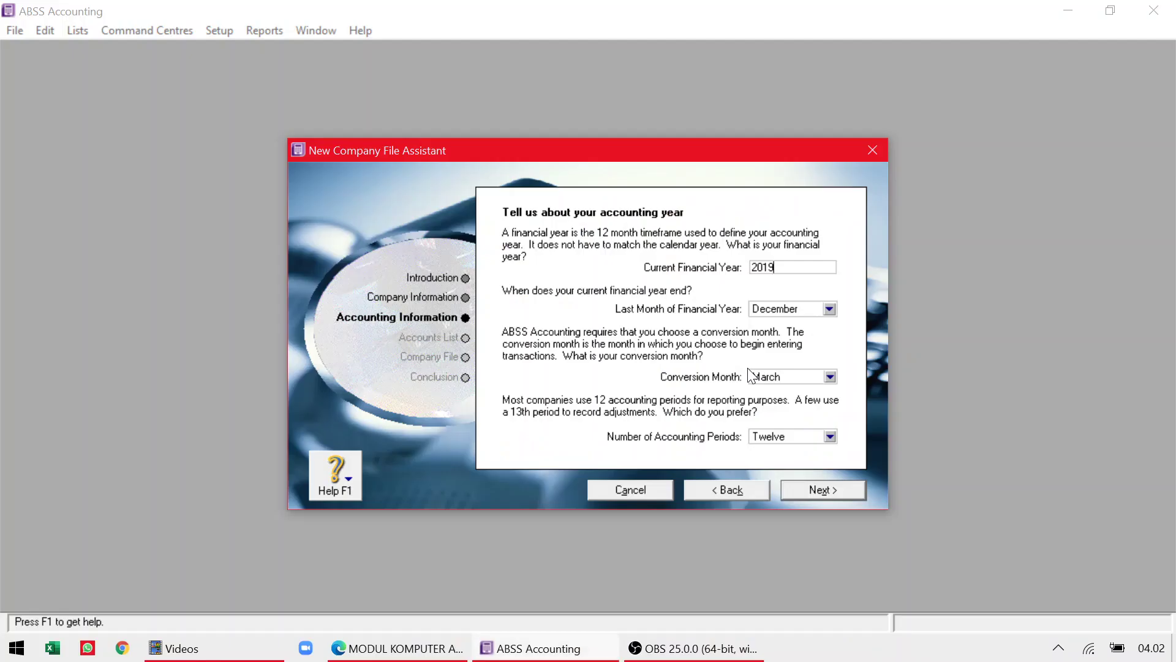
Set the Conversion Month to December and Number of Accounting Periods to Thirteen.
left_click(830, 376)
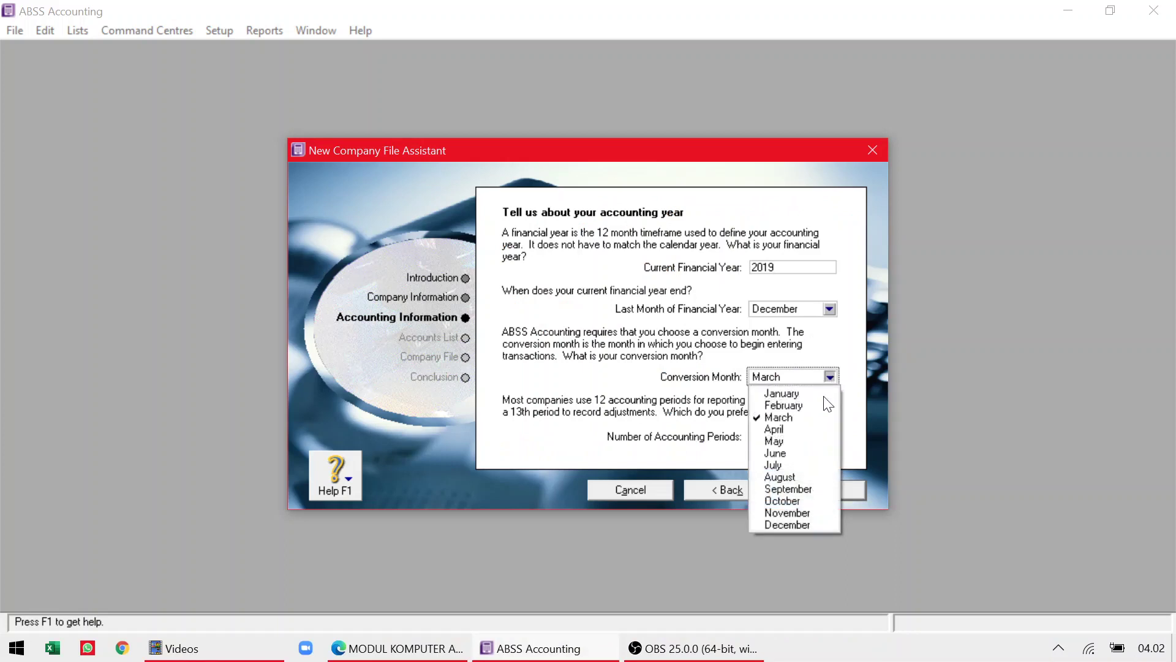
left_click(811, 527)
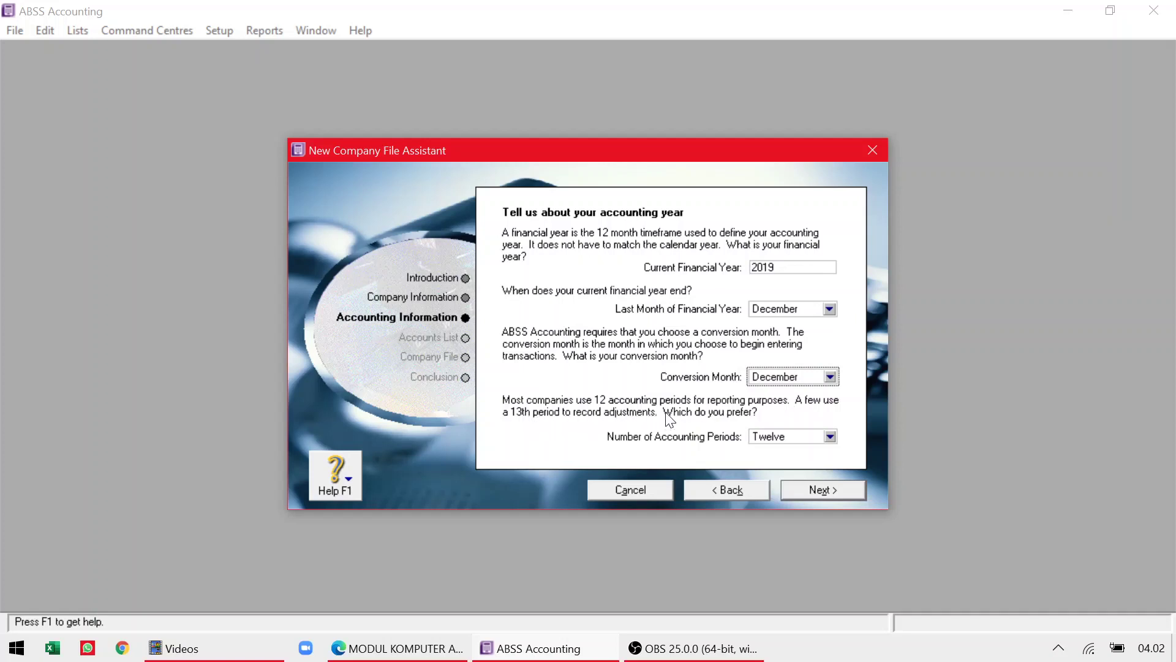
left_click(830, 436)
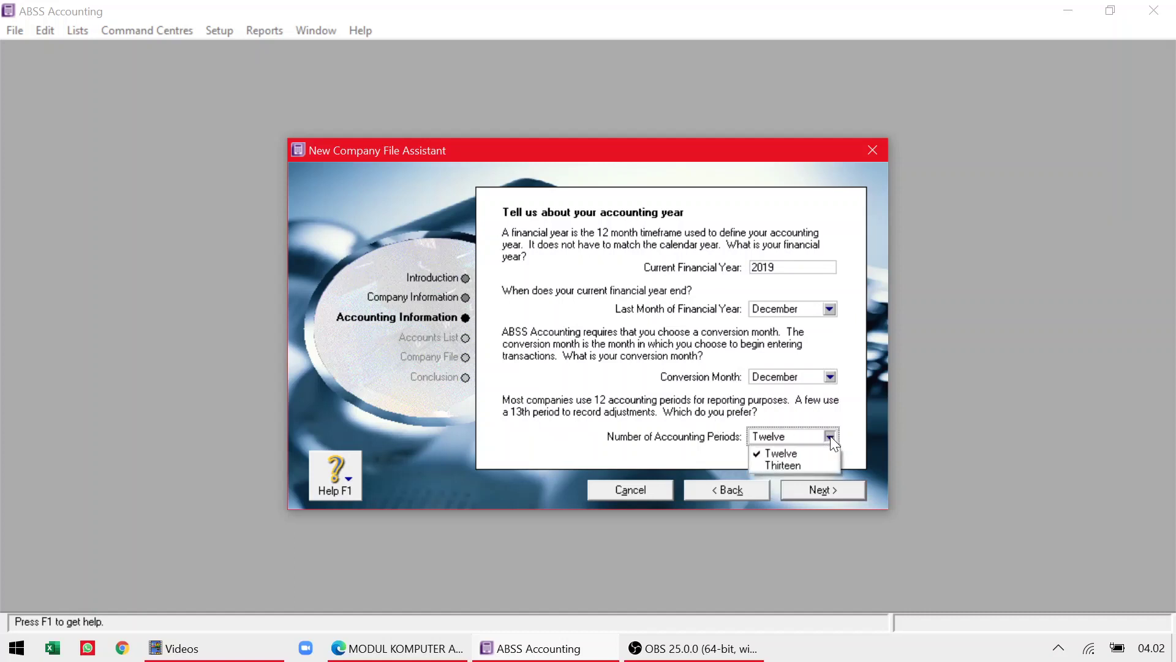
left_click(812, 466)
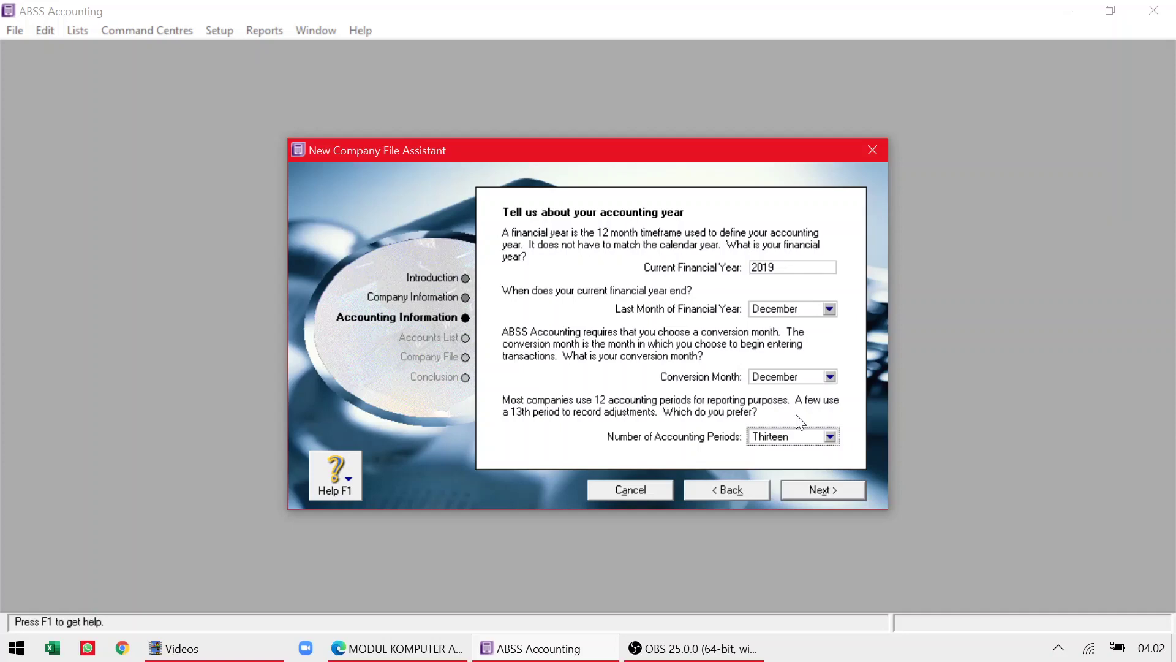
left_click(399, 648)
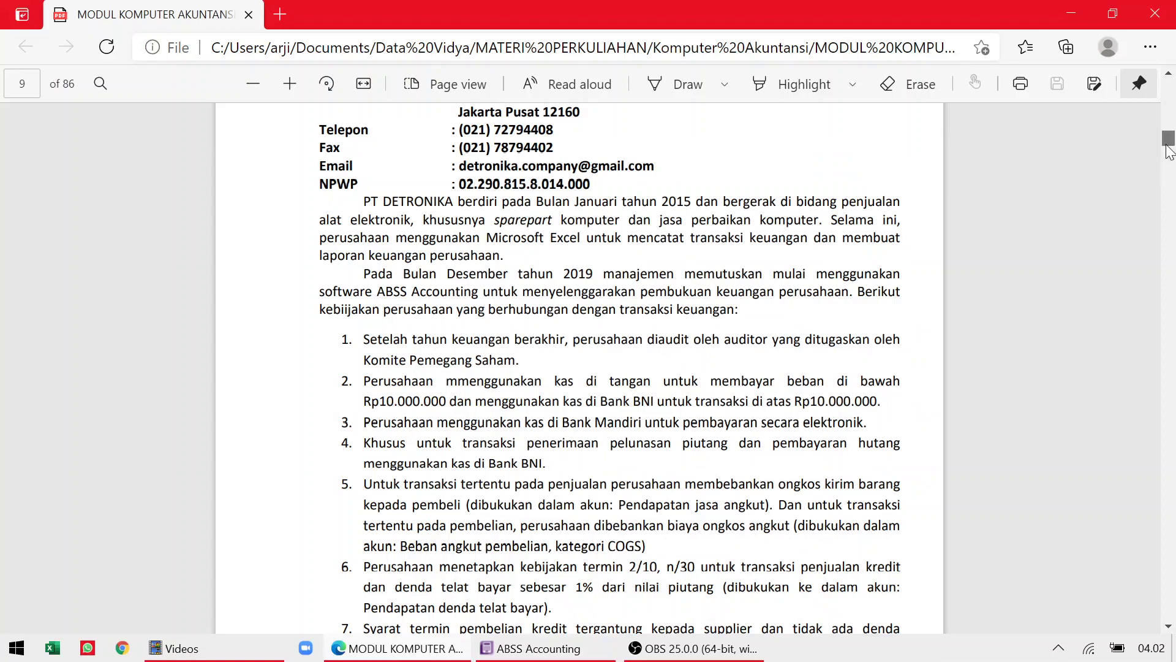
left_click_drag(1169, 151, 1168, 197)
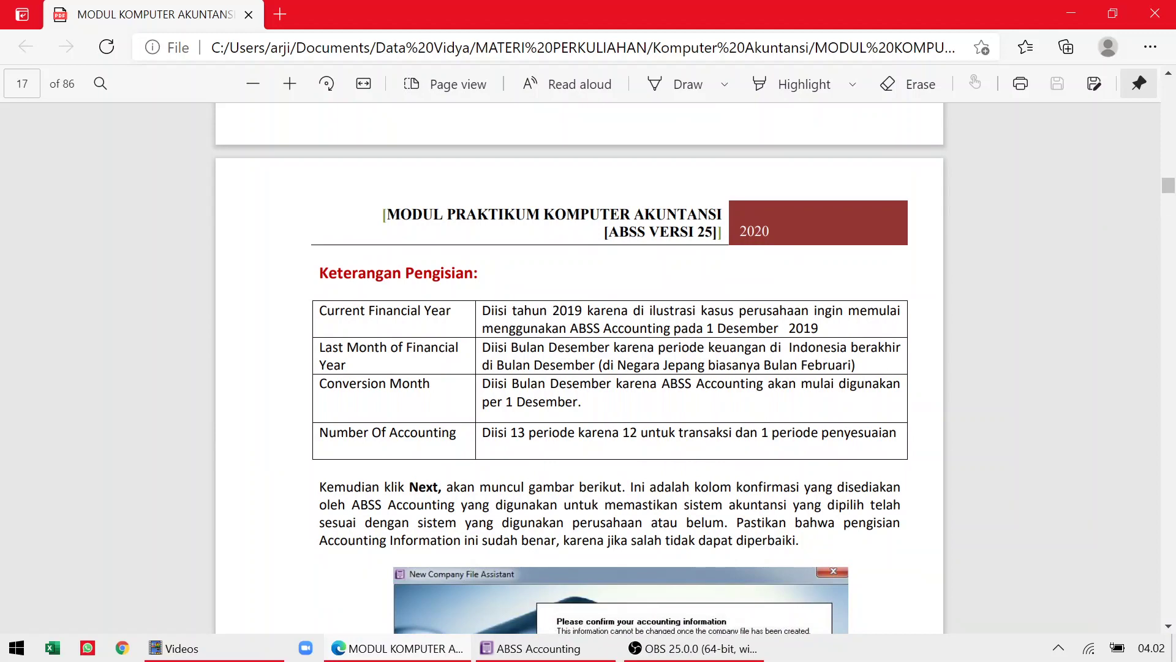
left_click(543, 651)
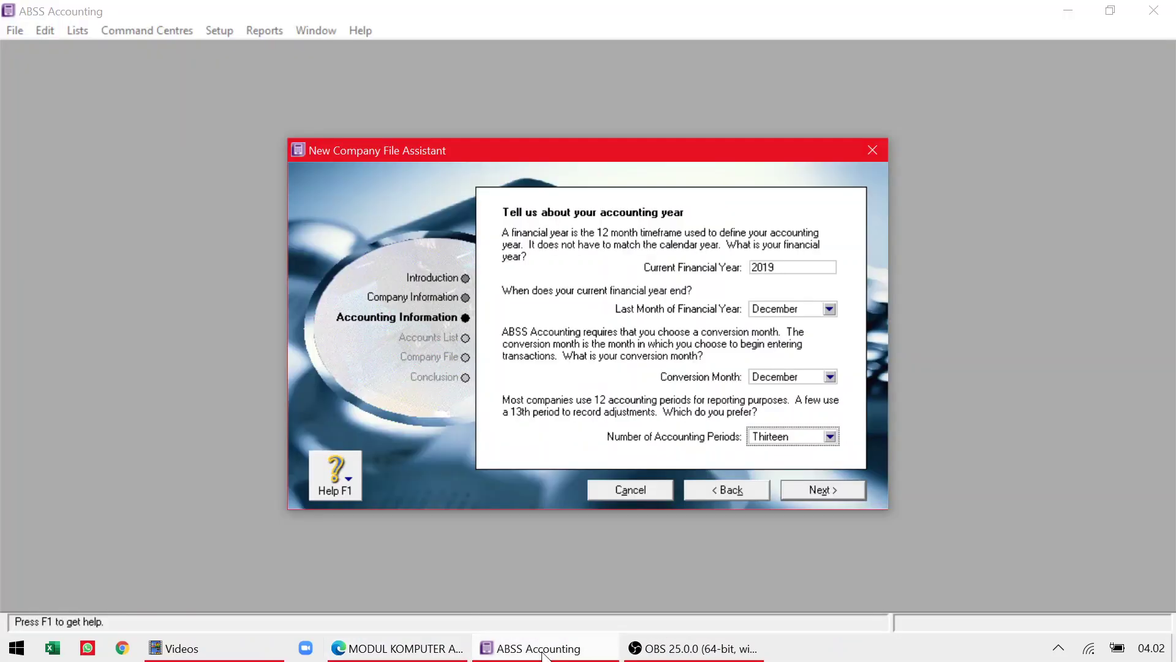
Confirm the 2019 accounting information, select 'build my own accounts list', and bring up the module PDF.
left_click(825, 490)
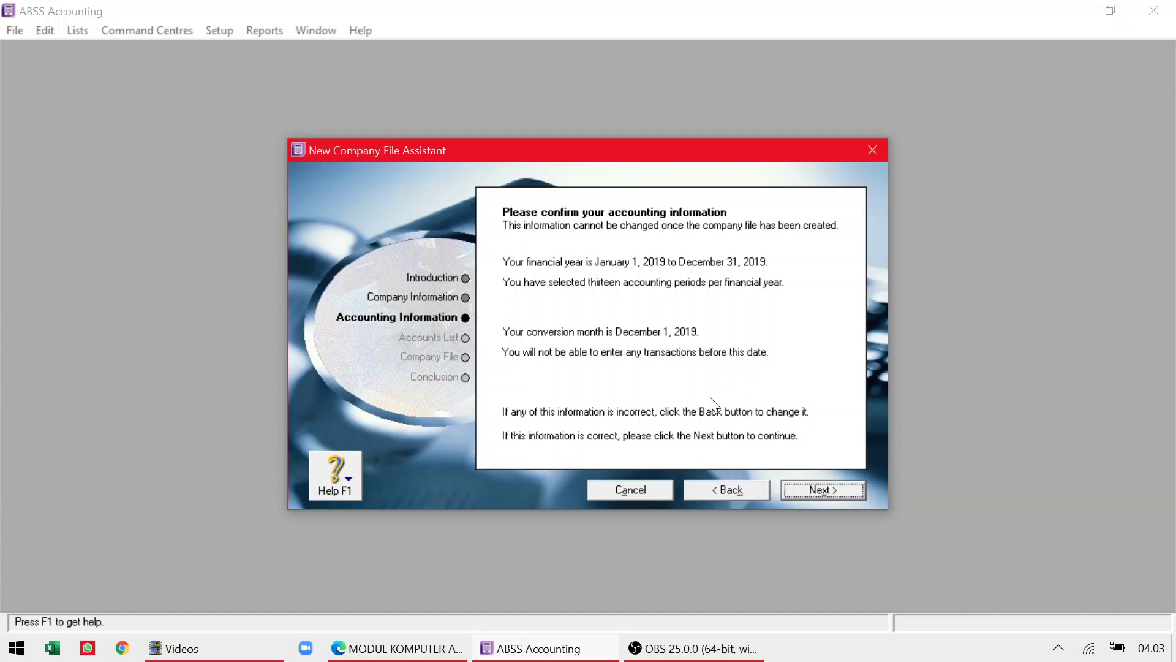
left_click(808, 487)
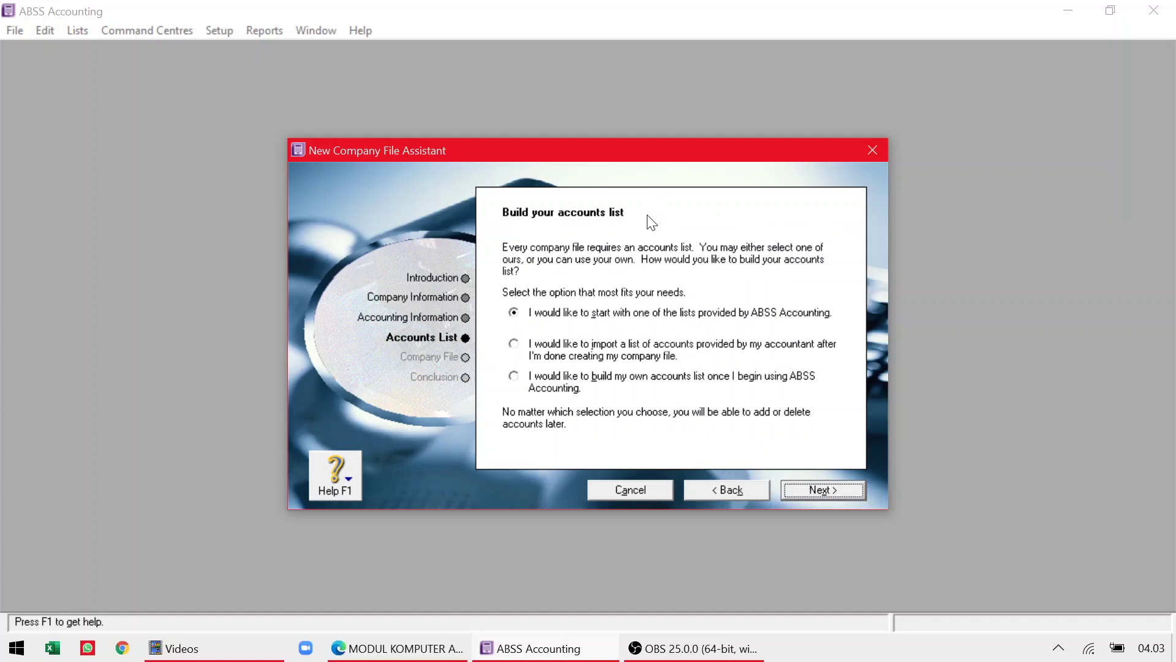
left_click(555, 392)
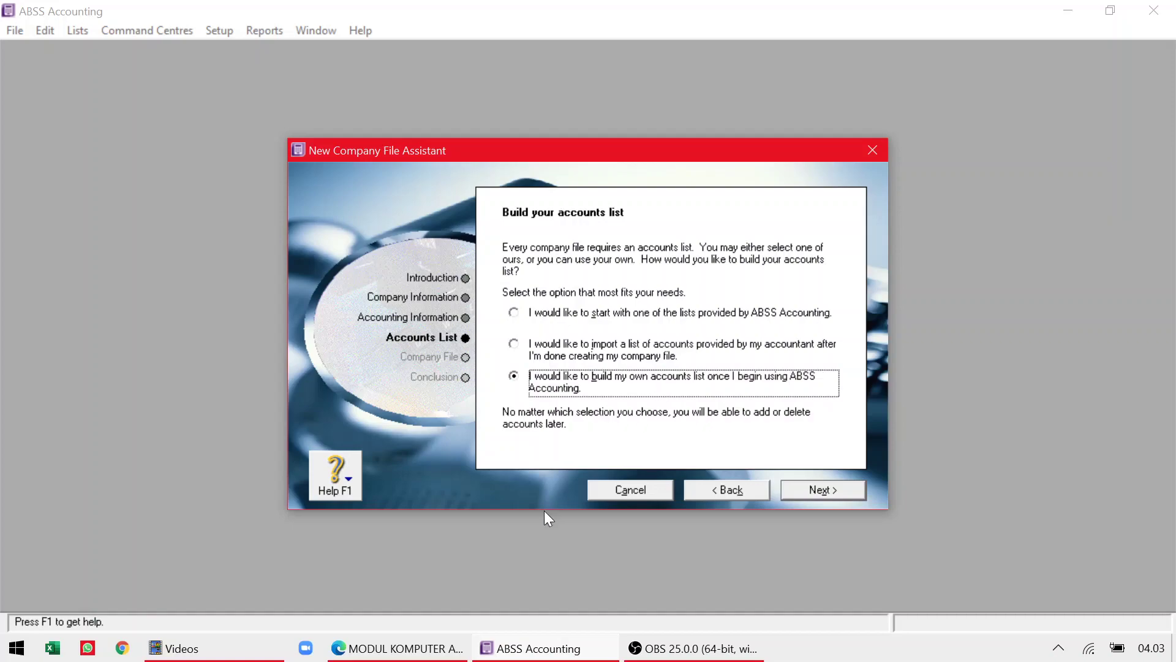
left_click(410, 653)
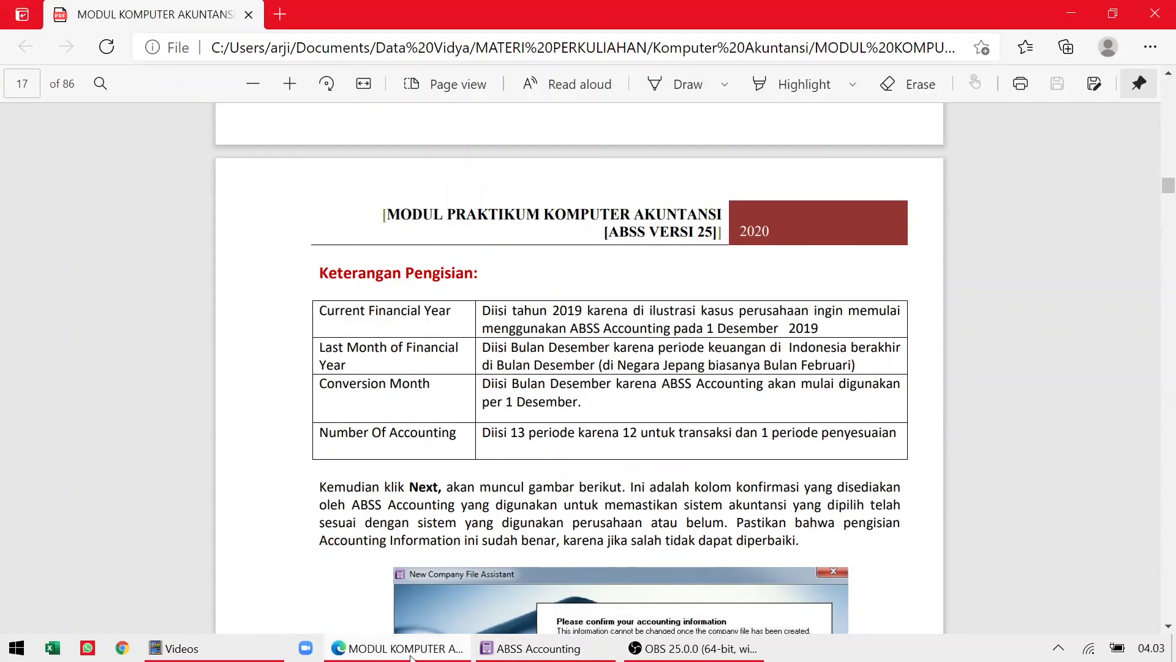
Scroll the module PDF to the page 10 trial balance, then cycle windows back toward ABSS.
scroll(579, 368, "up", 20)
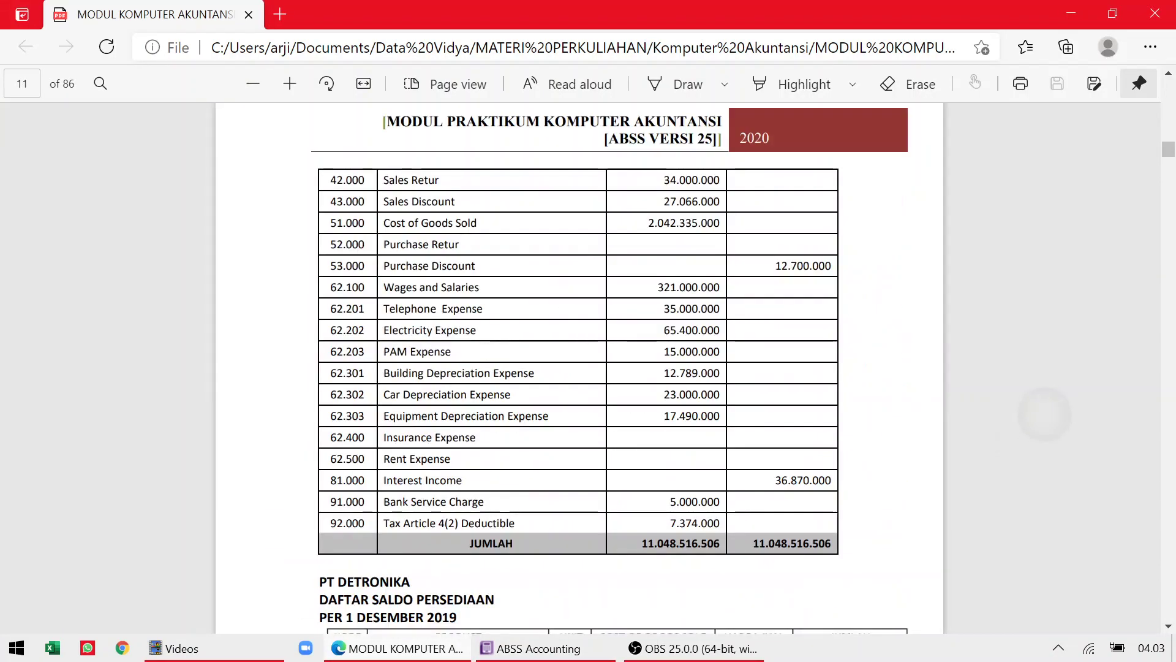
scroll(579, 368, "up", 10)
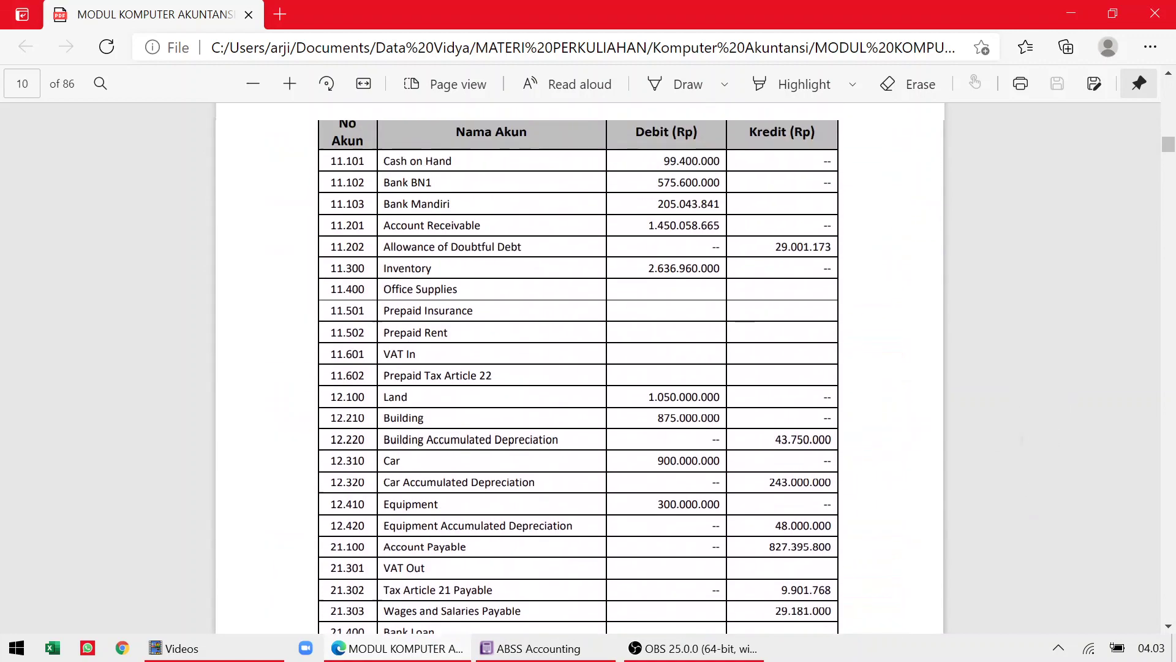
scroll(579, 367, "up", 15)
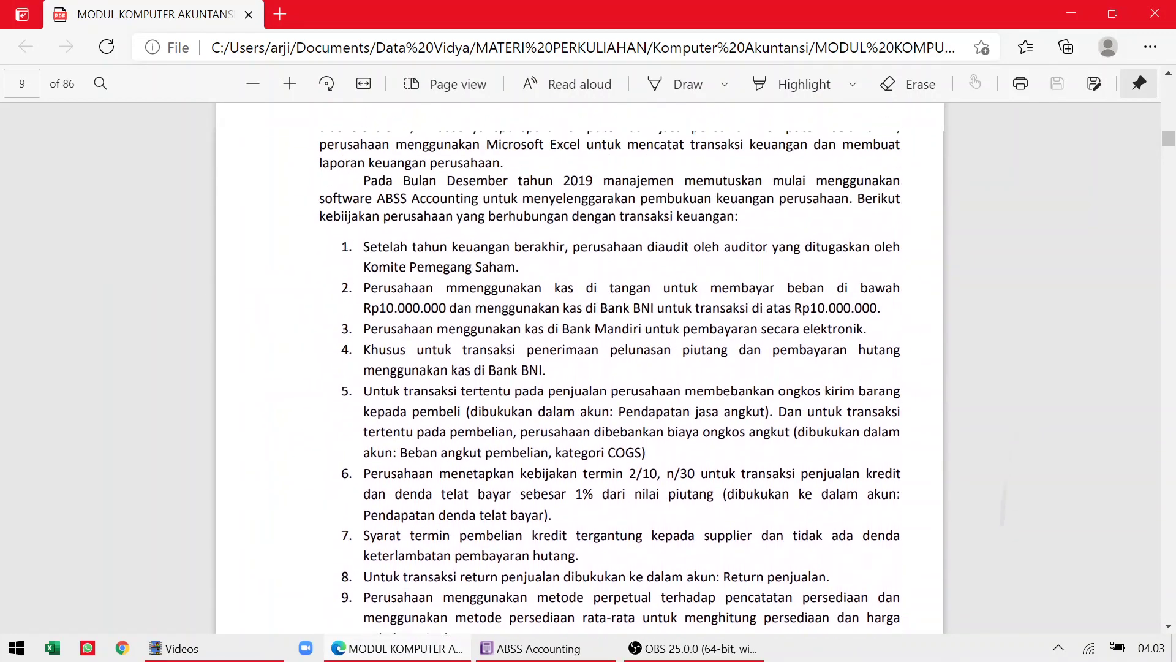
scroll(579, 368, "up", 1)
scroll(579, 367, "down", 9)
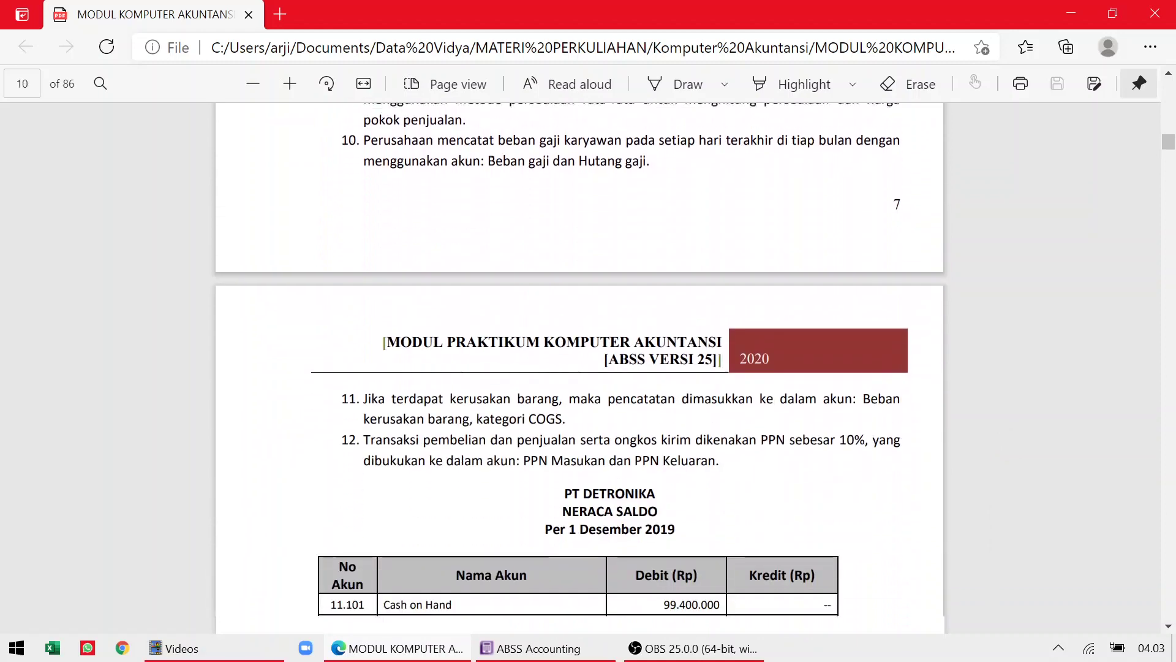
scroll(579, 367, "down", 5)
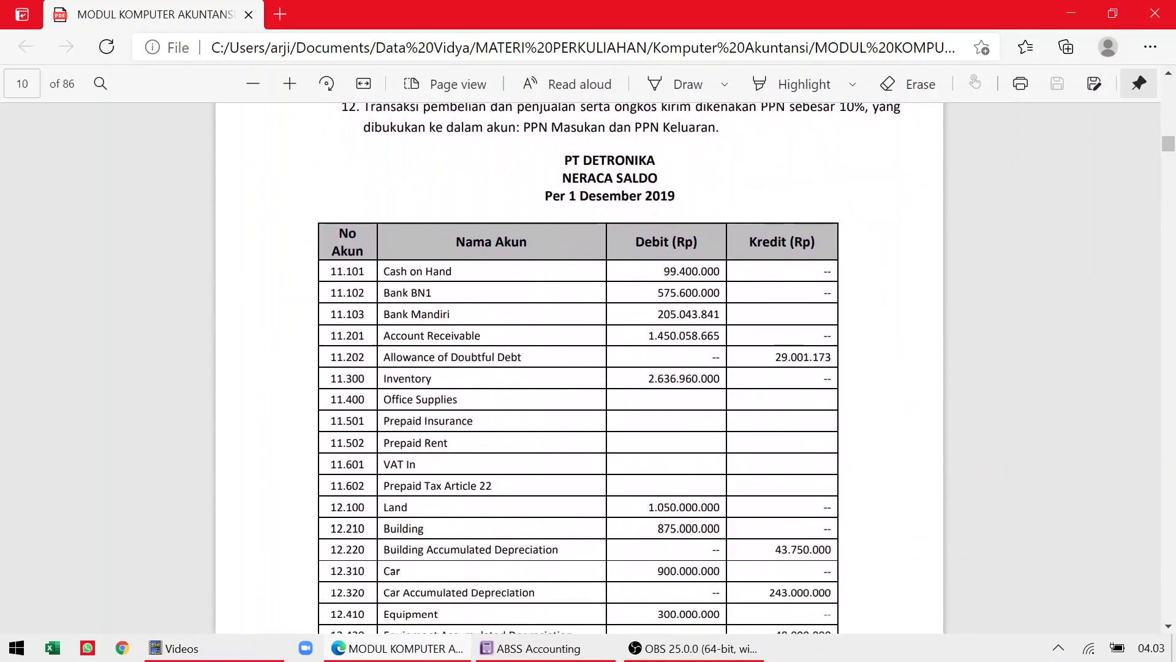
scroll(579, 367, "down", 1)
scroll(579, 368, "up", 1)
scroll(579, 367, "down", 1)
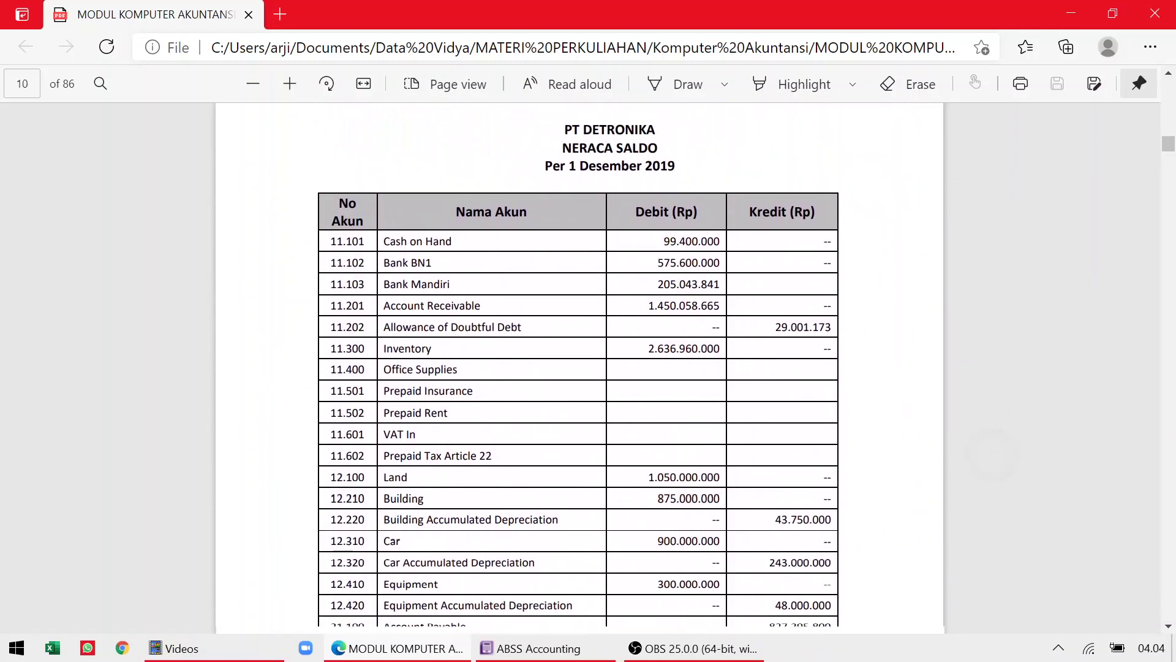
scroll(579, 368, "down", 1)
key("super")
key("alt+Tab")
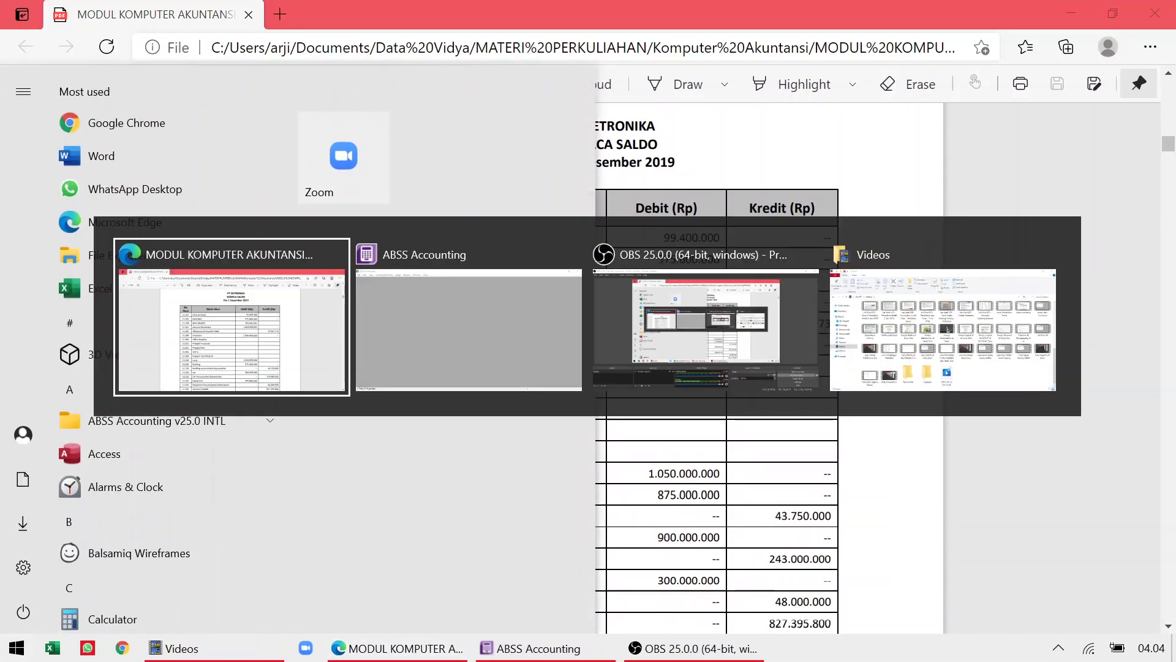
key("alt+Tab")
key("alt+Tab")
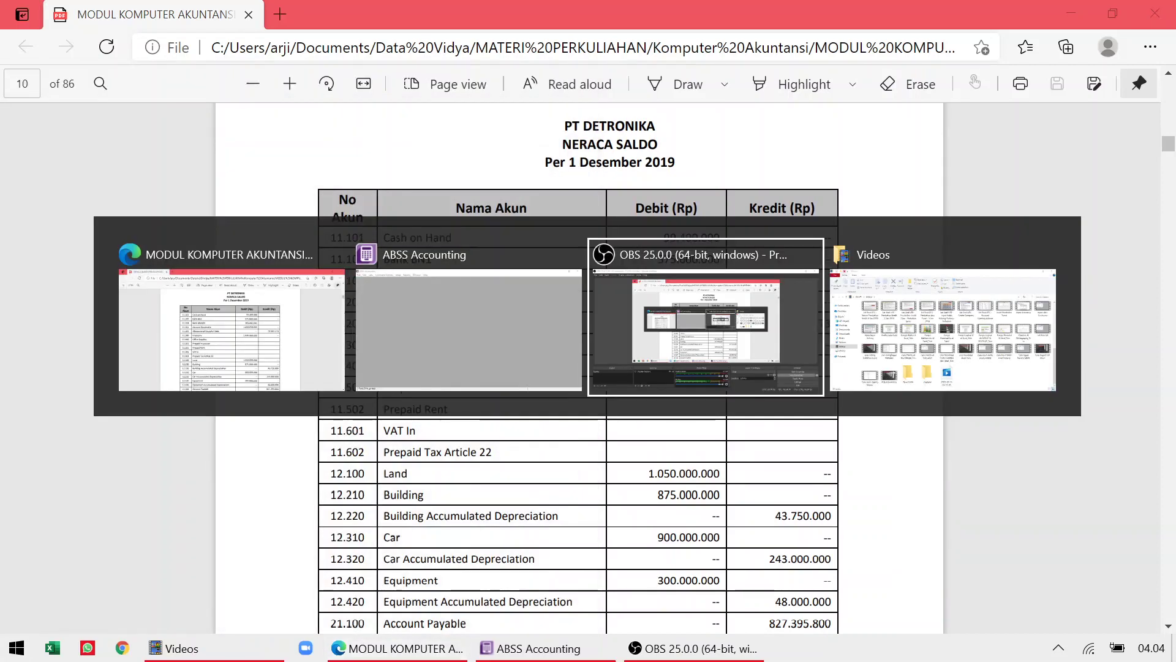
key("alt+Tab")
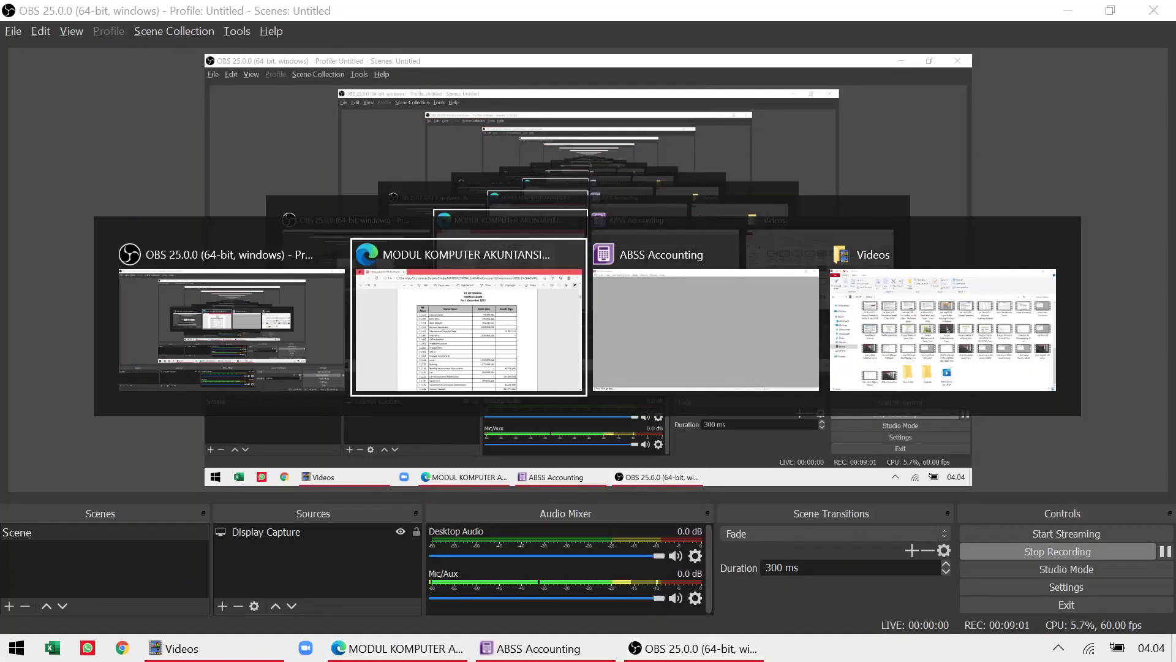
key("alt+Tab")
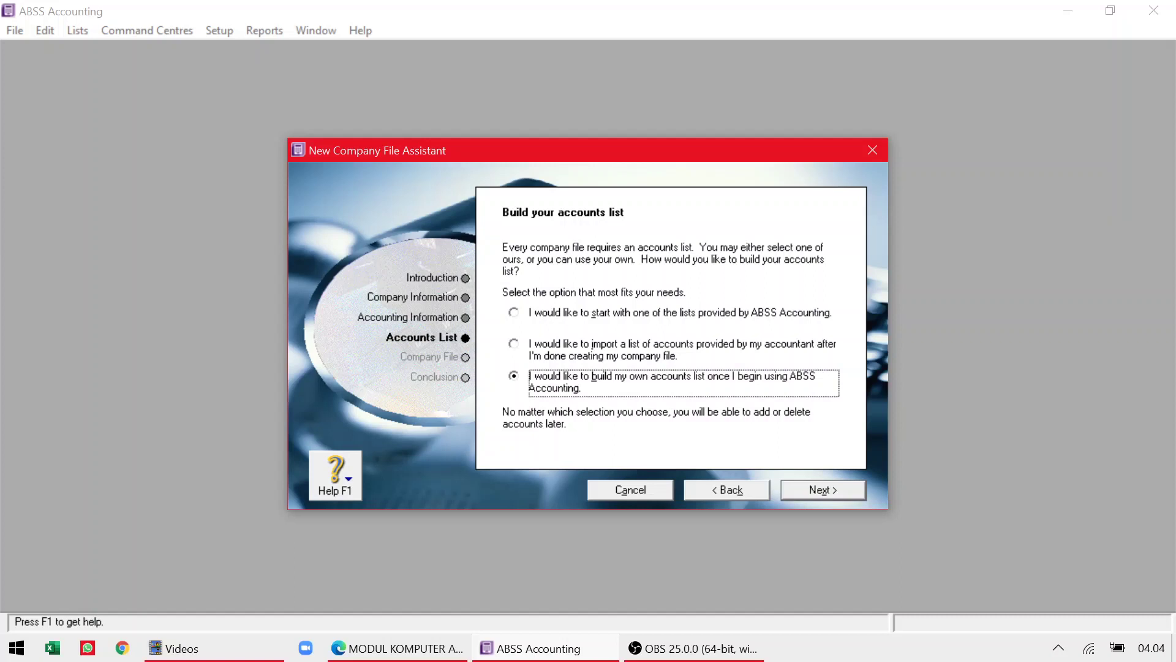
Save PT Detronika Vidya.myo into a new Documents folder named 'ABSS Detronika Vidya'.
left_click(803, 490)
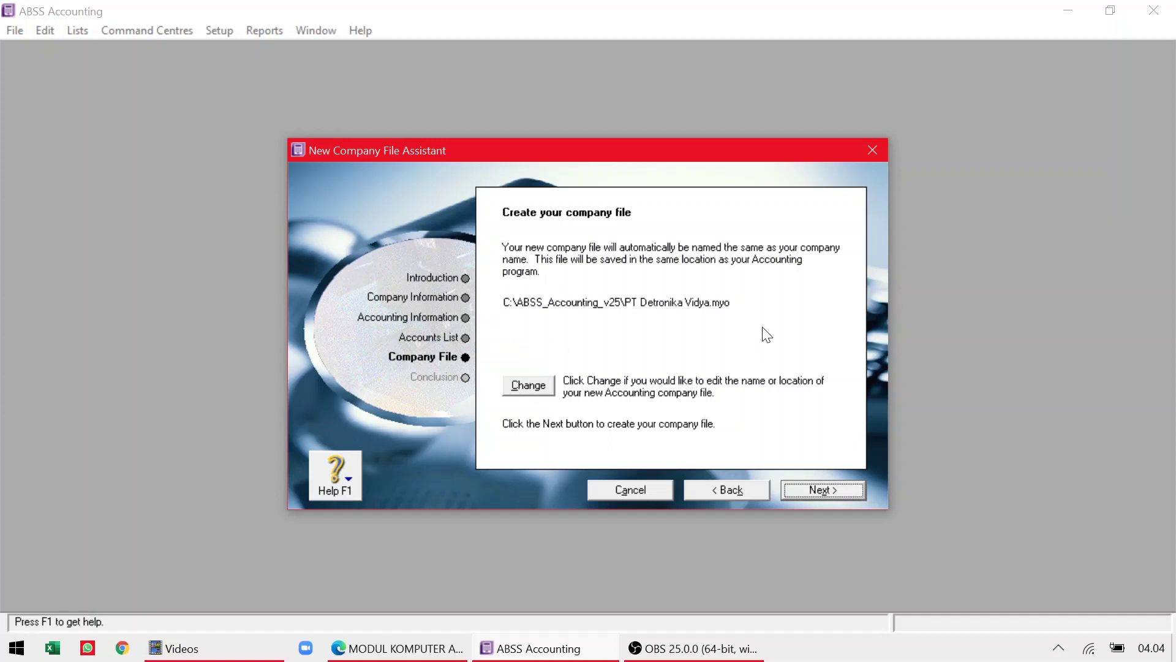
left_click(527, 386)
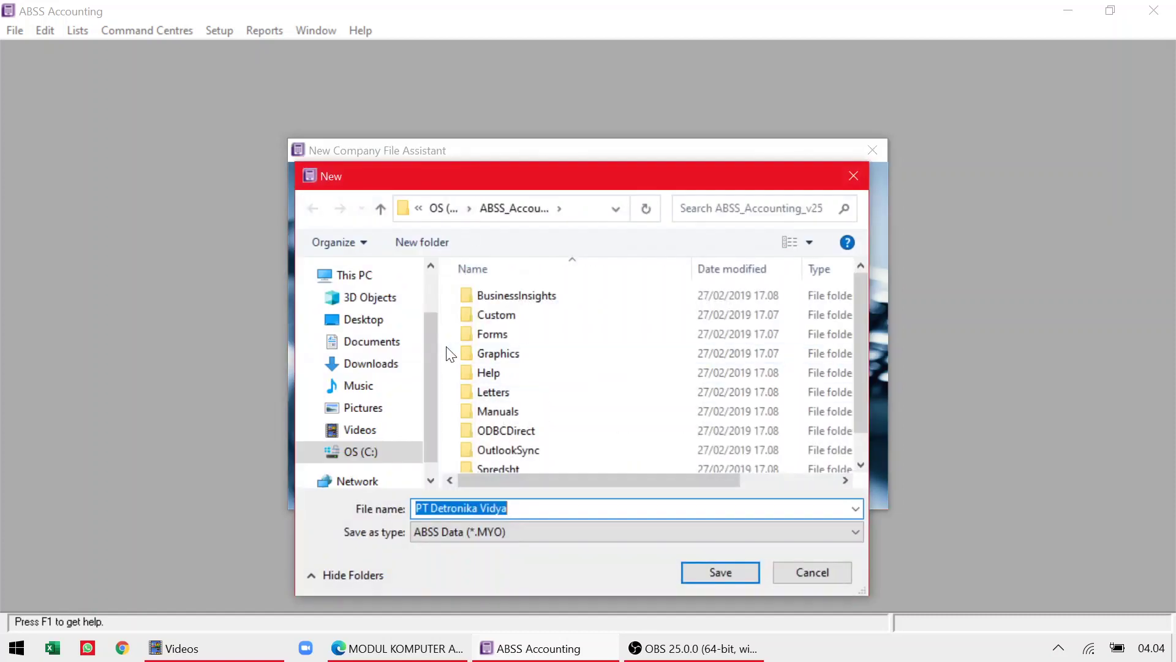
left_click(388, 348)
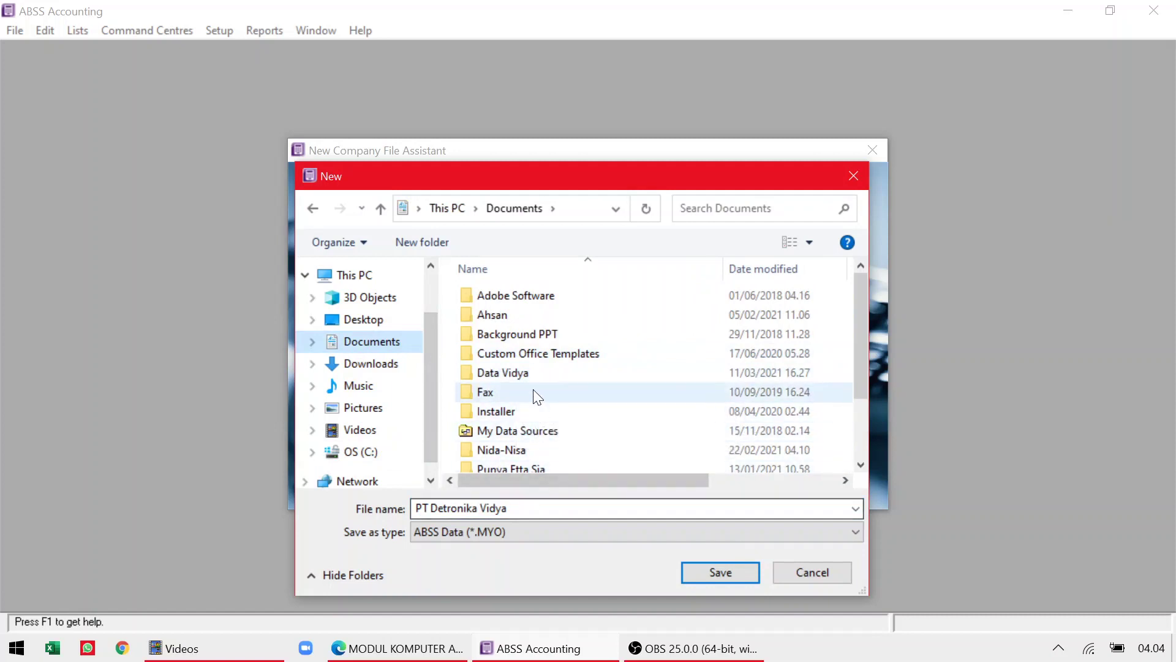
left_click(434, 242)
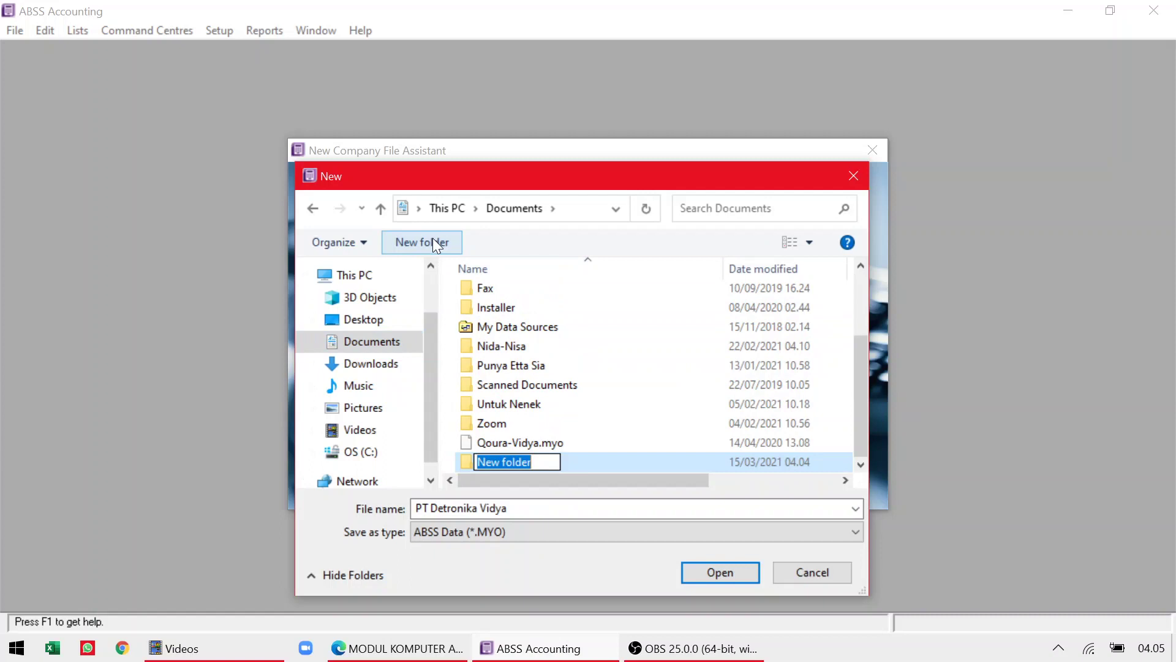
type("PErusahaa")
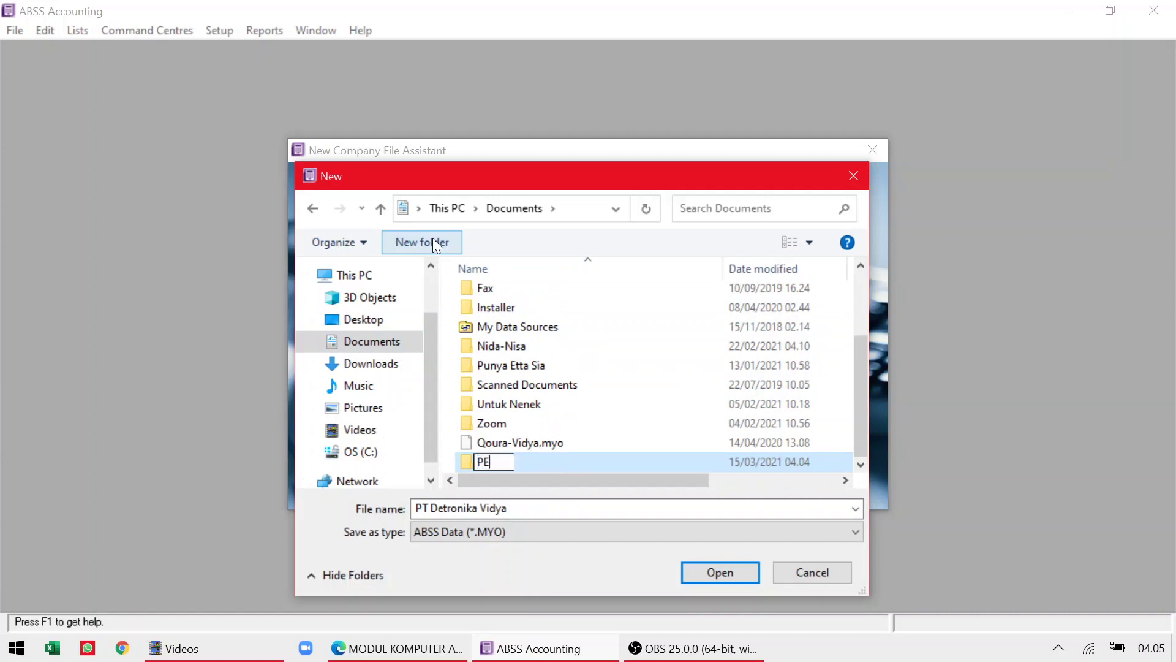
key("BackSpace")
key("BackSpace")
key("BackSpace")
key("BackSpace")
key("BackSpace")
key("BackSpace")
key("BackSpace")
key("BackSpace")
type("erus")
key("BackSpace")
key("BackSpace")
key("BackSpace")
key("BackSpace")
key("BackSpace")
type("ABSS Detronika ")
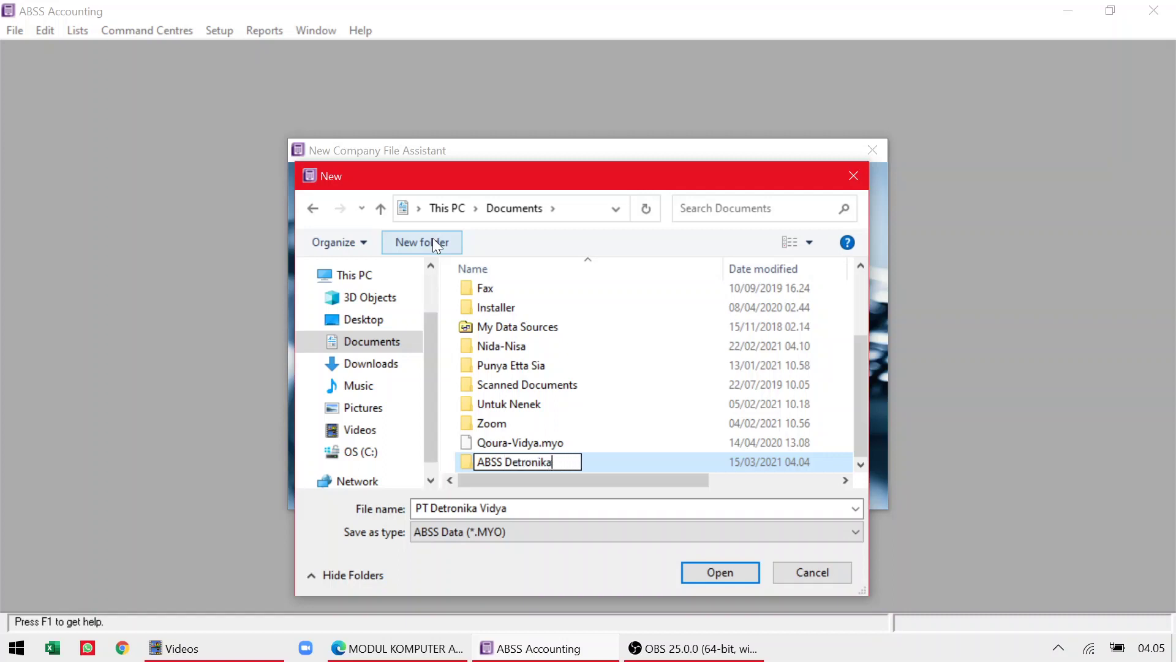
type("Vidya")
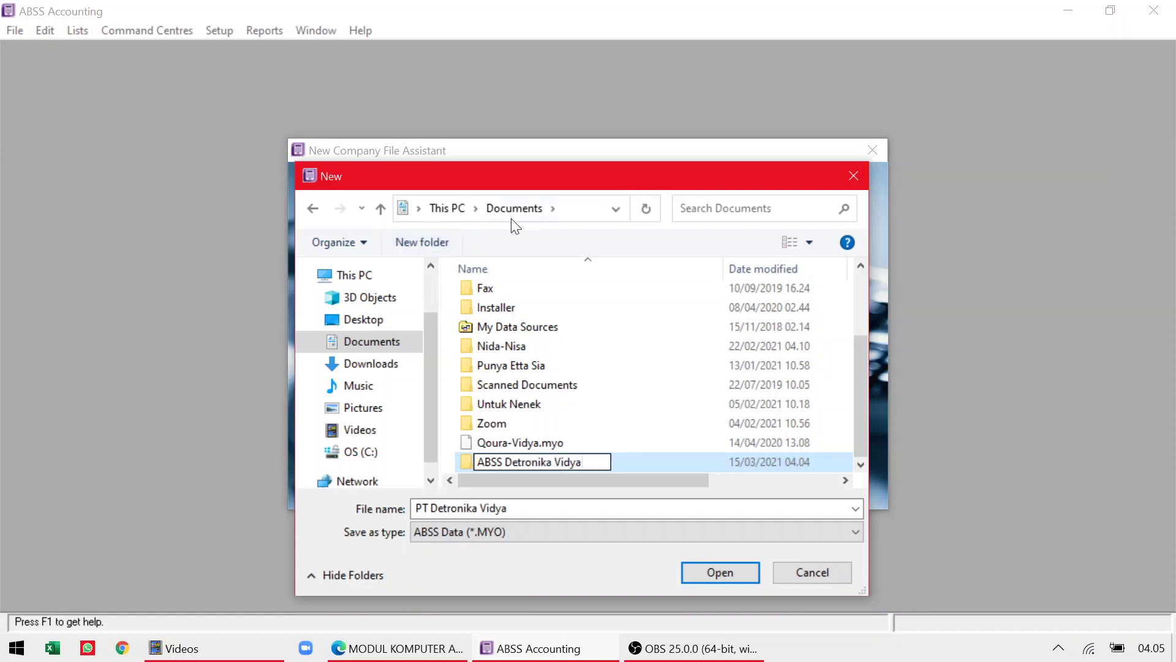
double_click(469, 463)
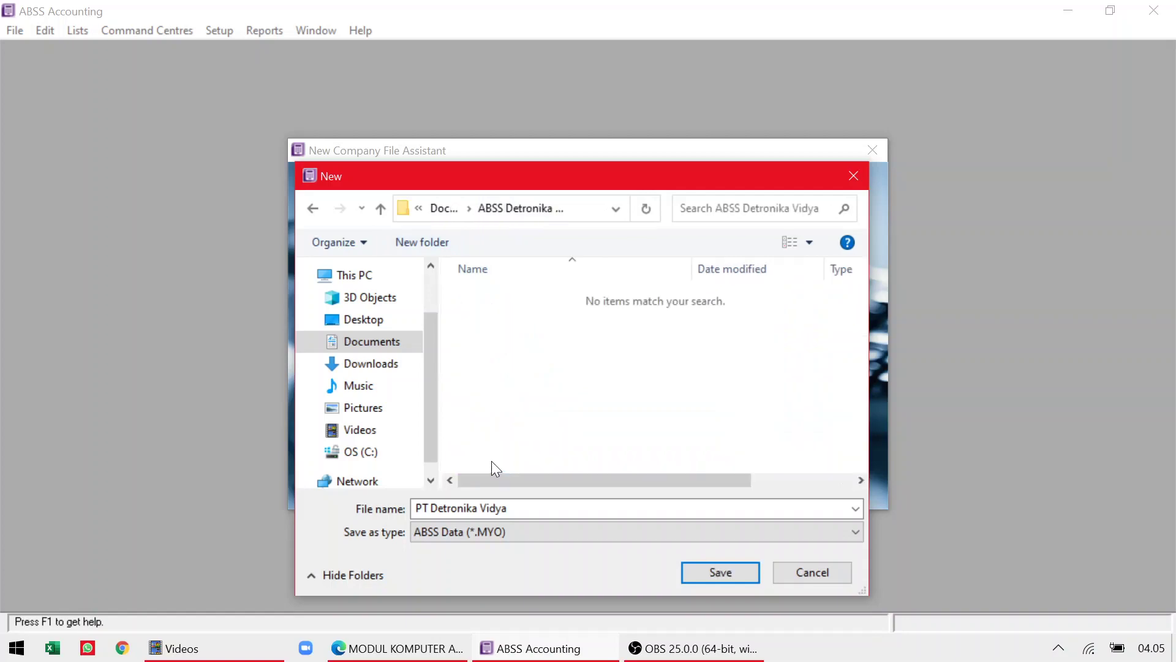
left_click(700, 566)
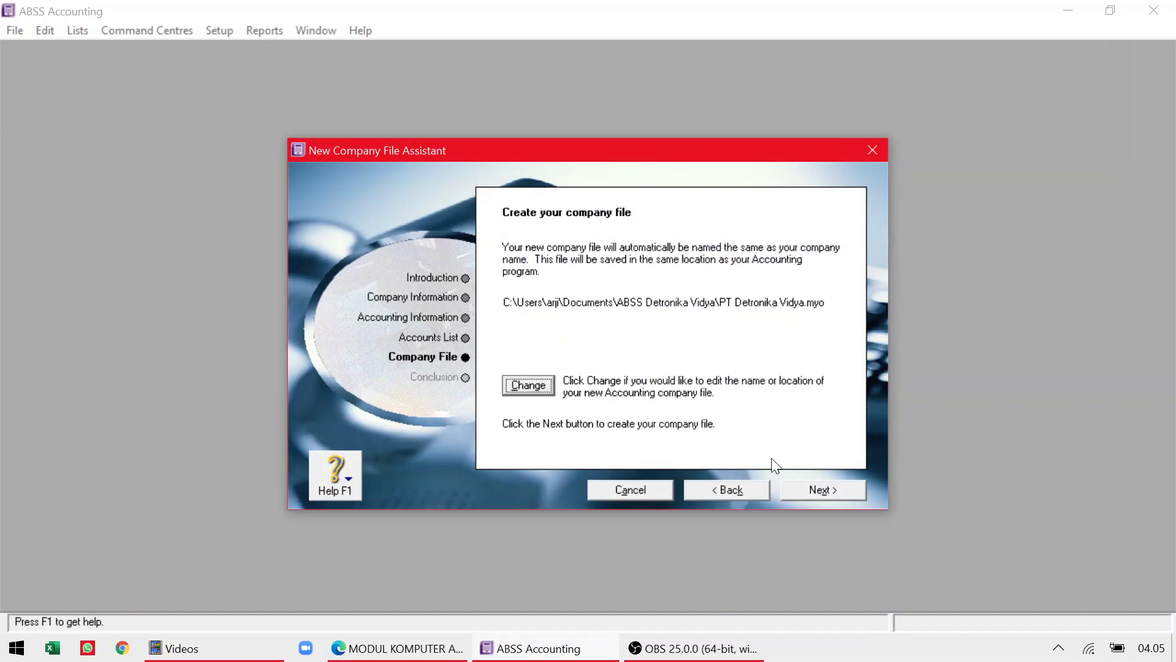
Create the PT Detronika Vidya company file and open its Command Centre.
left_click(806, 484)
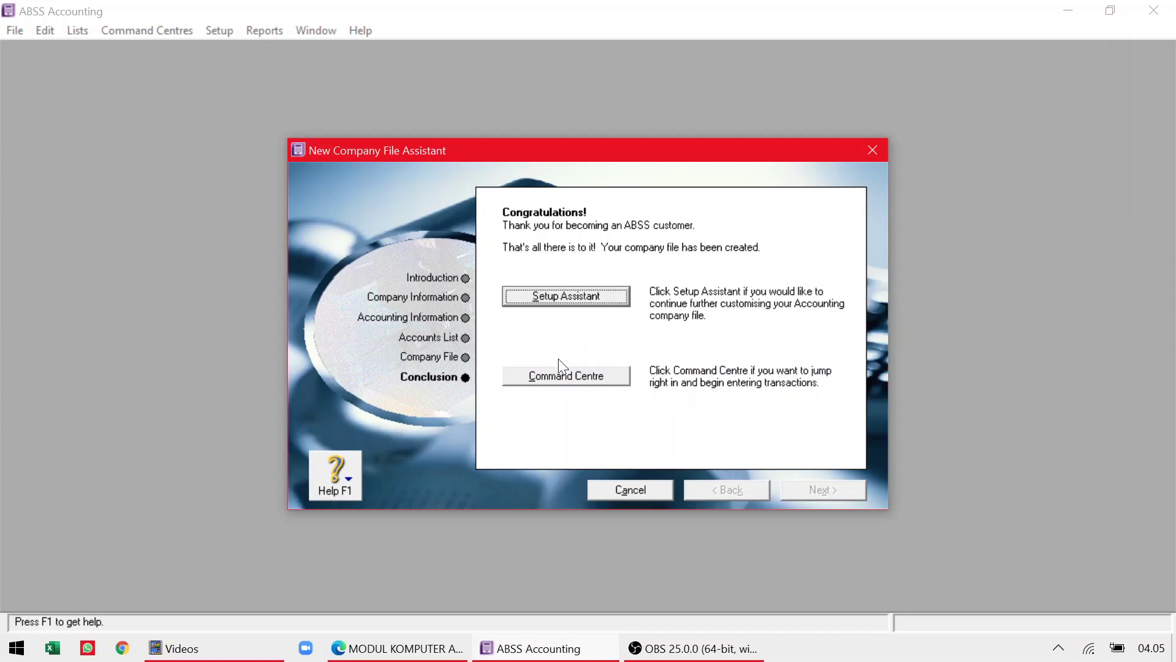
left_click(560, 378)
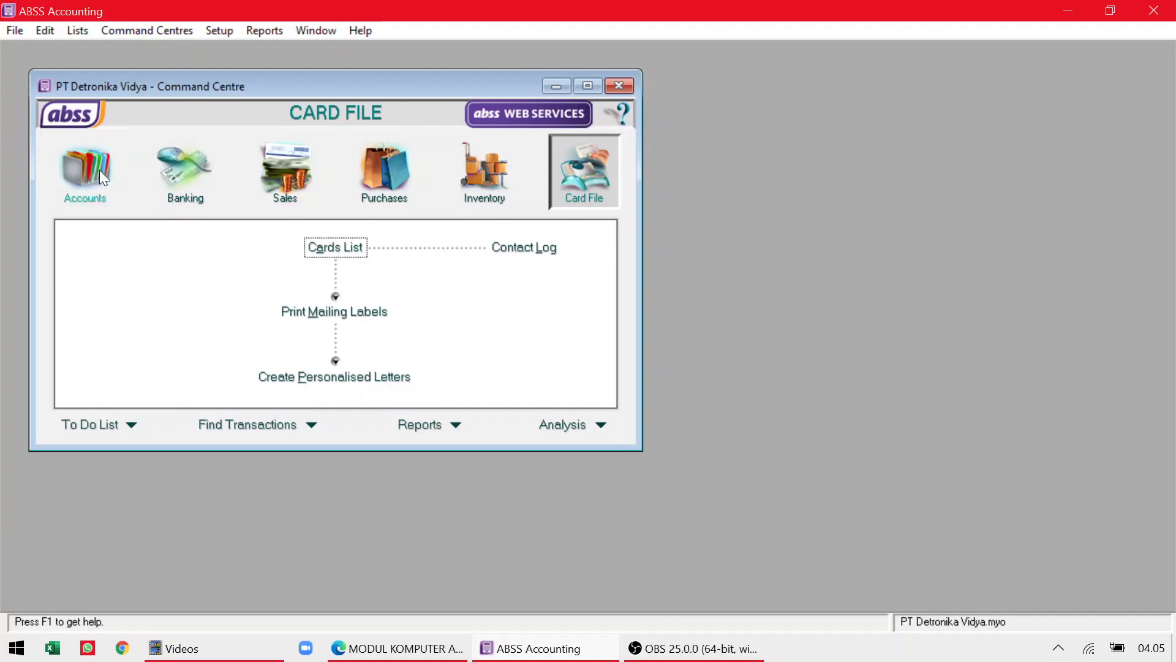
left_click(86, 184)
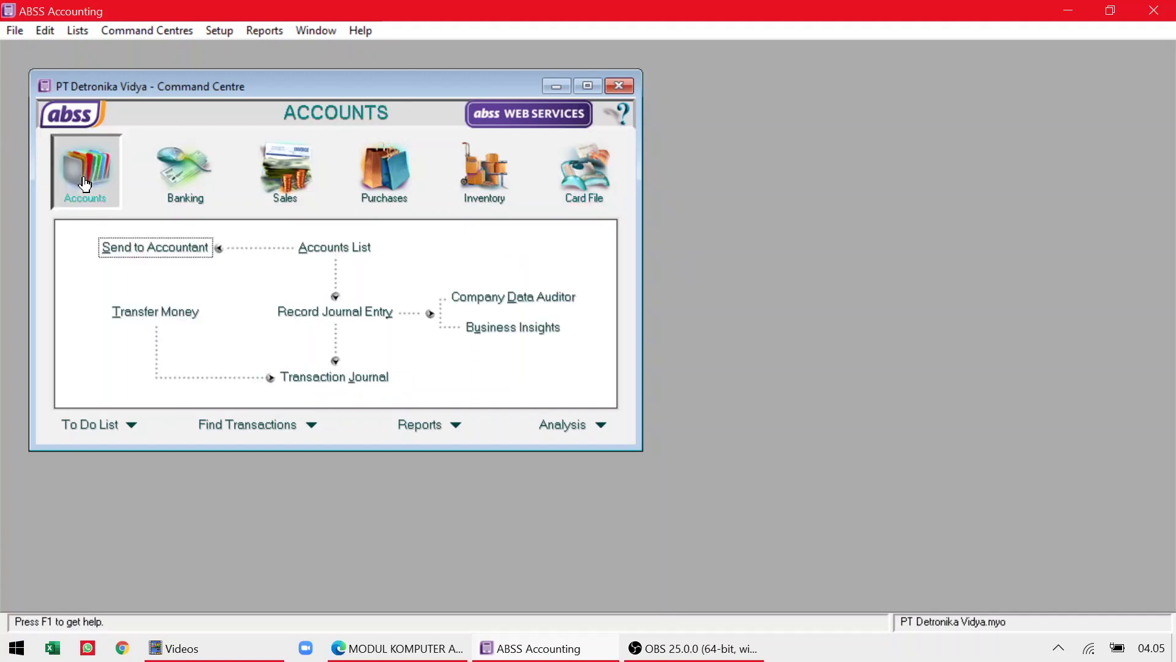
left_click(193, 182)
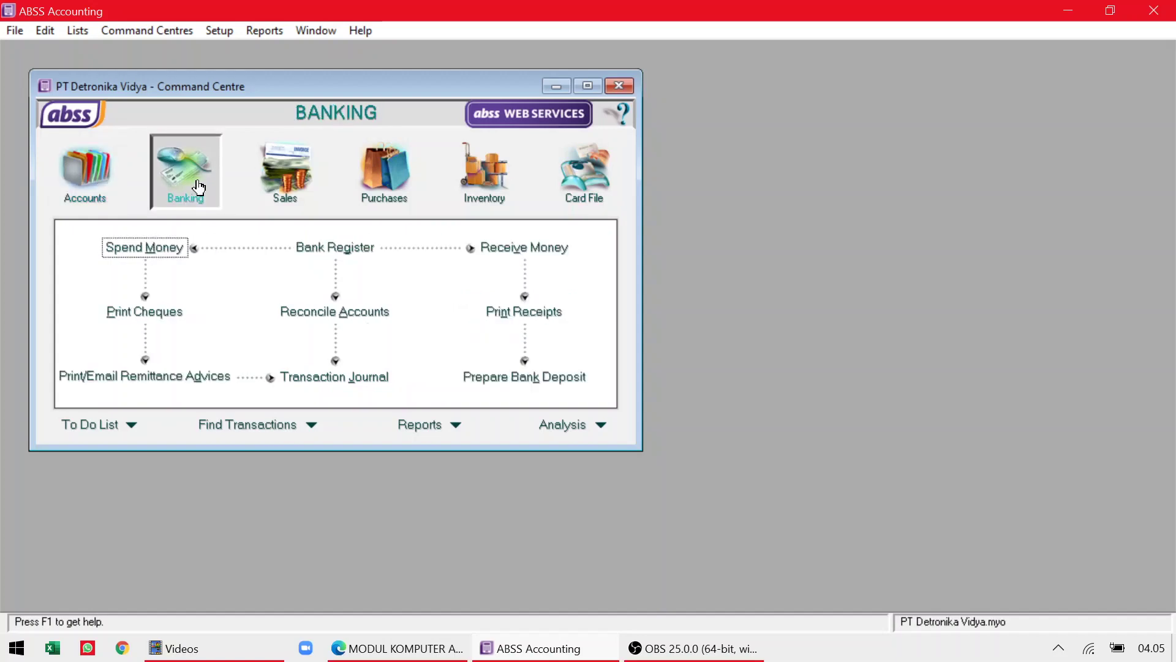
left_click(290, 182)
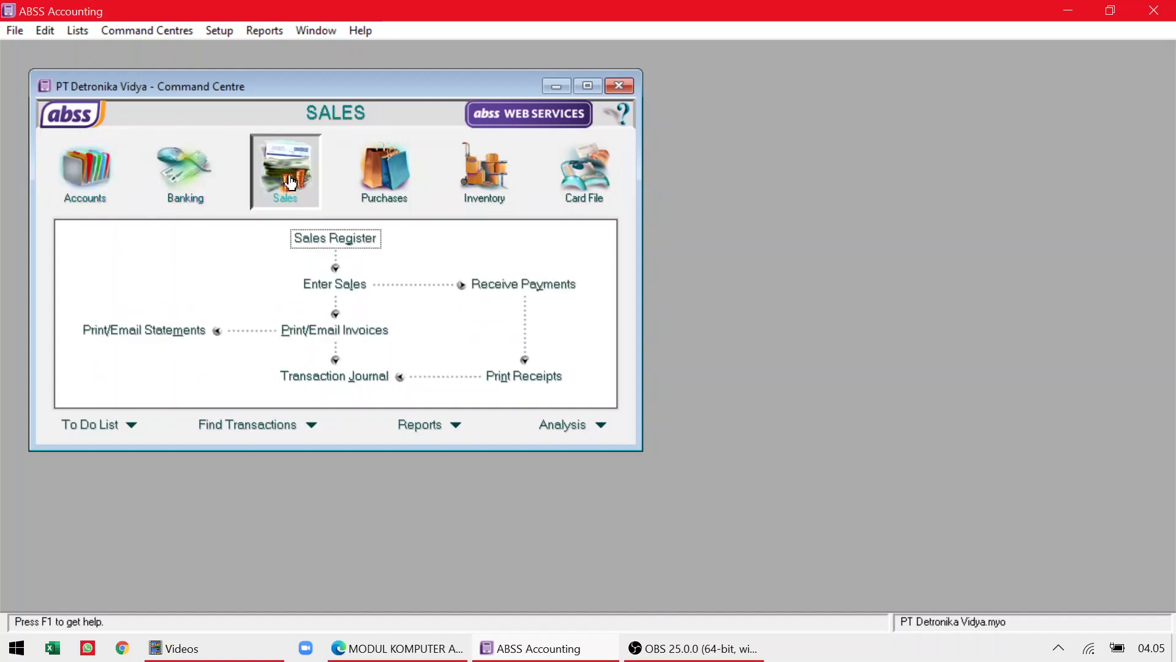
left_click(398, 184)
left_click(501, 194)
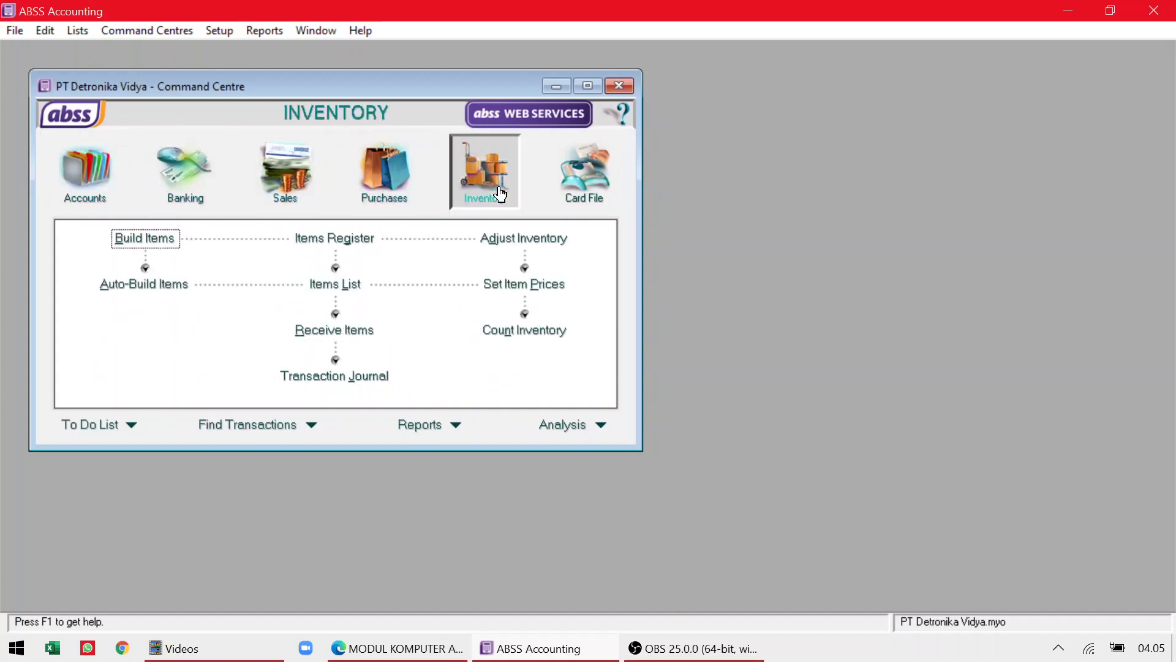
left_click(588, 192)
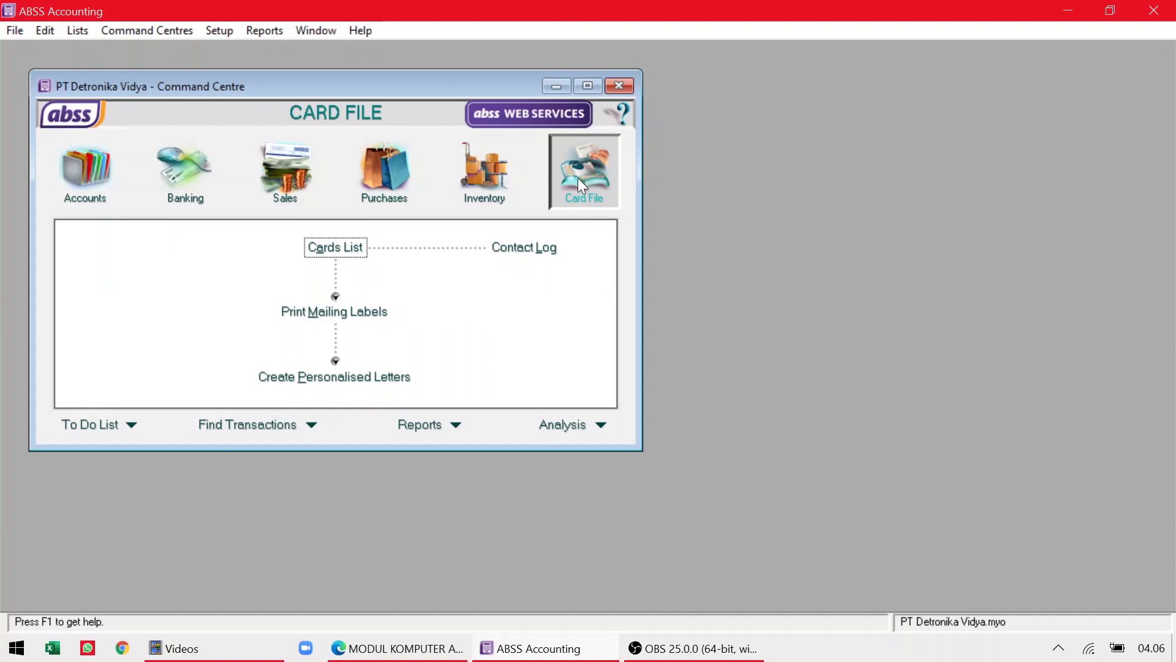
left_click(483, 182)
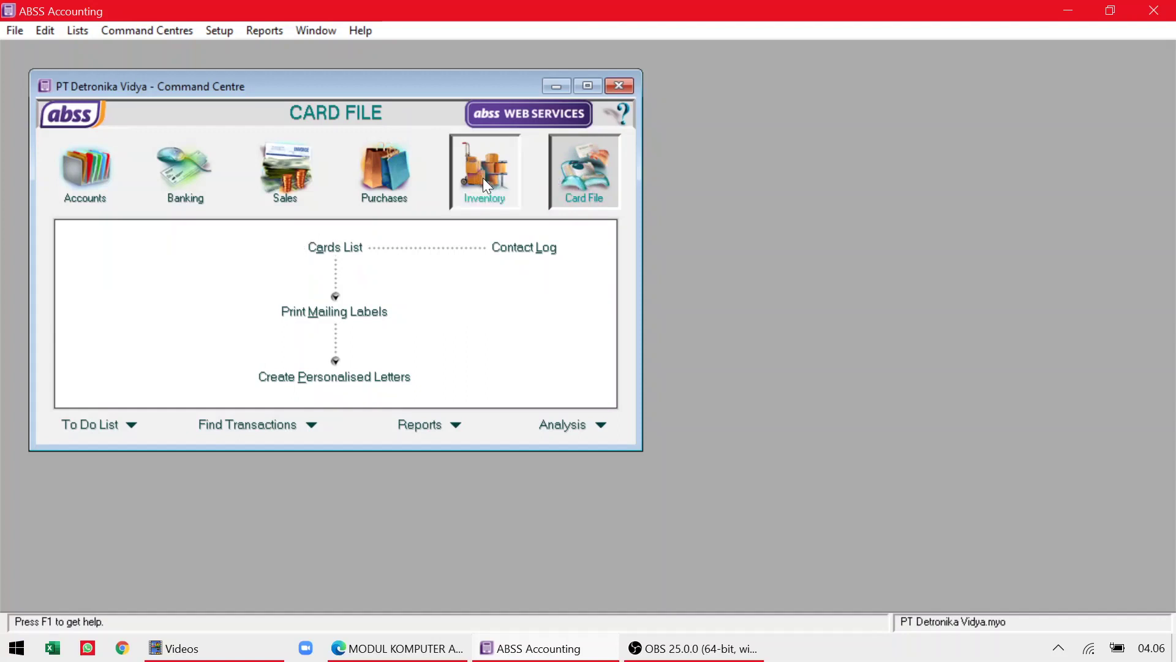
left_click(380, 179)
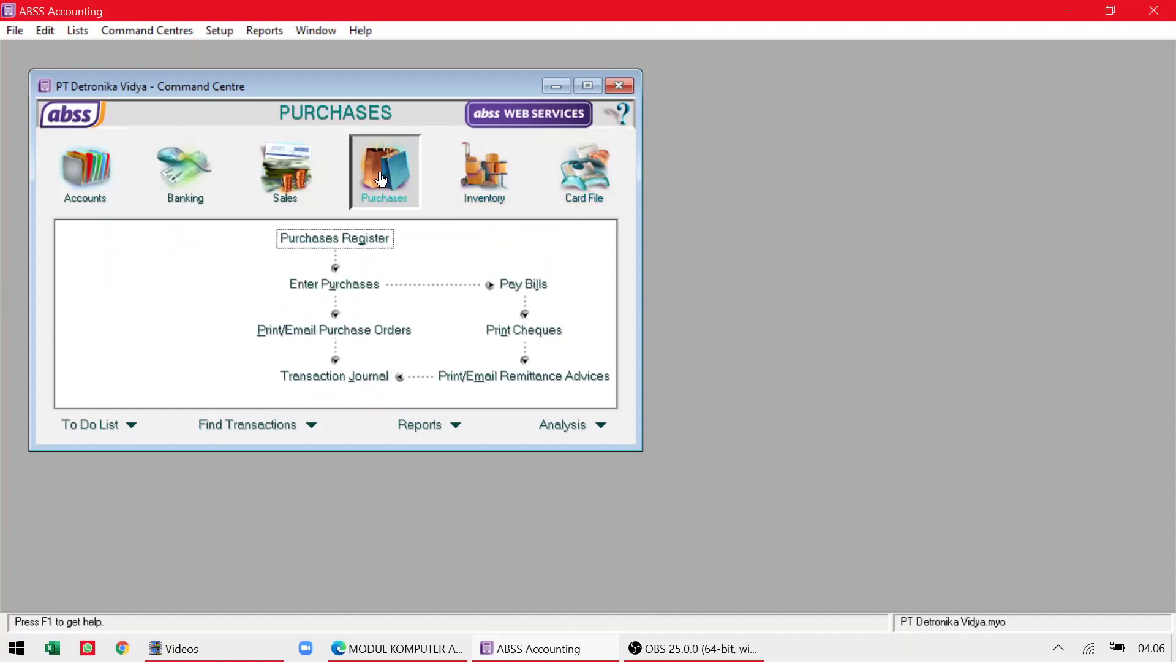
left_click(295, 173)
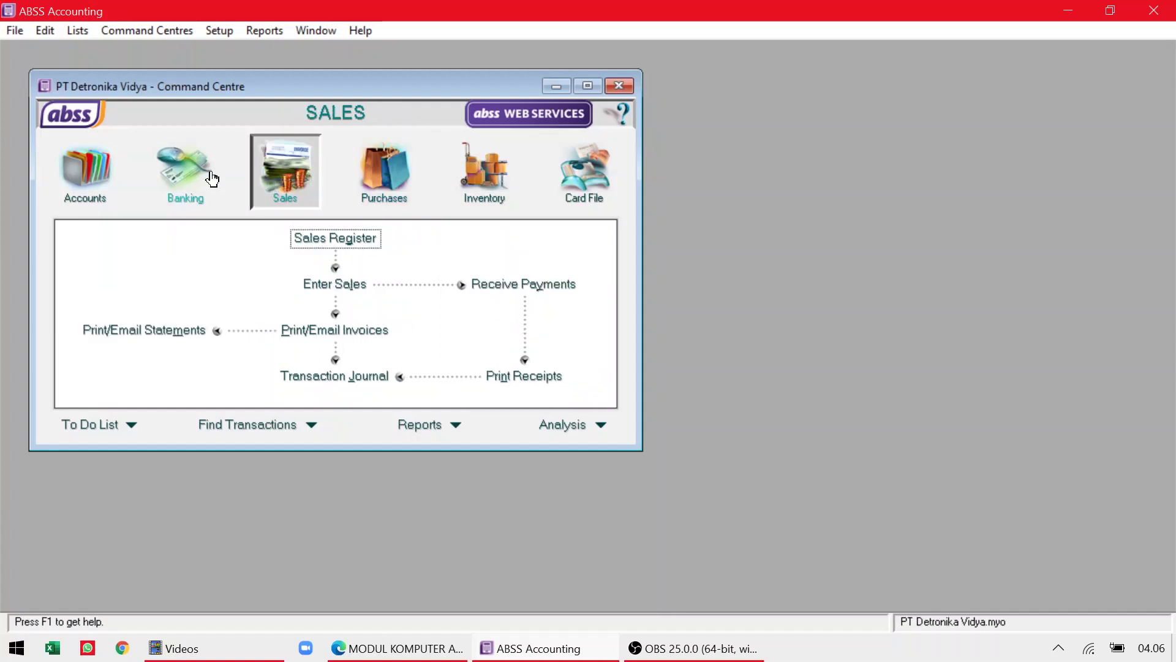
left_click(185, 177)
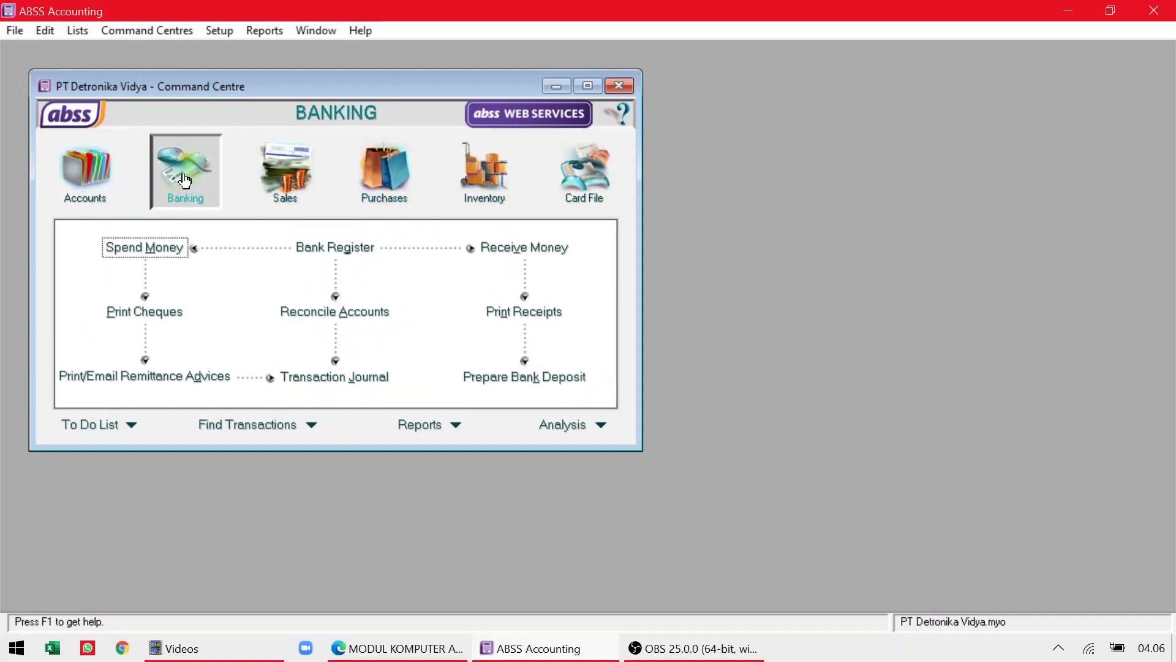
left_click(89, 189)
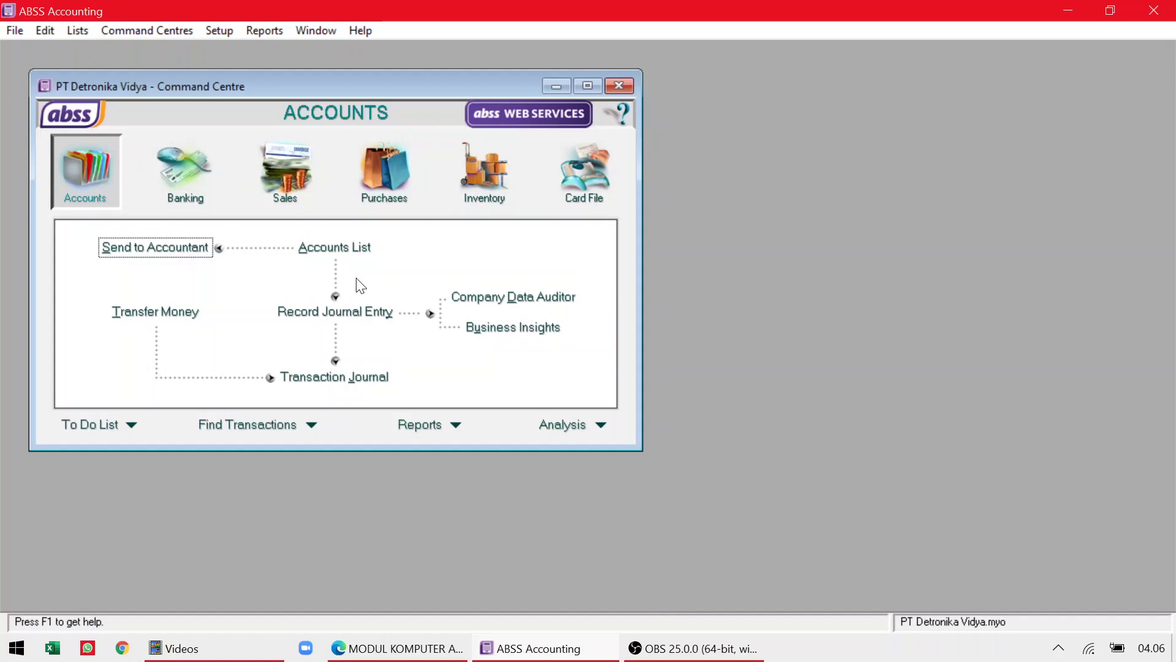
key("alt+Tab")
key("alt+Tab")
key("alt+Tab")
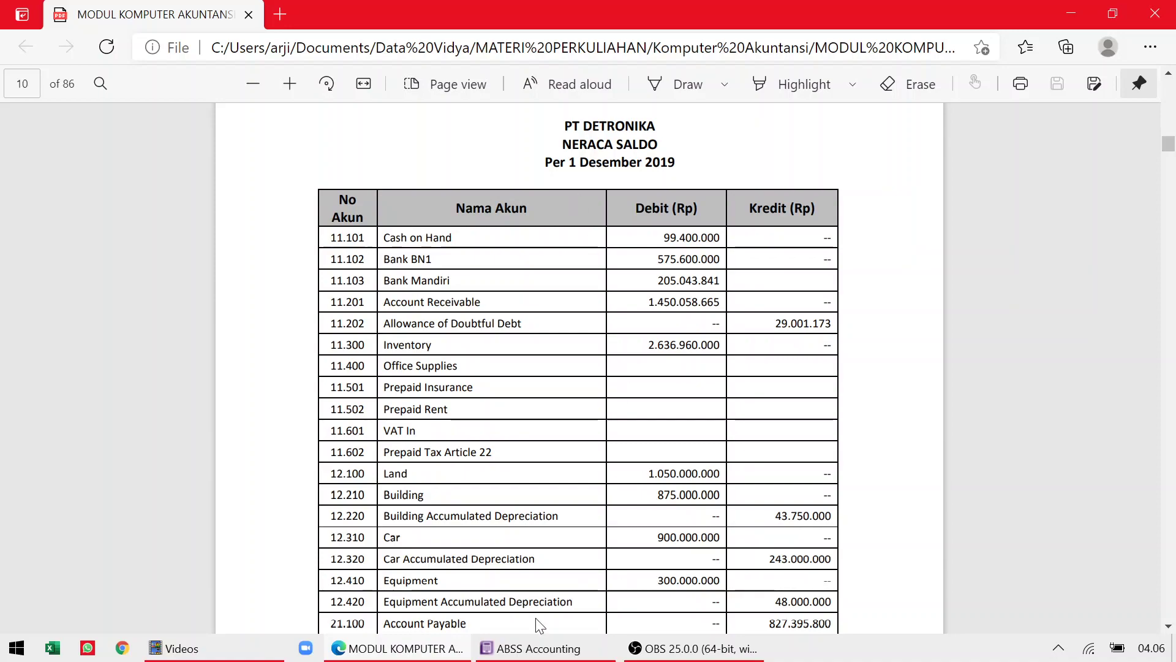
left_click(421, 654)
left_click(420, 654)
left_click(574, 653)
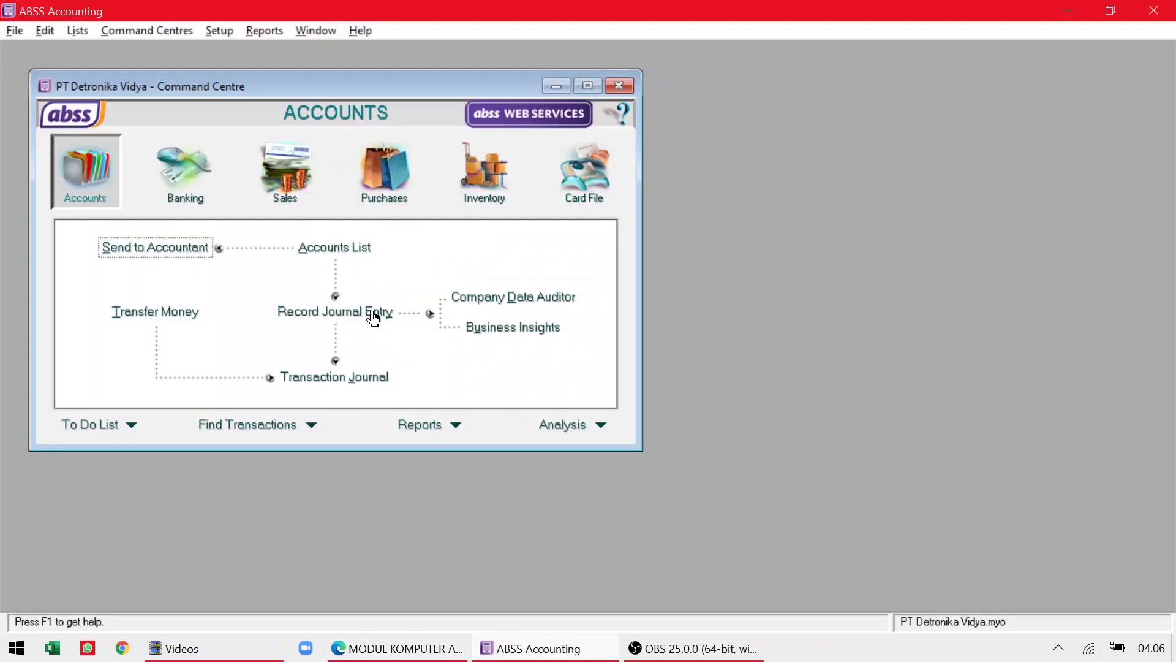
Open the Accounts List from the Accounts Command Centre.
left_click(345, 255)
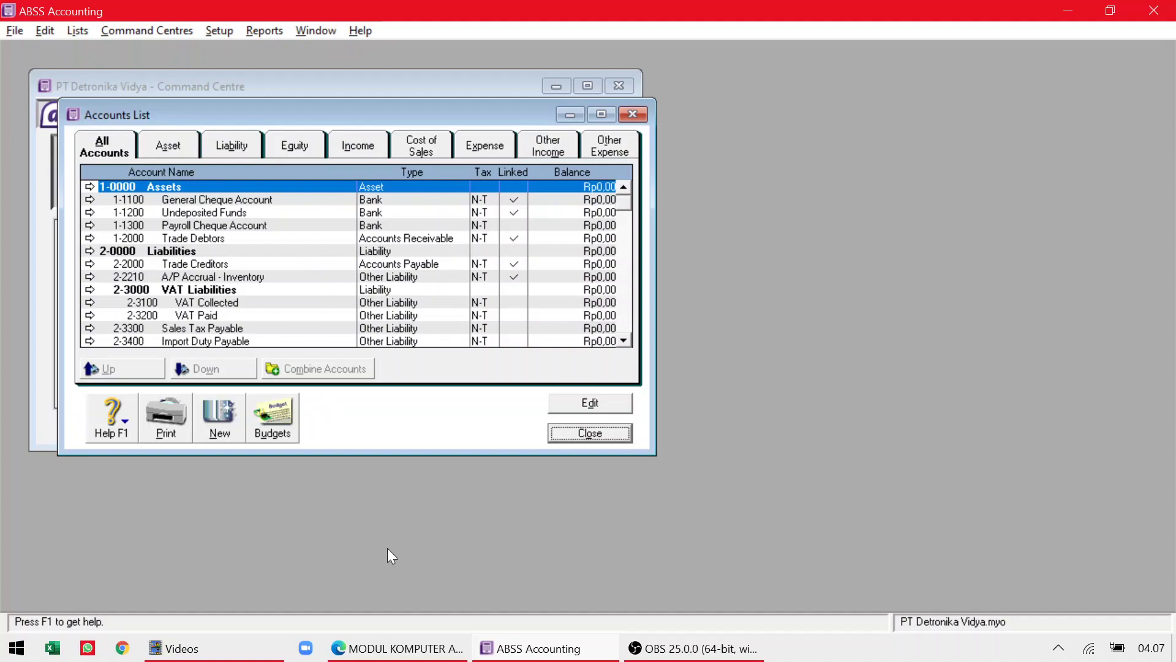
Scroll the course PDF to the DAFTAR AKUN table on page 10, then return to the ABSS Accounts List.
left_click(401, 651)
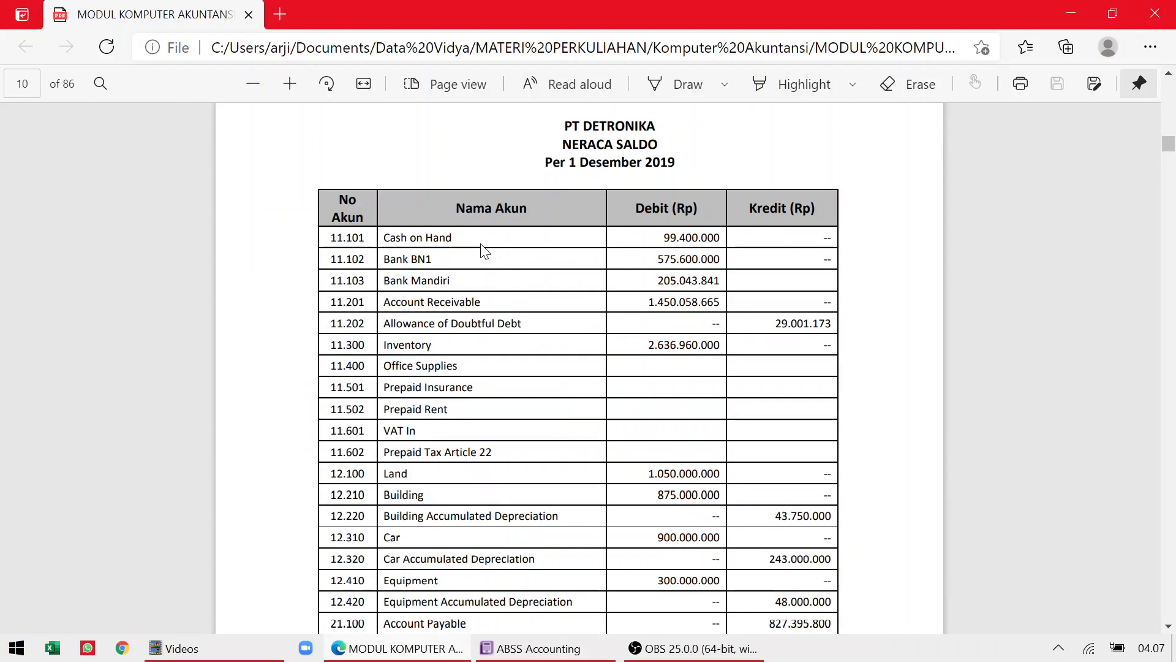
key("alt+Tab")
key("alt+Tab")
scroll(579, 368, "down", 20)
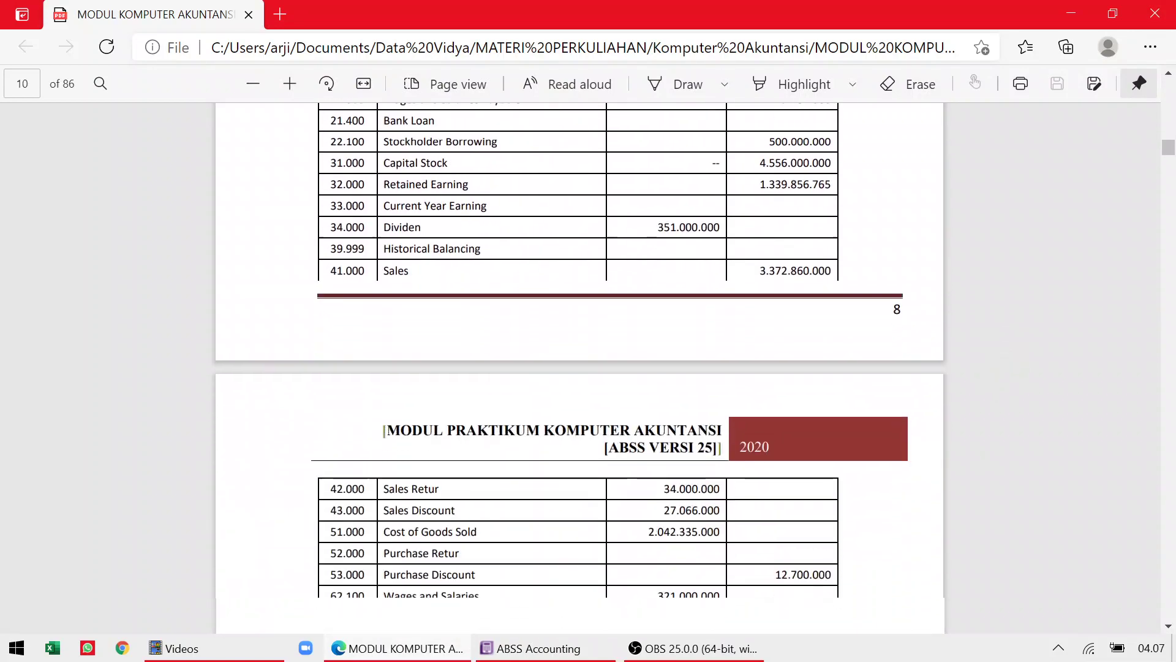
scroll(579, 368, "down", 12)
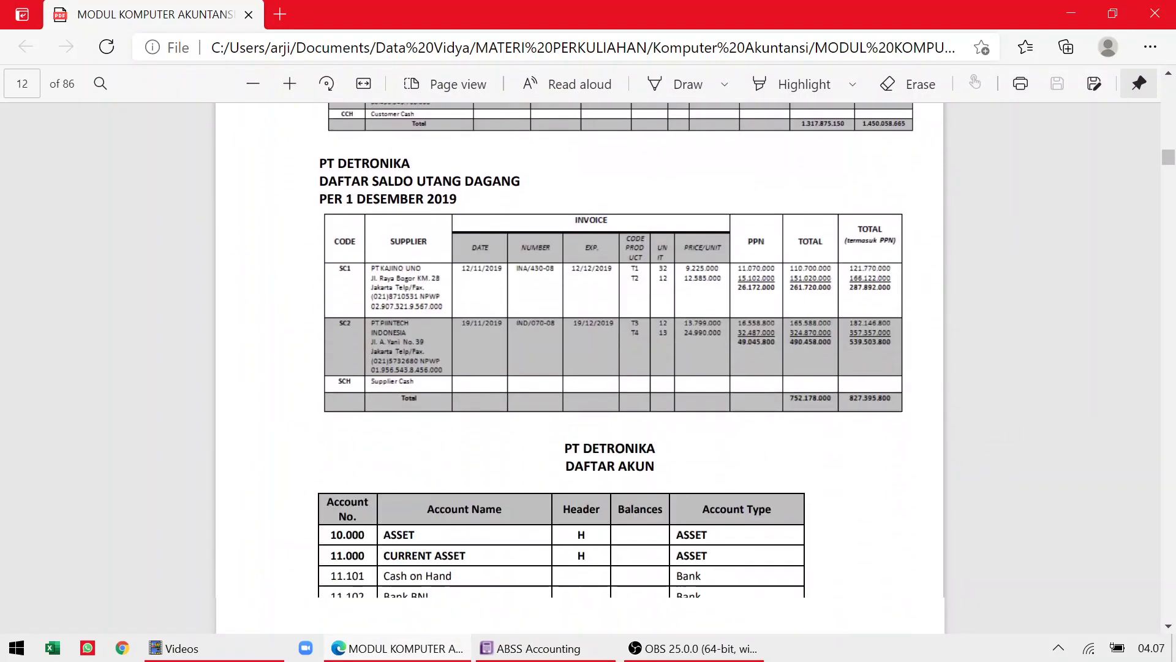
scroll(579, 368, "down", 1)
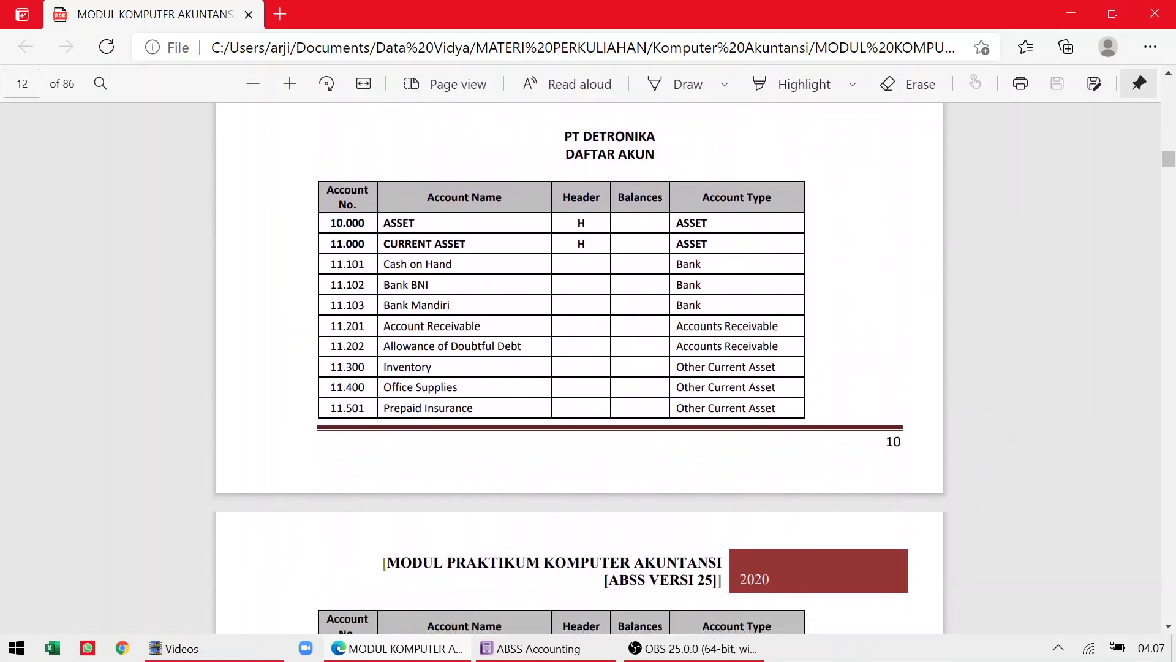
scroll(579, 368, "down", 1)
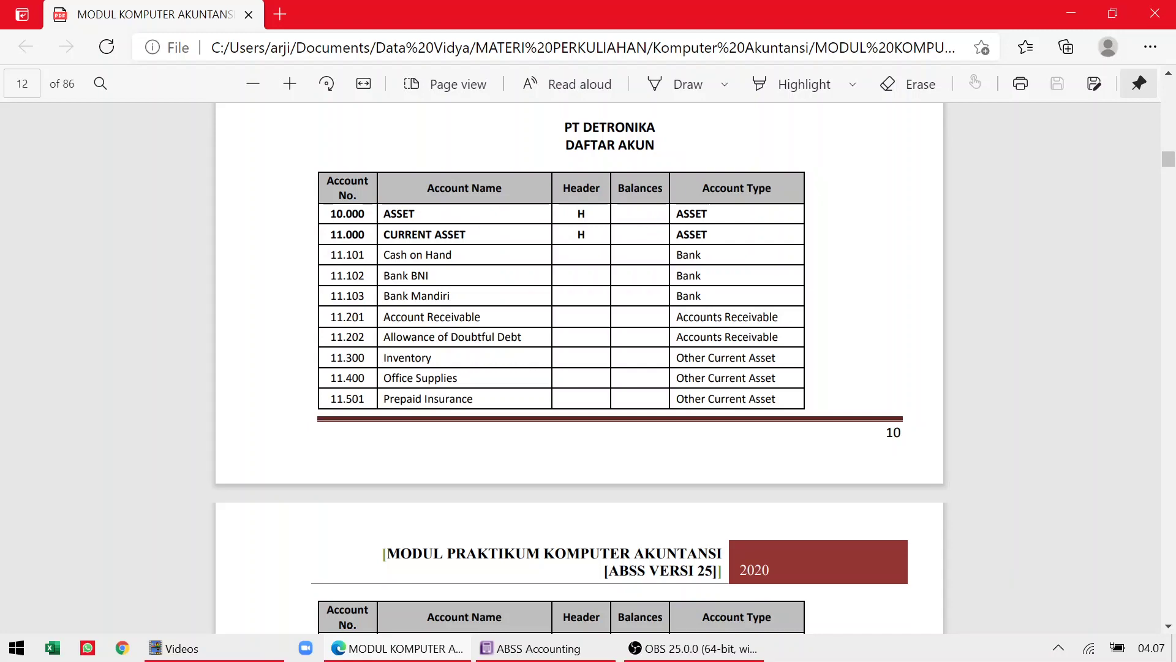
key("alt+Tab")
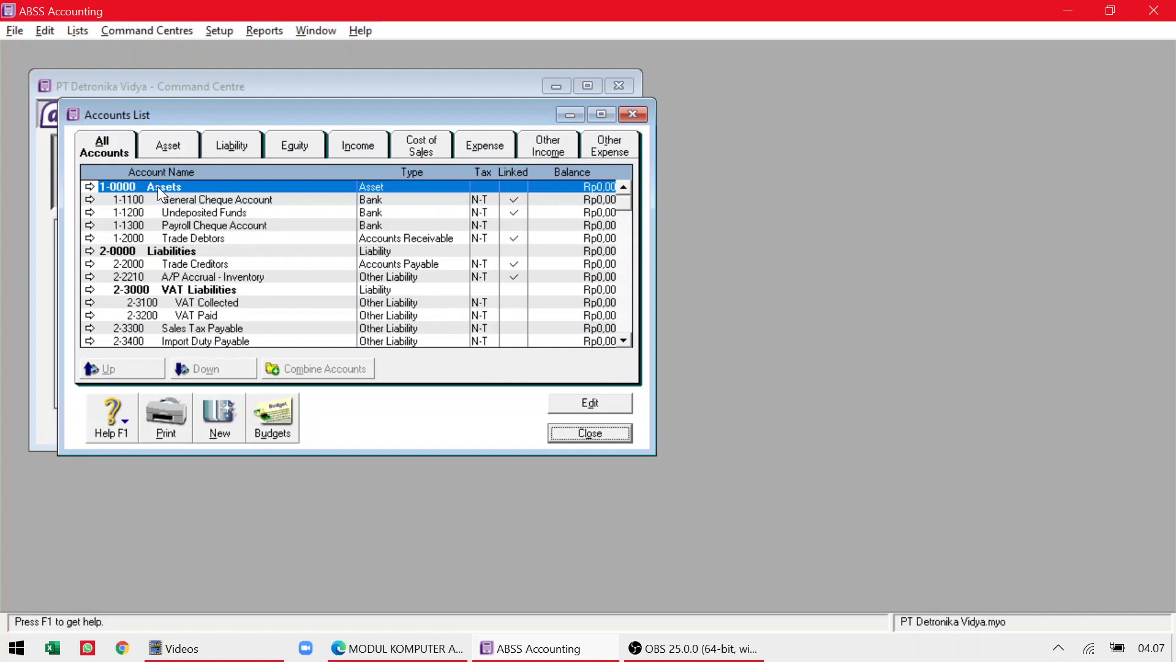
key("alt+Tab")
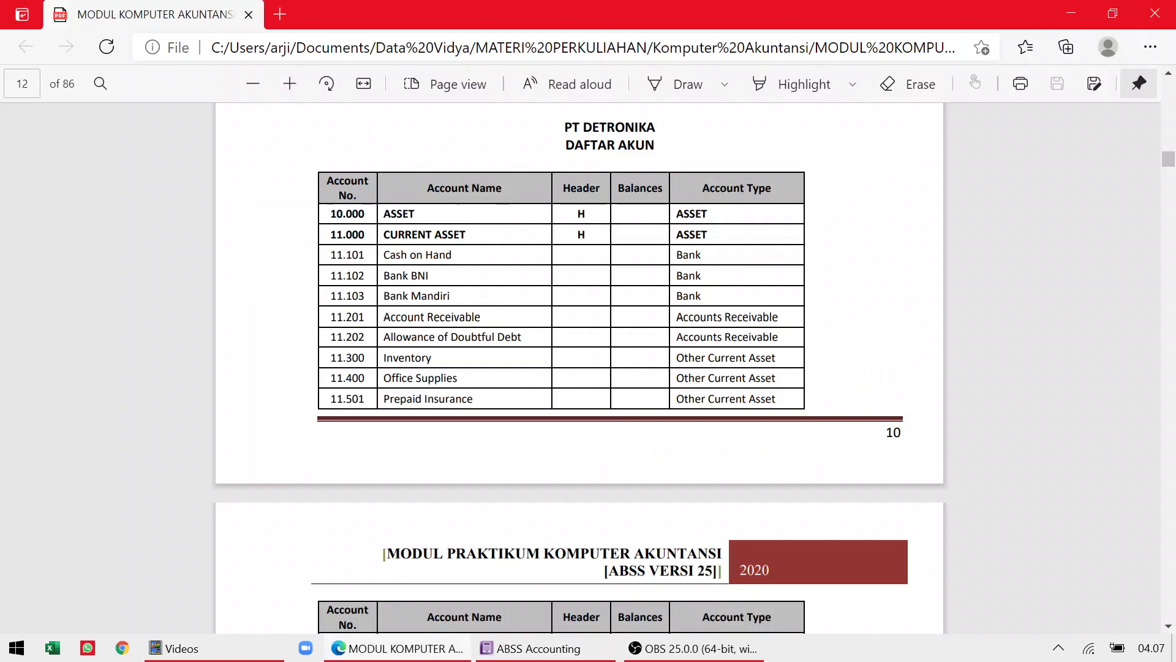
key("alt+Tab")
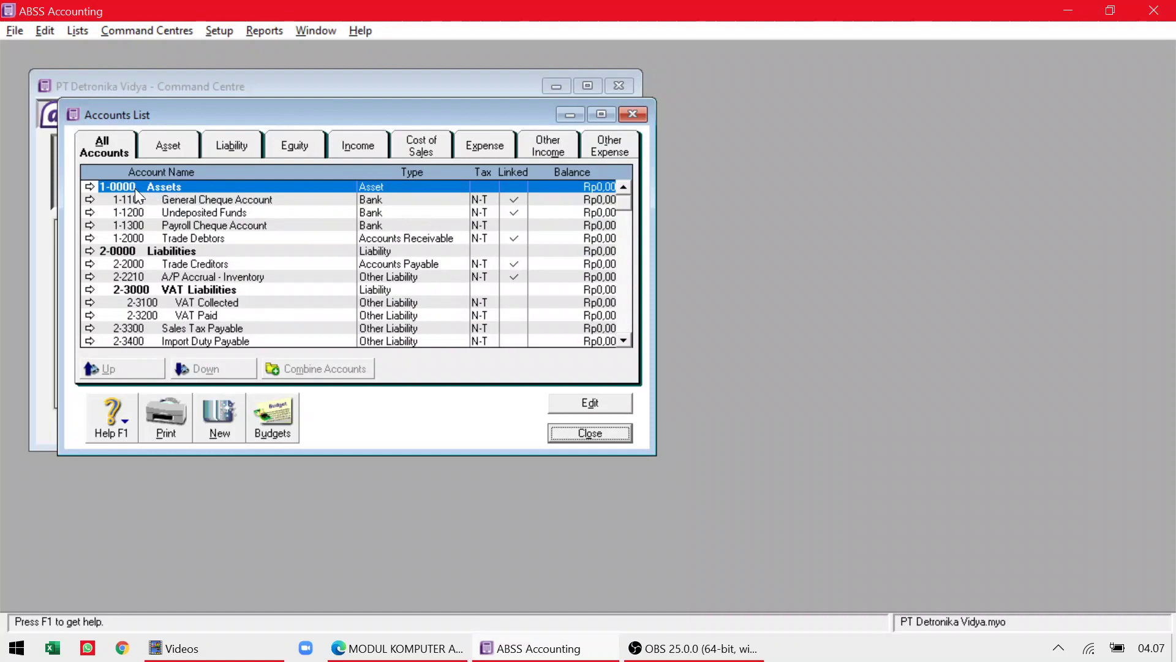
key("alt+Tab")
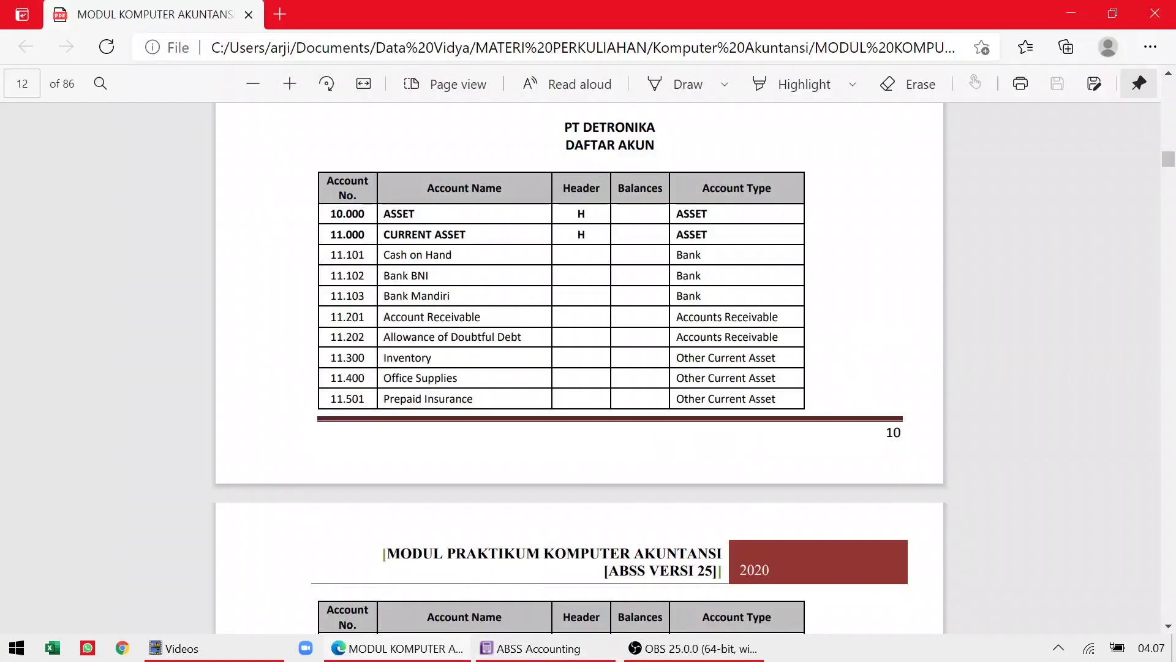
key("alt+Tab")
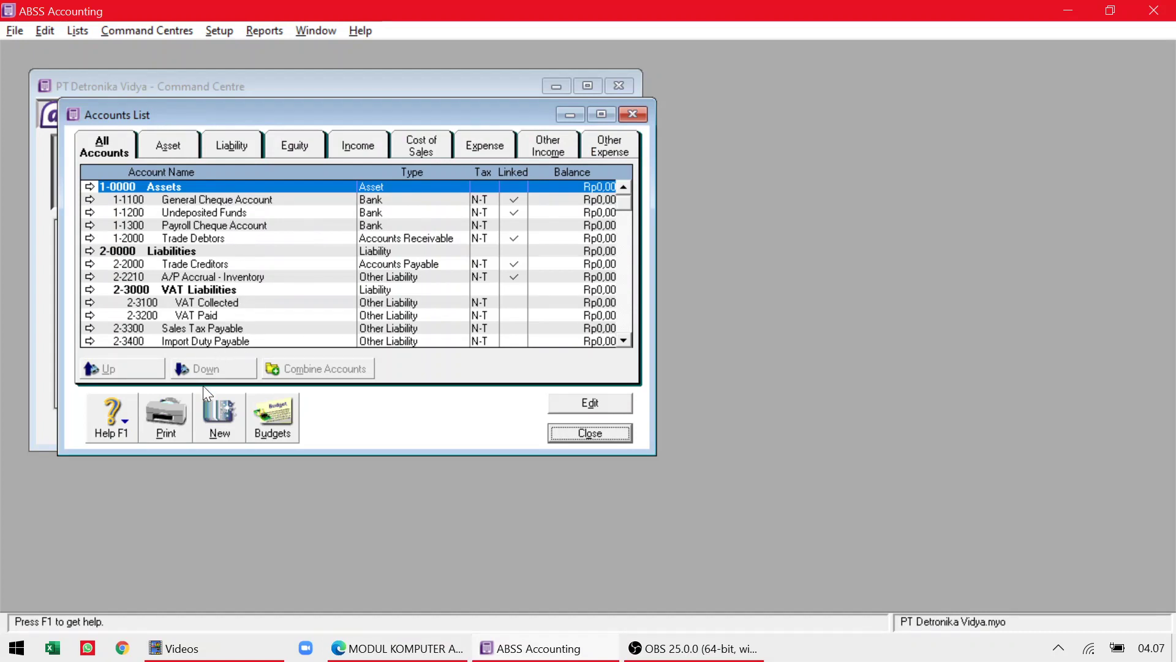
Begin a new header account with account number 1000.
left_click(219, 412)
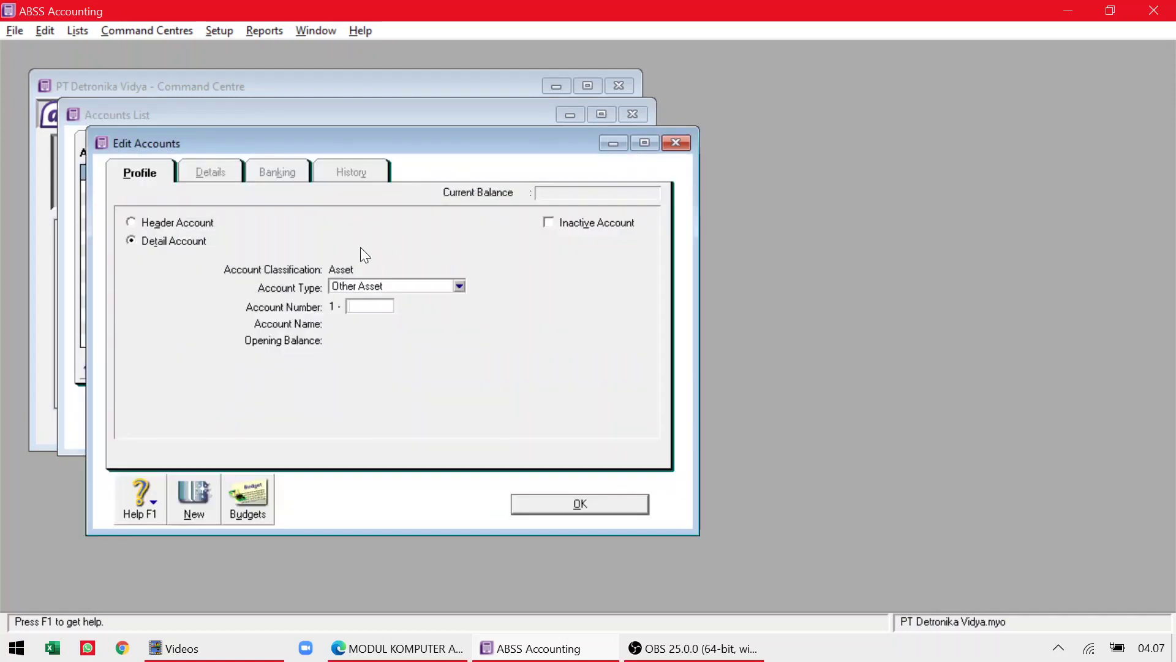
key("alt+Tab")
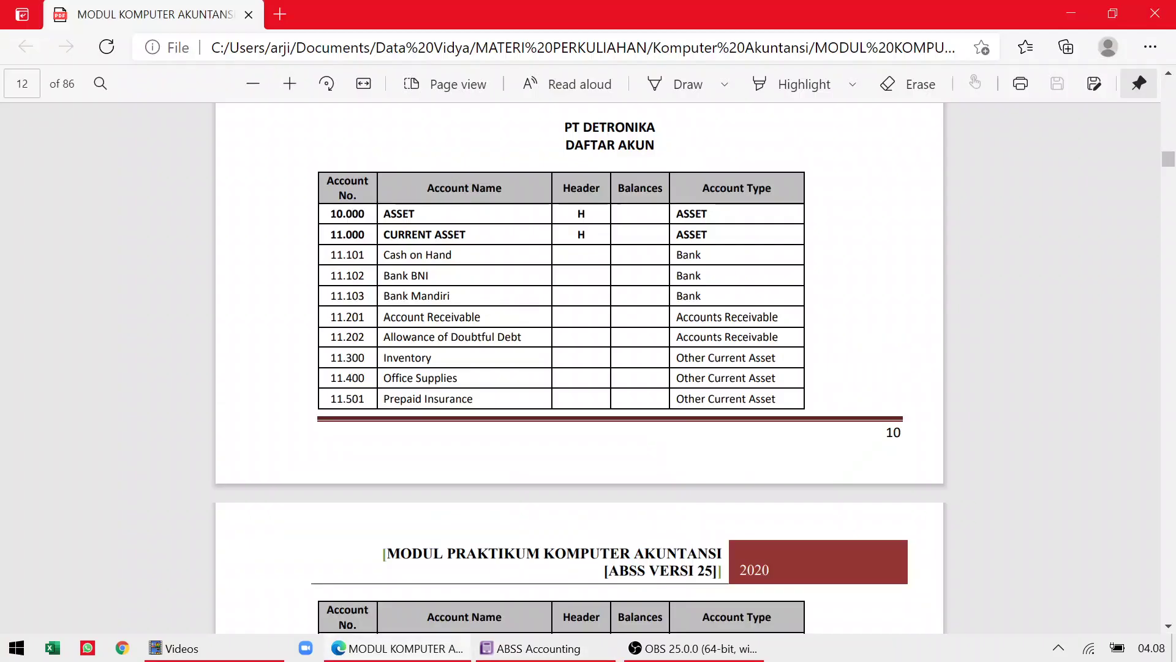
key("alt+Tab")
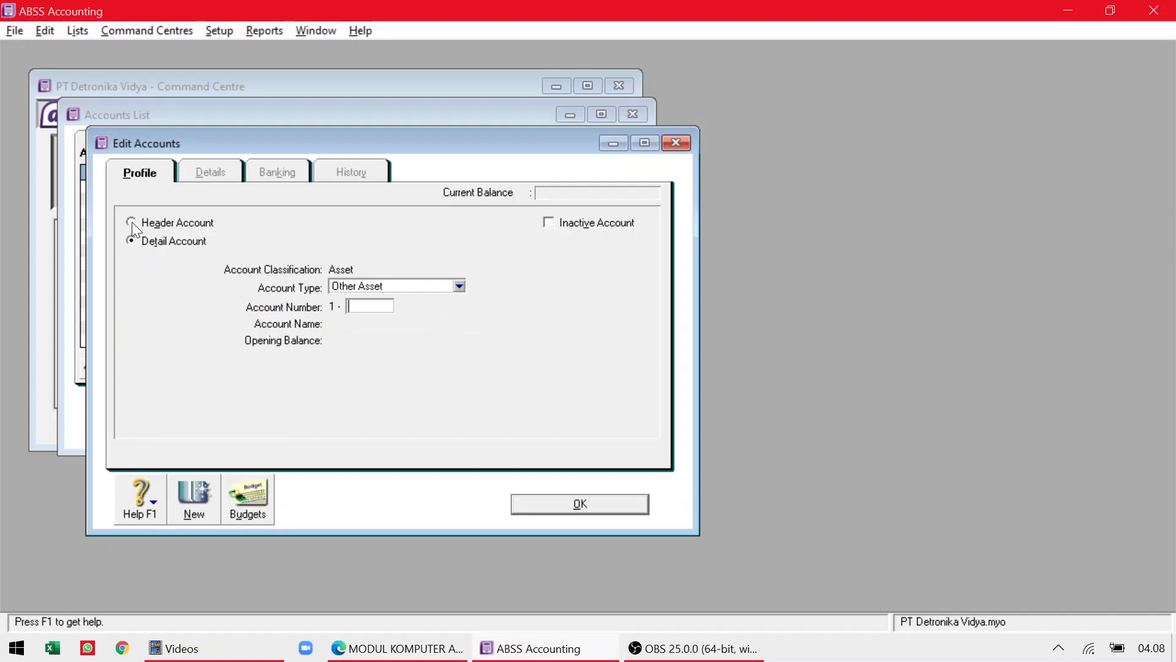
left_click(131, 222)
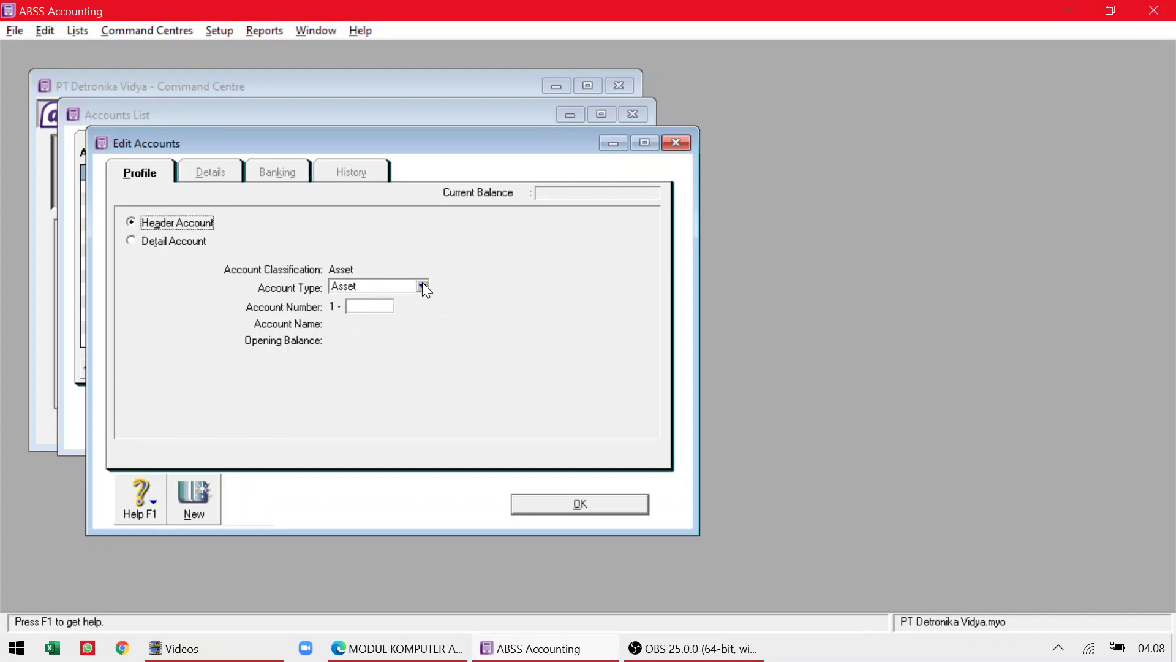
key("alt+Tab")
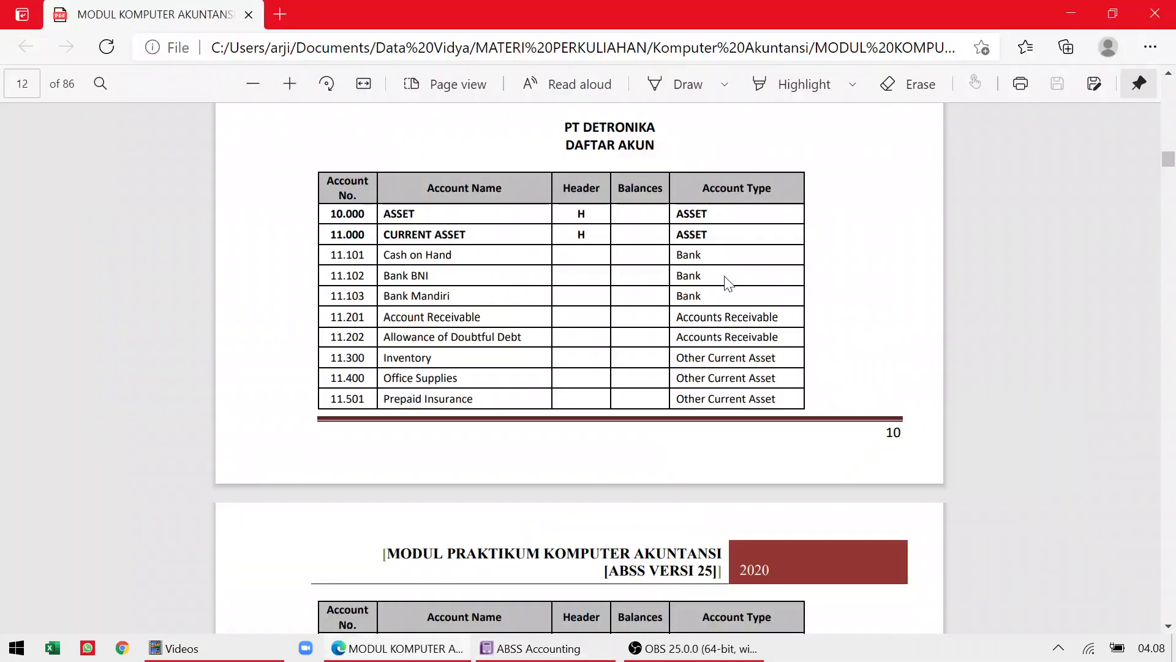
key("alt+Tab")
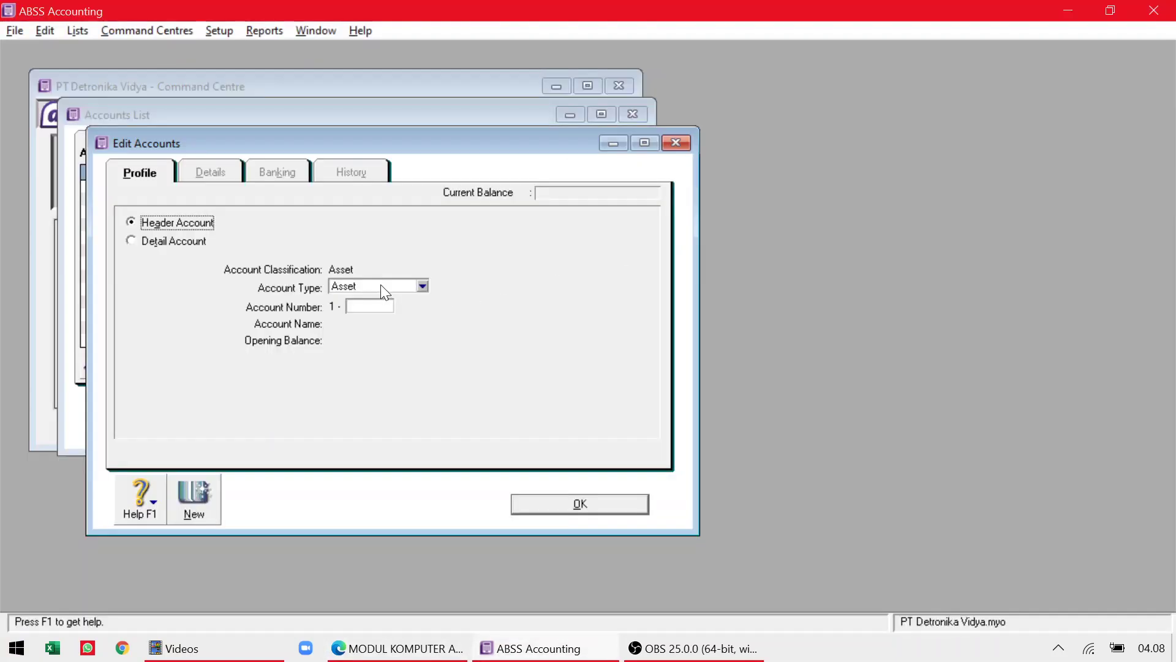
left_click(369, 306)
type("1000")
key("Tab")
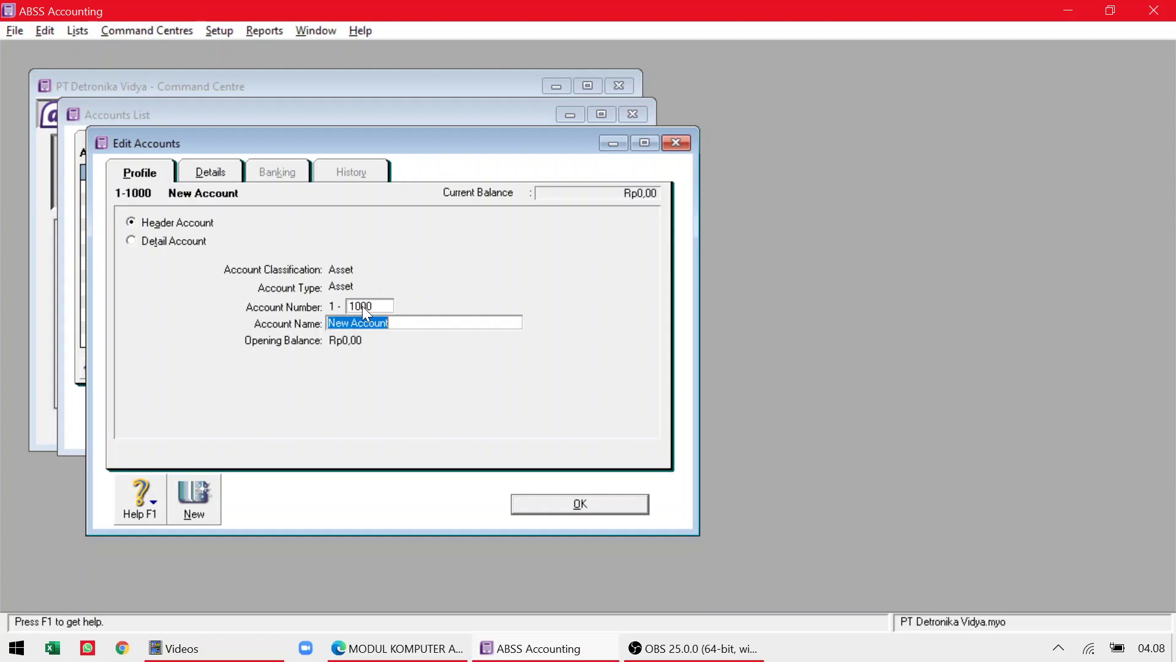
Name the header account Current Asset and save it.
key("alt+Tab")
key("alt+Tab")
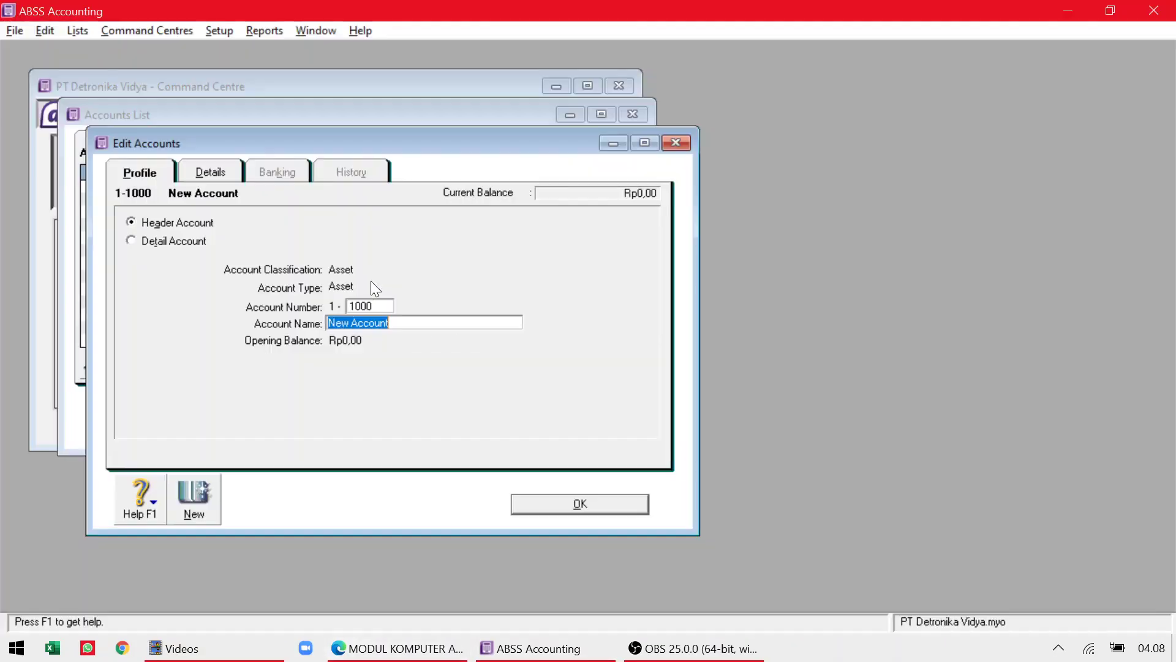
key("End")
key("alt+Tab")
key("alt+Tab")
type("Current")
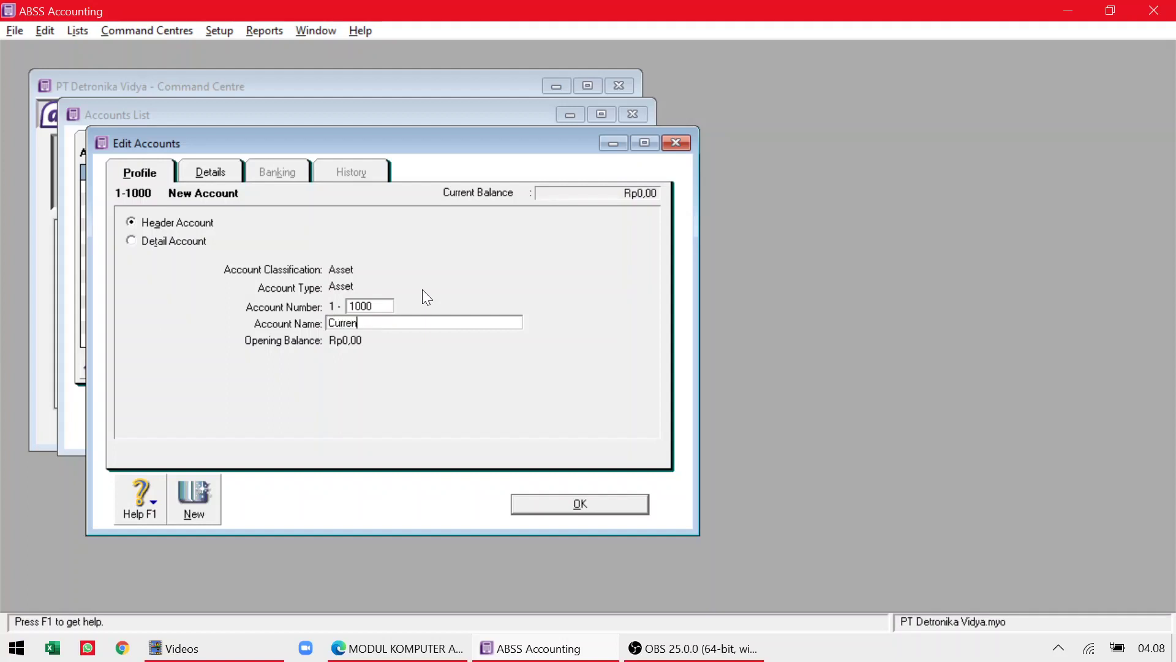
type("sset")
left_click(555, 501)
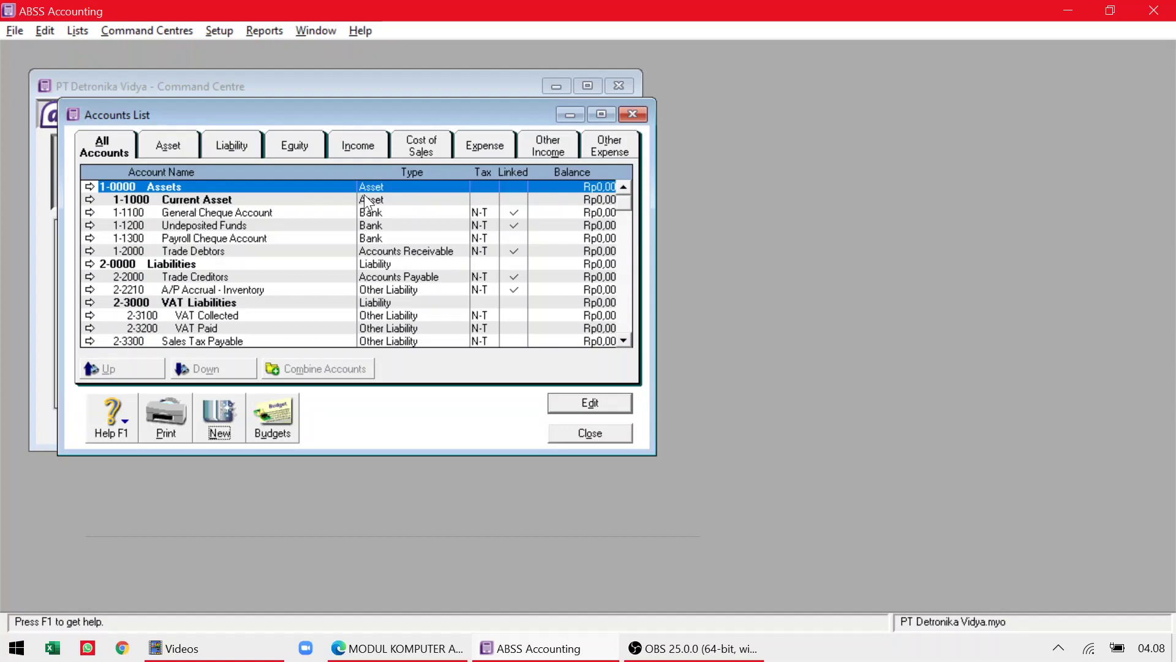
Start another new account and set its type to Bank.
key("alt+Tab")
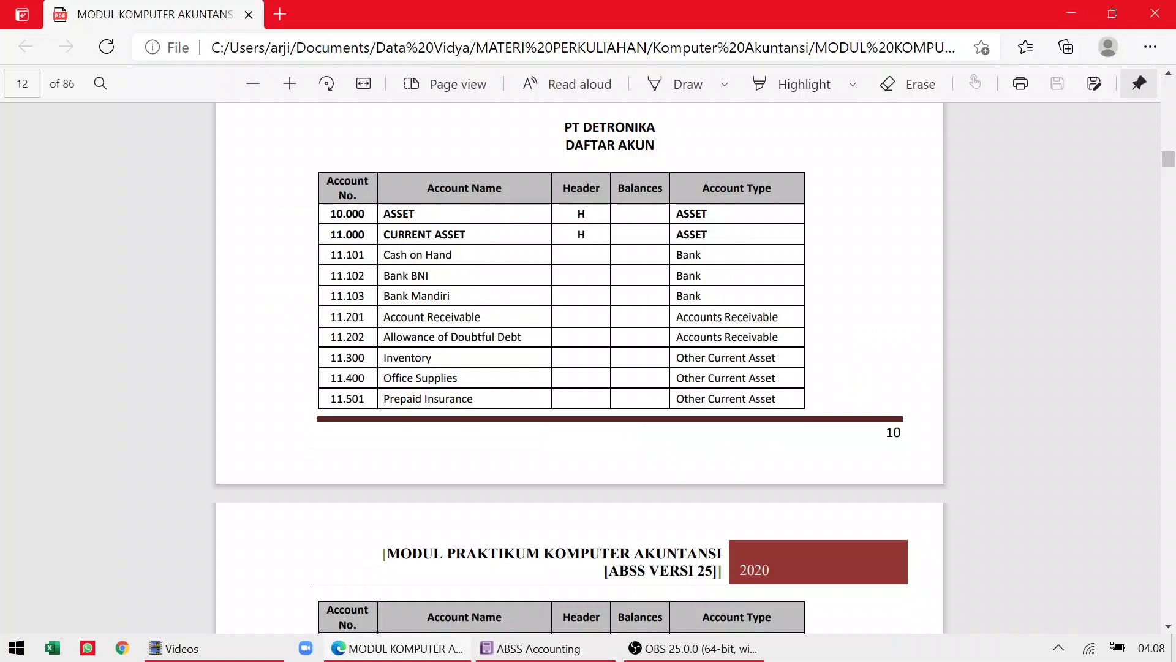
key("alt+Tab")
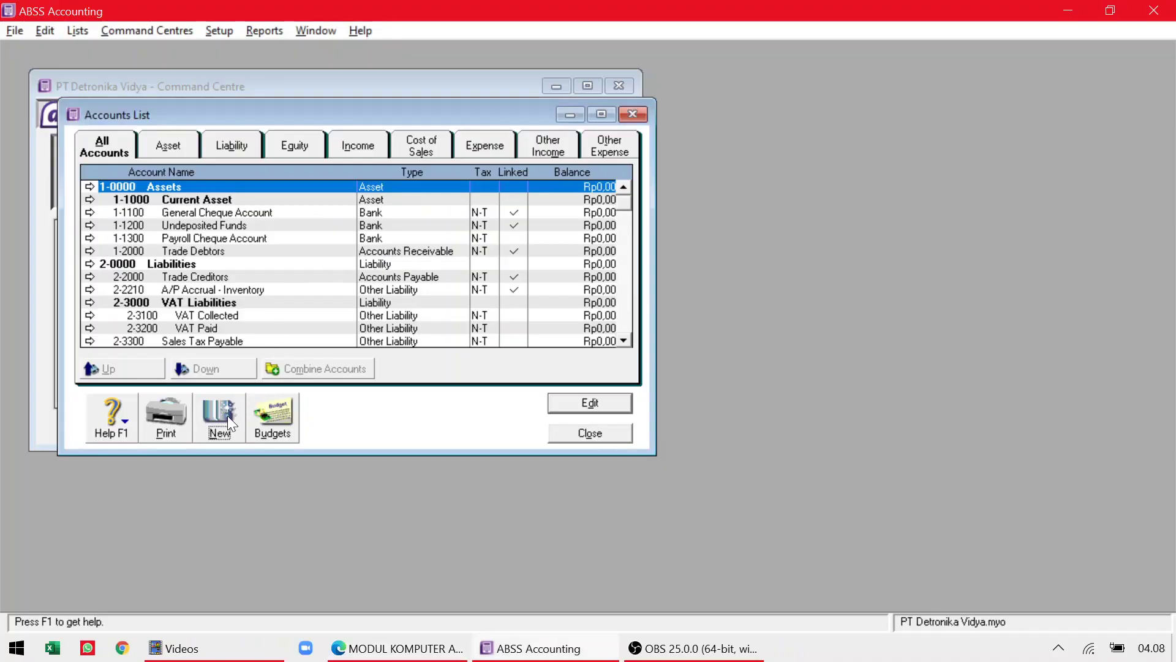
left_click(219, 418)
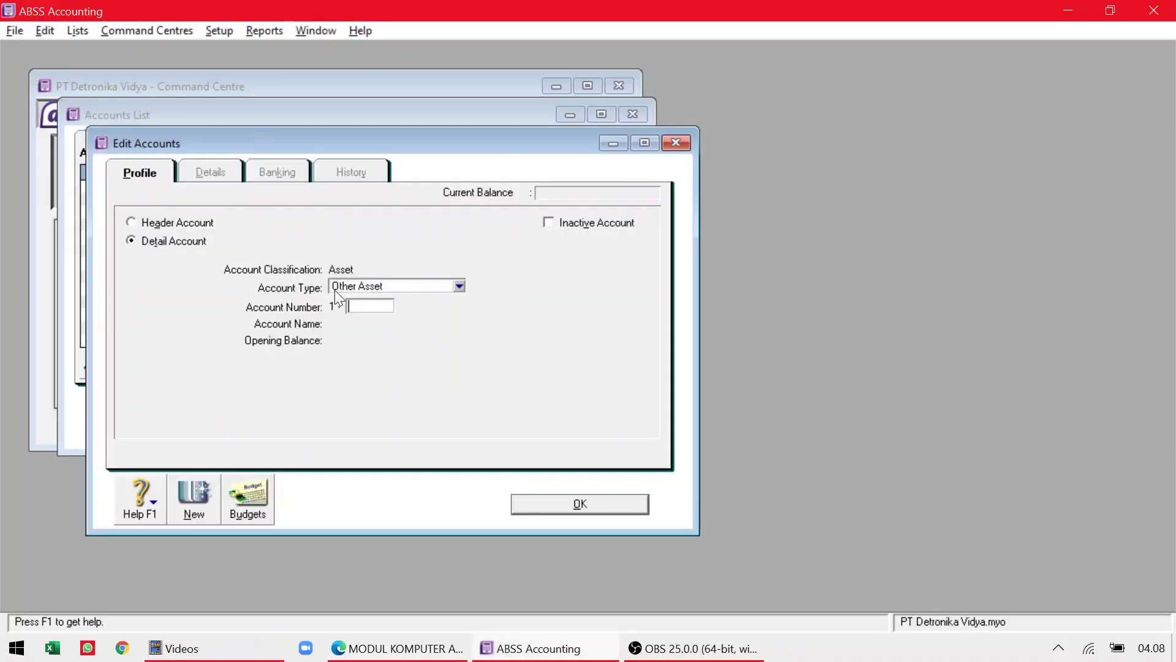
left_click(369, 291)
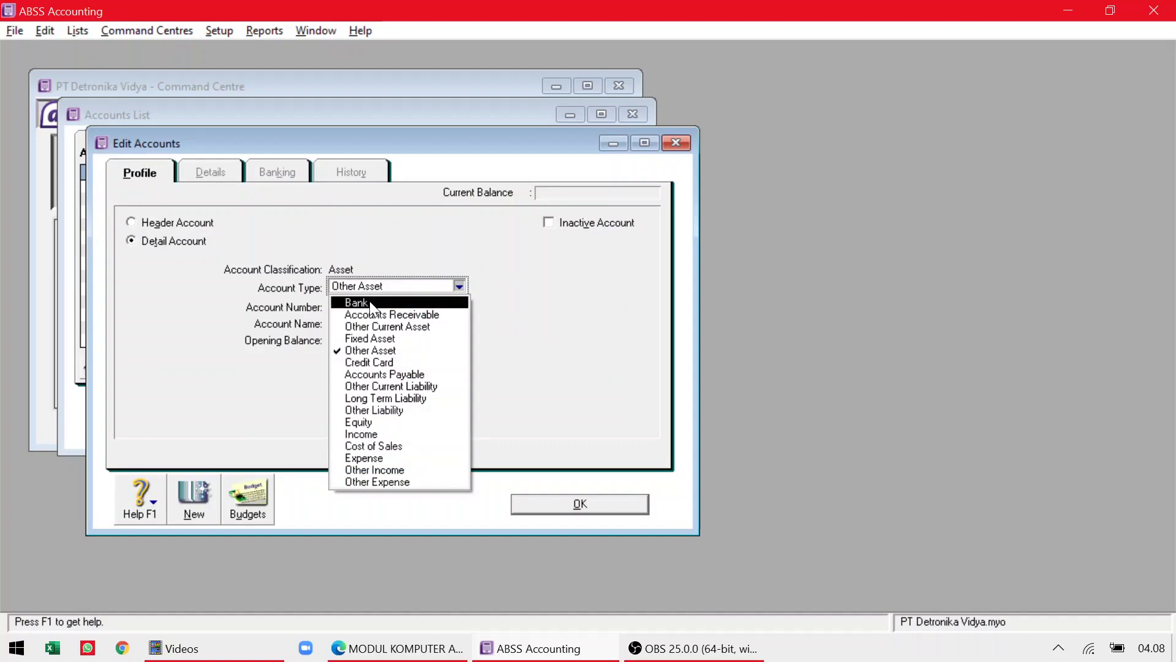
left_click(371, 306)
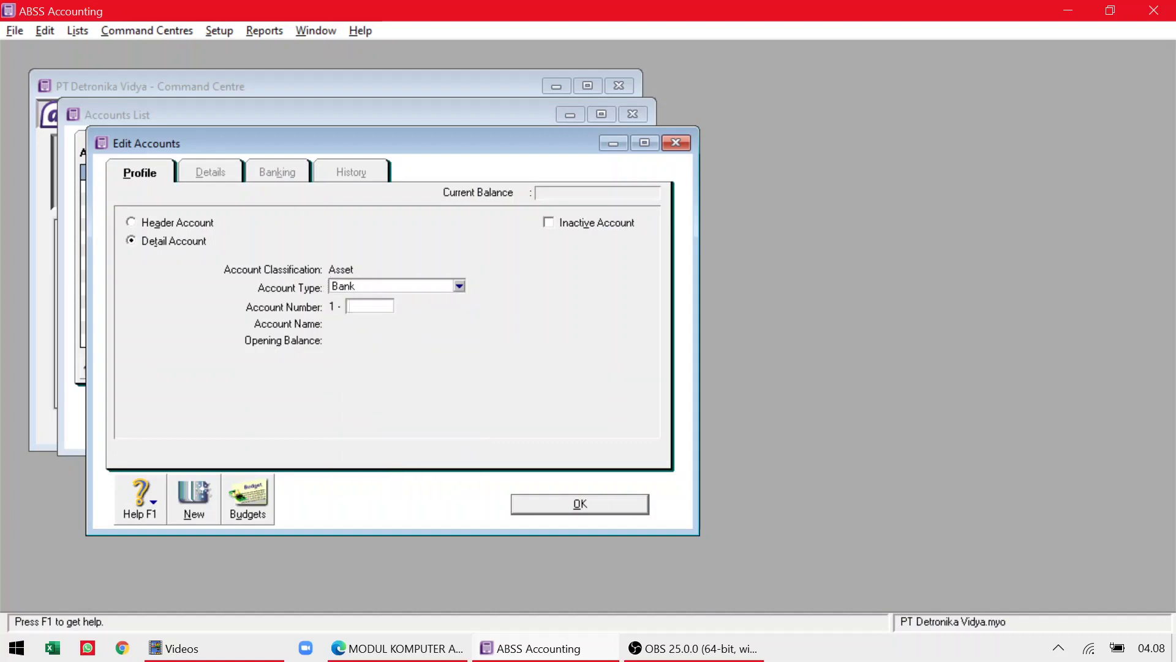
Enter account number 1101 and the name Cash on Hand, checking the module's table.
key("alt+Tab")
key("alt+Tab")
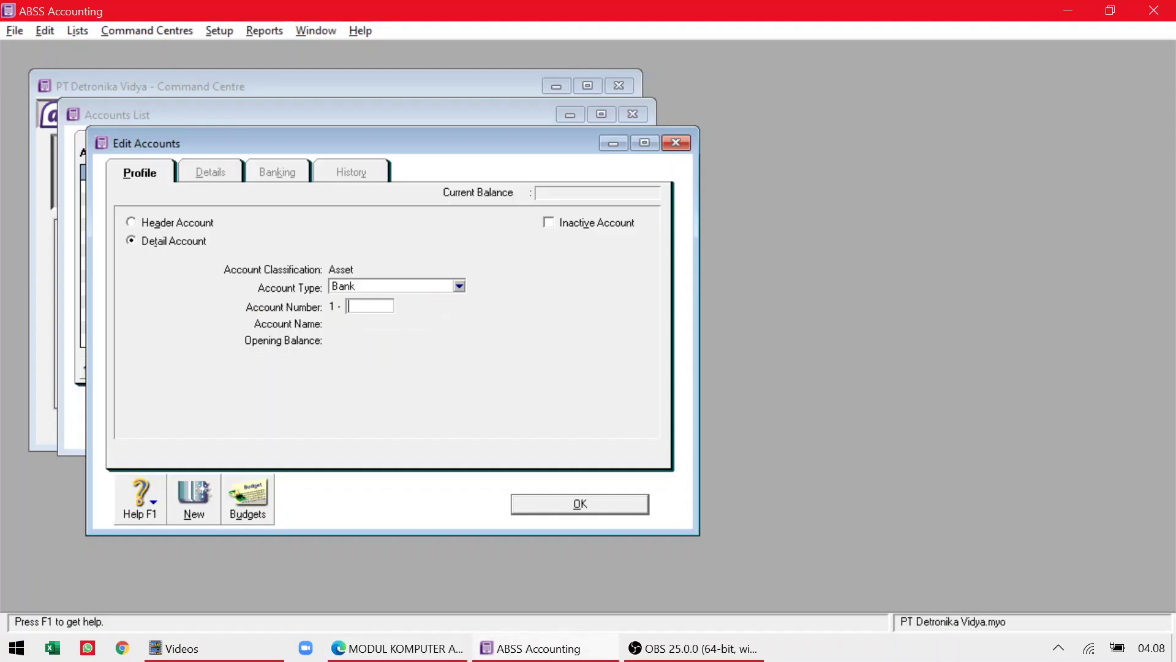
type("1101")
key("alt+Tab")
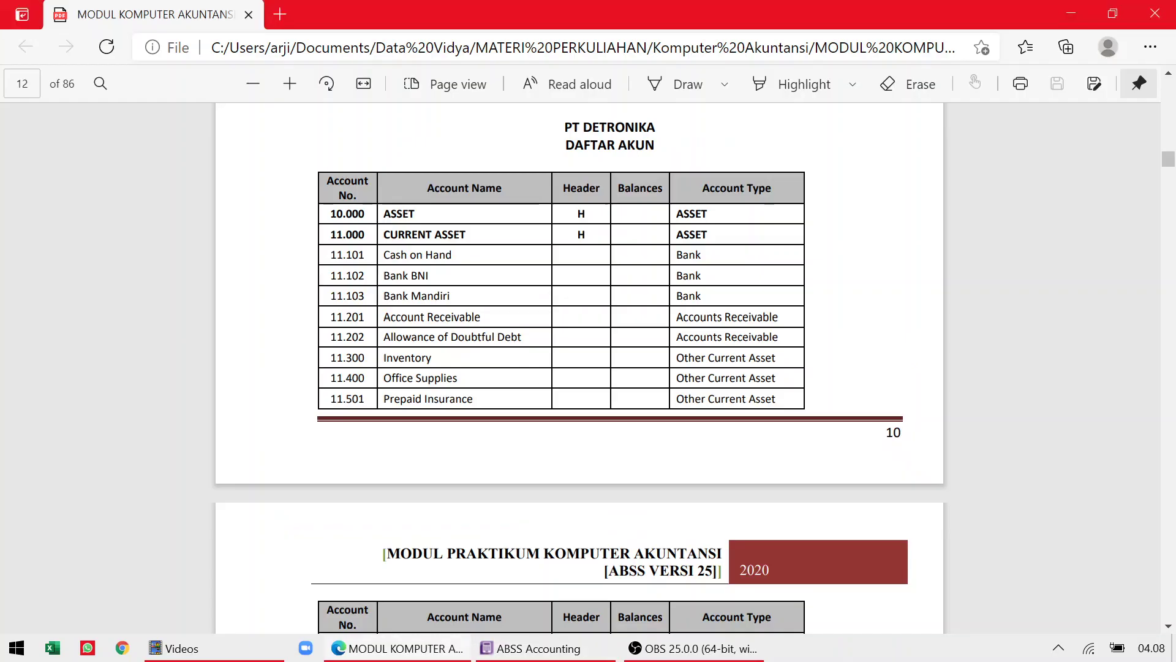
key("alt+Tab")
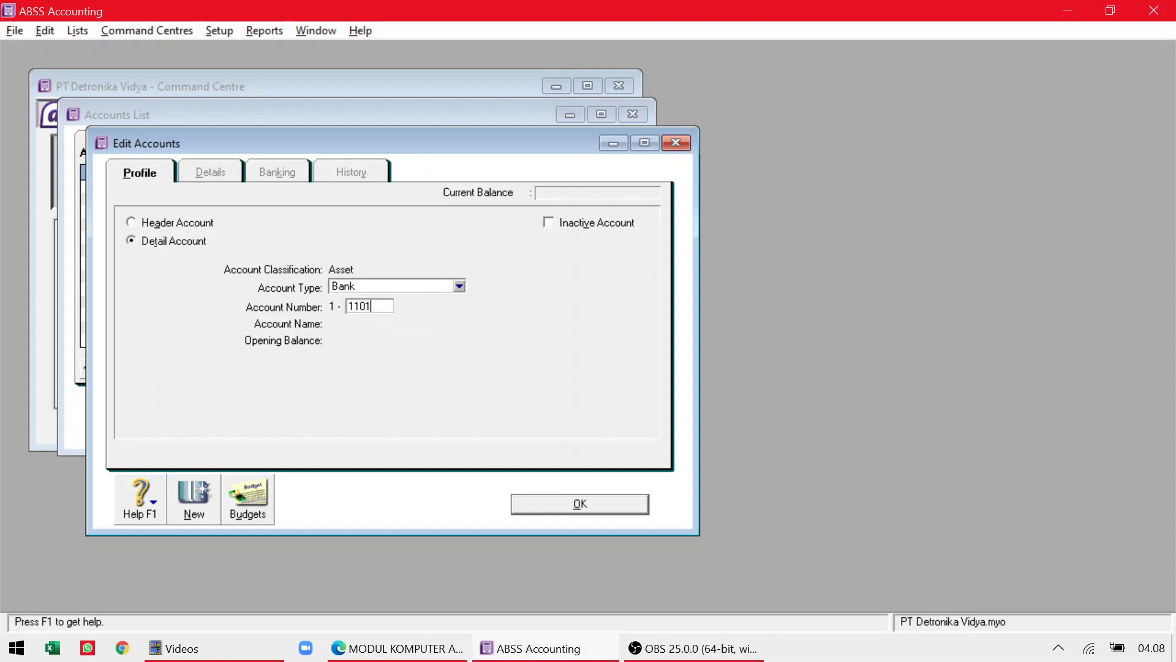
key("Tab")
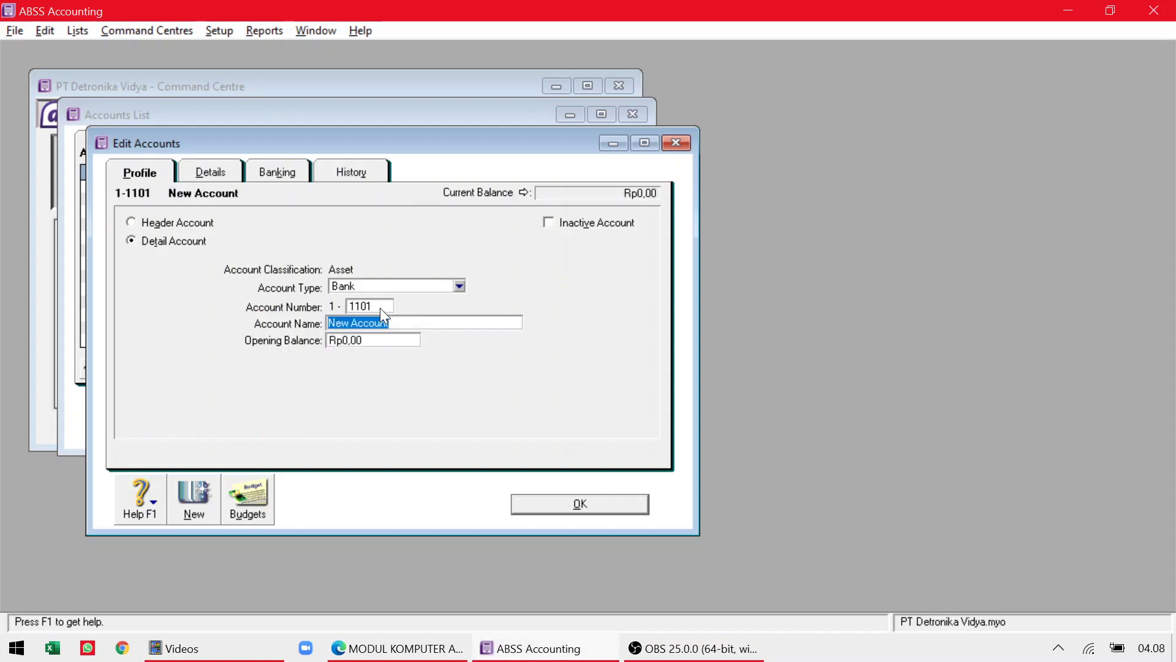
type("Cash on Hand")
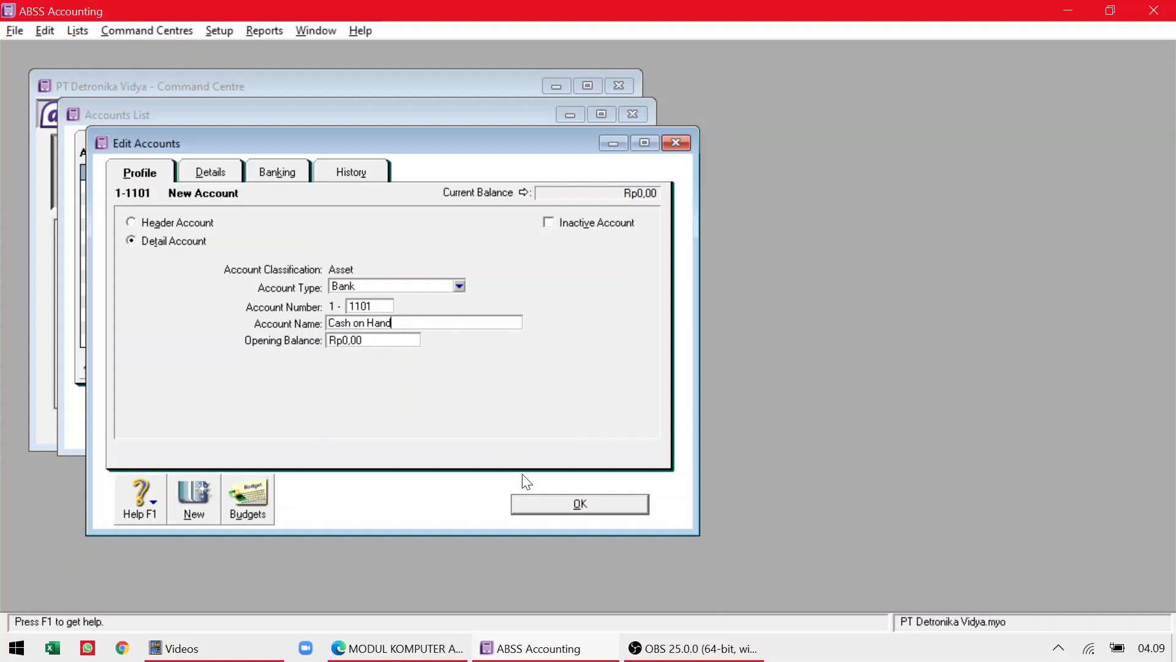
key("alt+Tab")
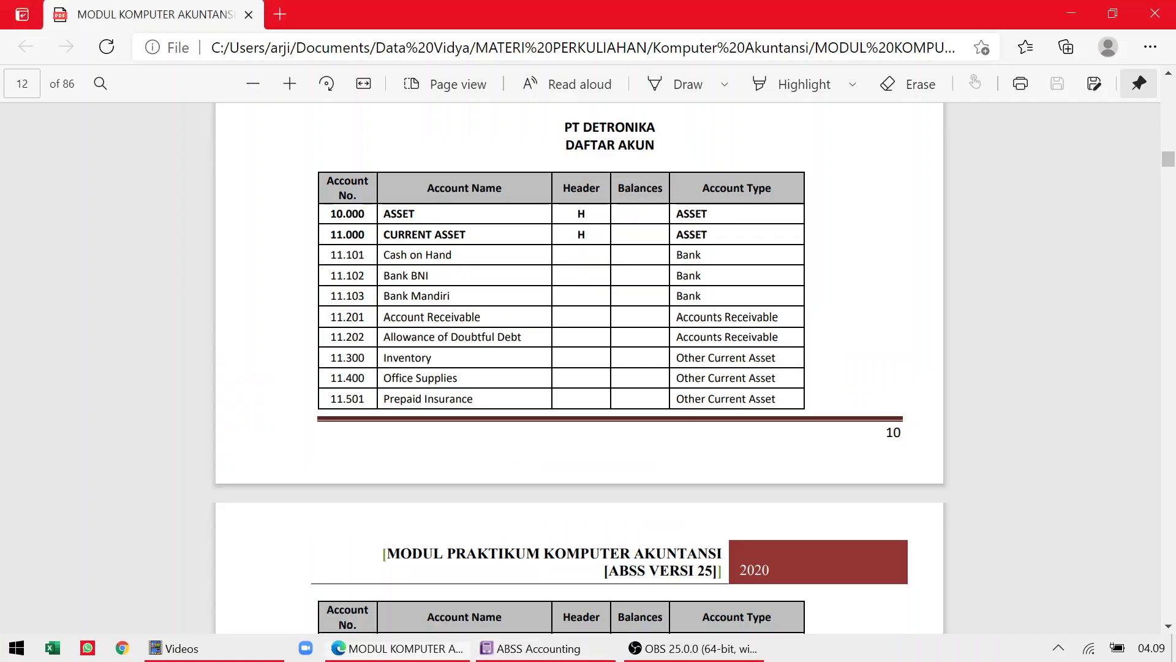
key("alt+Tab")
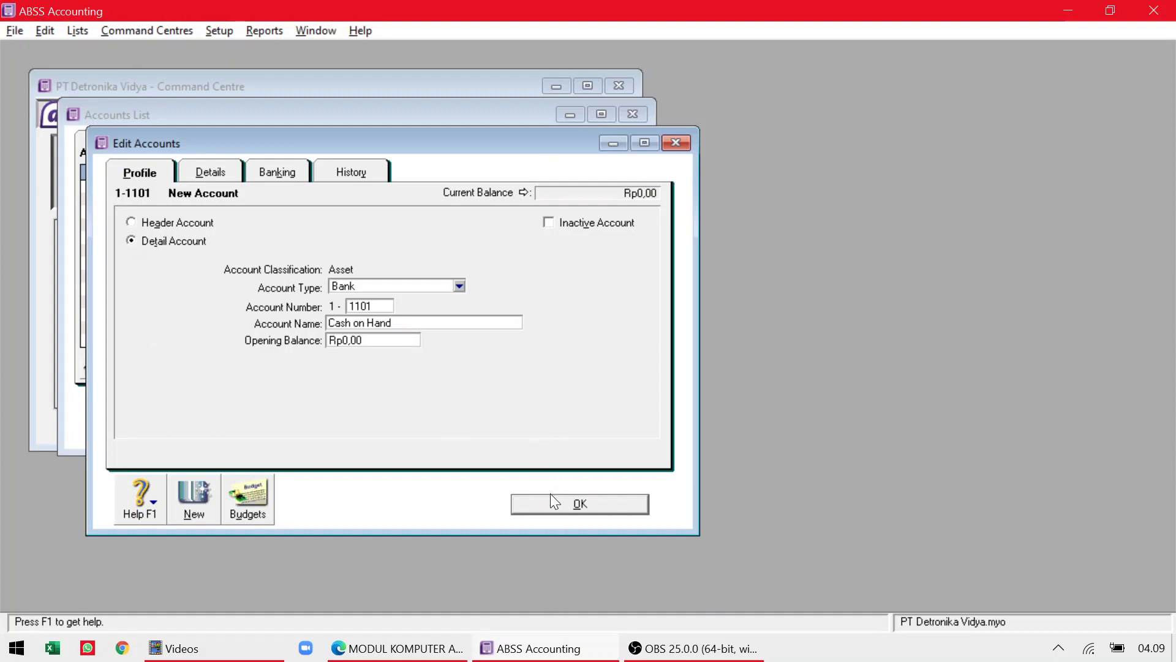
Toggle Inactive Account on and off, then save 1-1101 Cash on Hand as active.
left_click(548, 222)
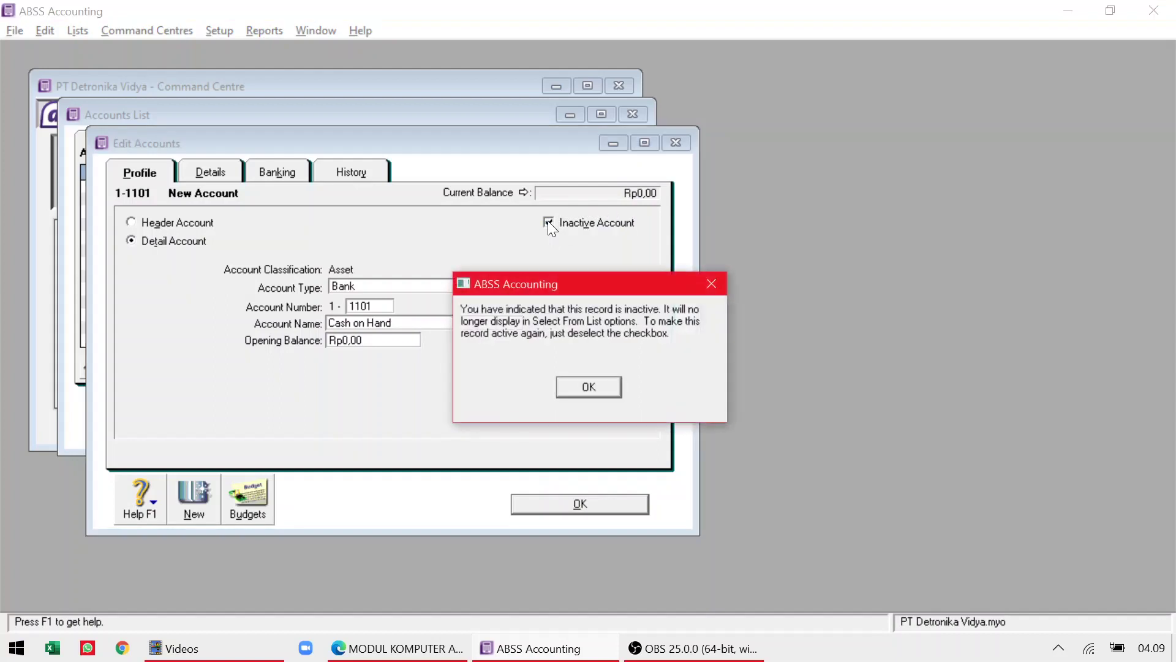
left_click(587, 387)
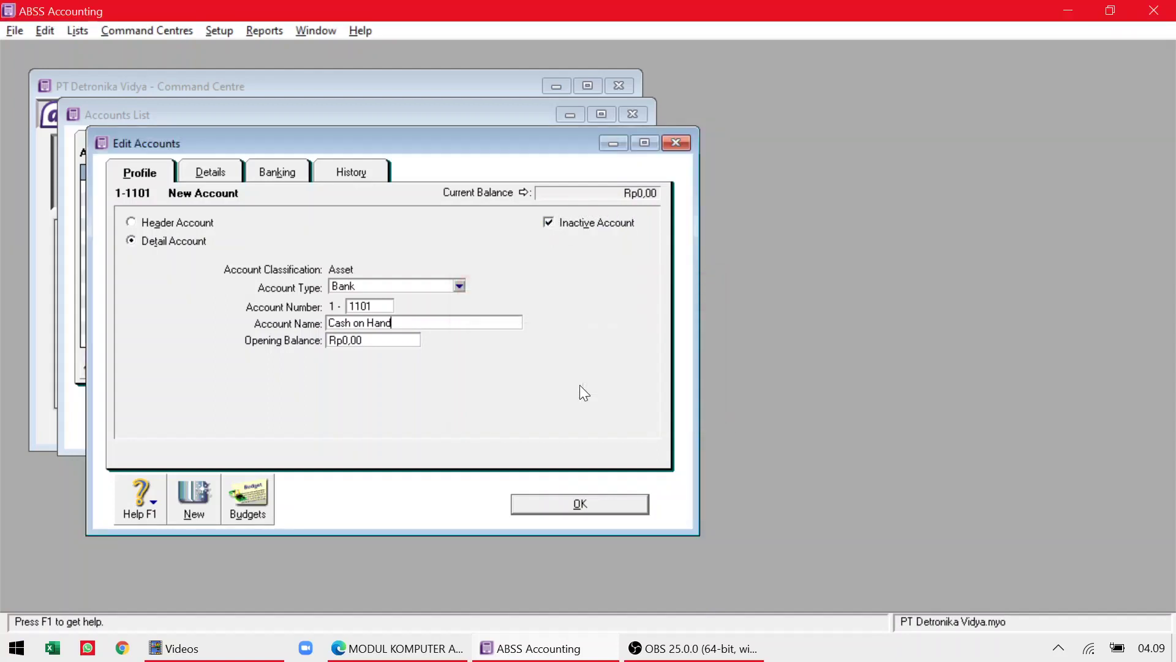
left_click(550, 222)
left_click(588, 499)
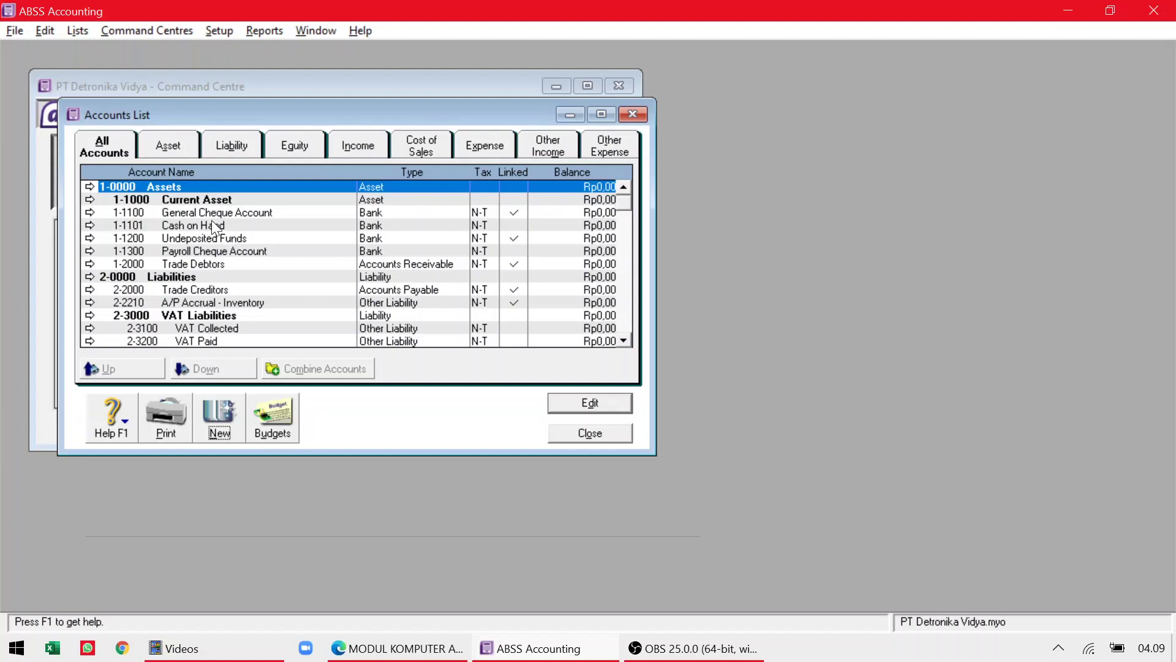
Create Bank account 1-1102 named Bank BNI, correcting the mistyped number.
key("alt+Tab")
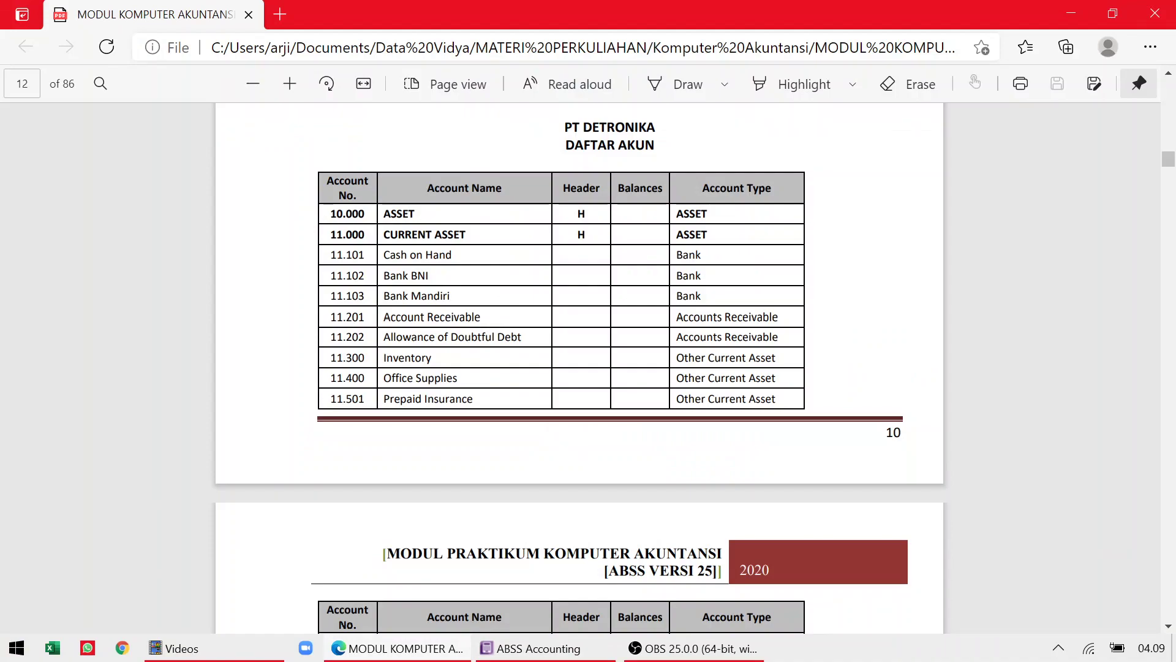
key("alt+Tab")
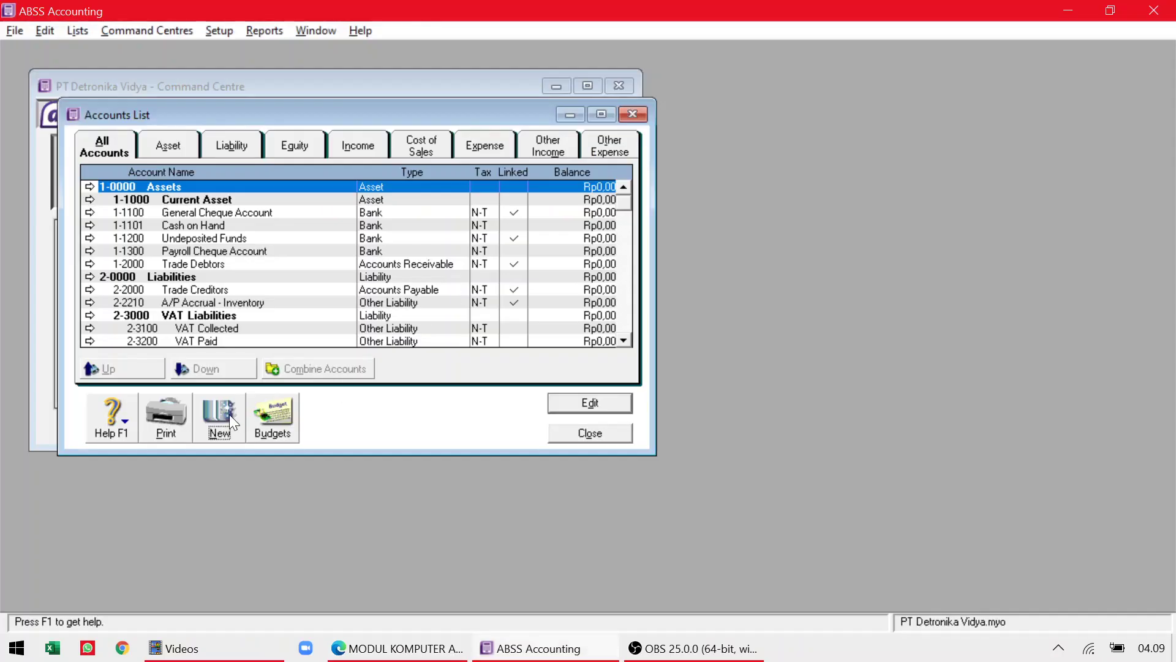
left_click(230, 414)
left_click(392, 287)
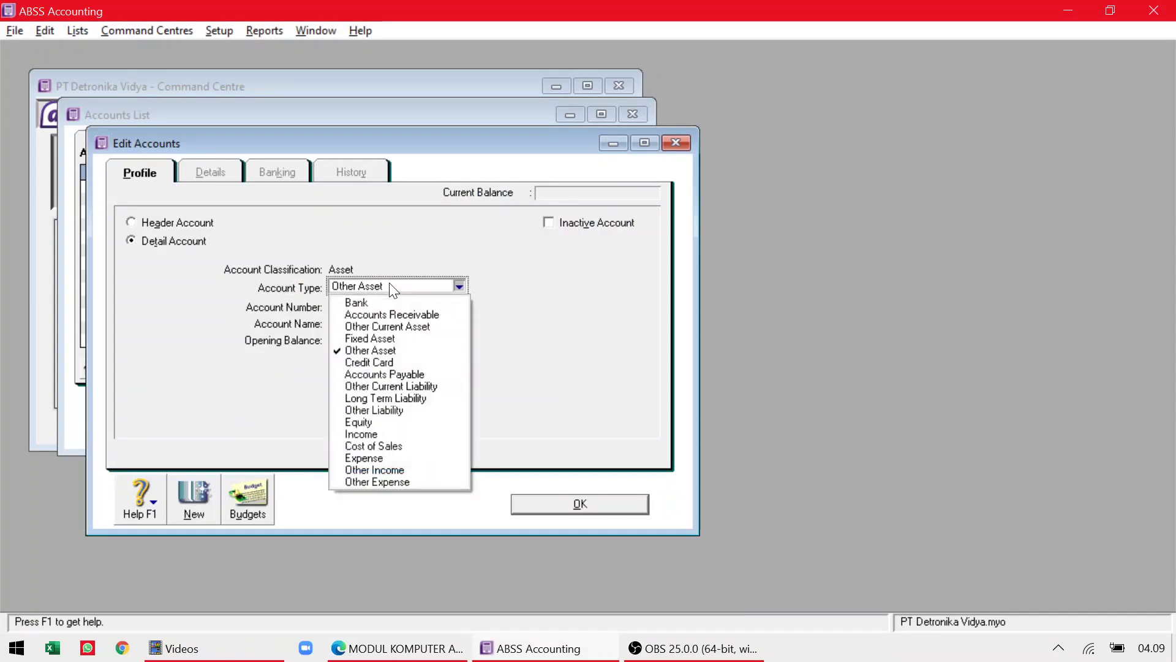
left_click(367, 303)
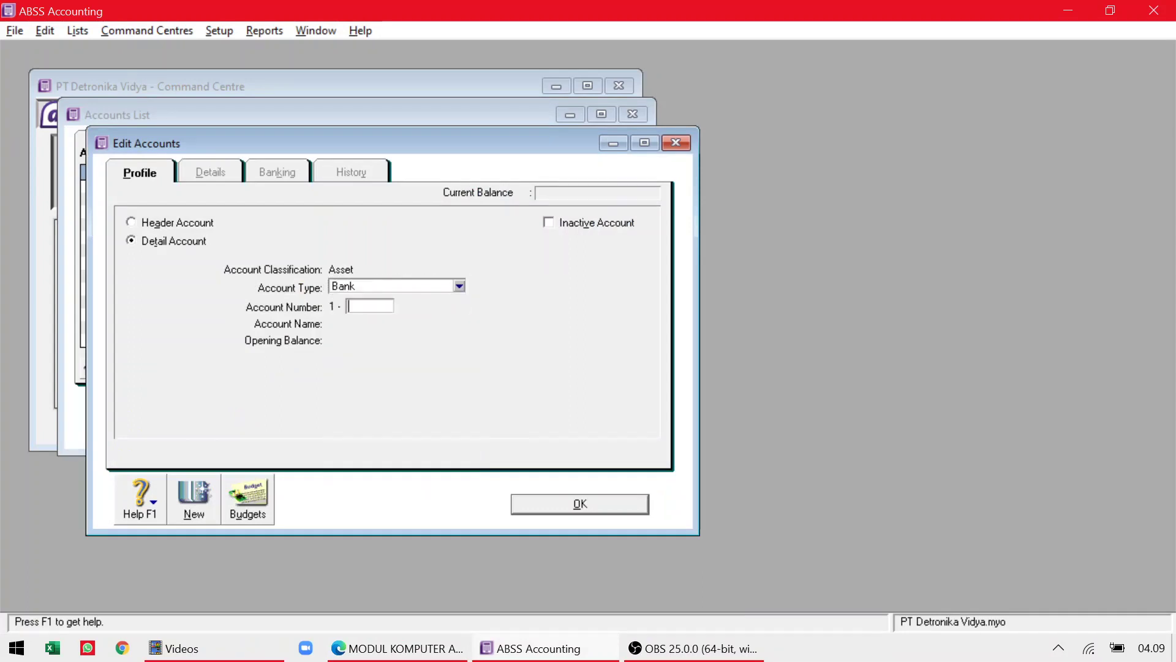
key("alt+Tab")
key("alt+Tab")
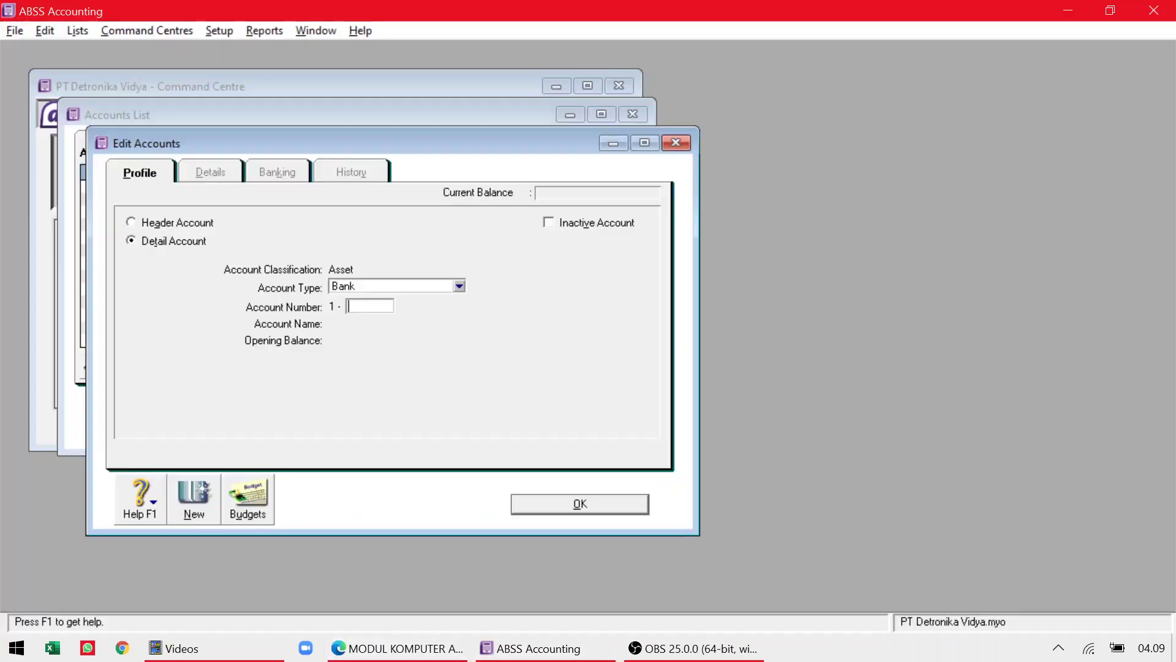
type("1110")
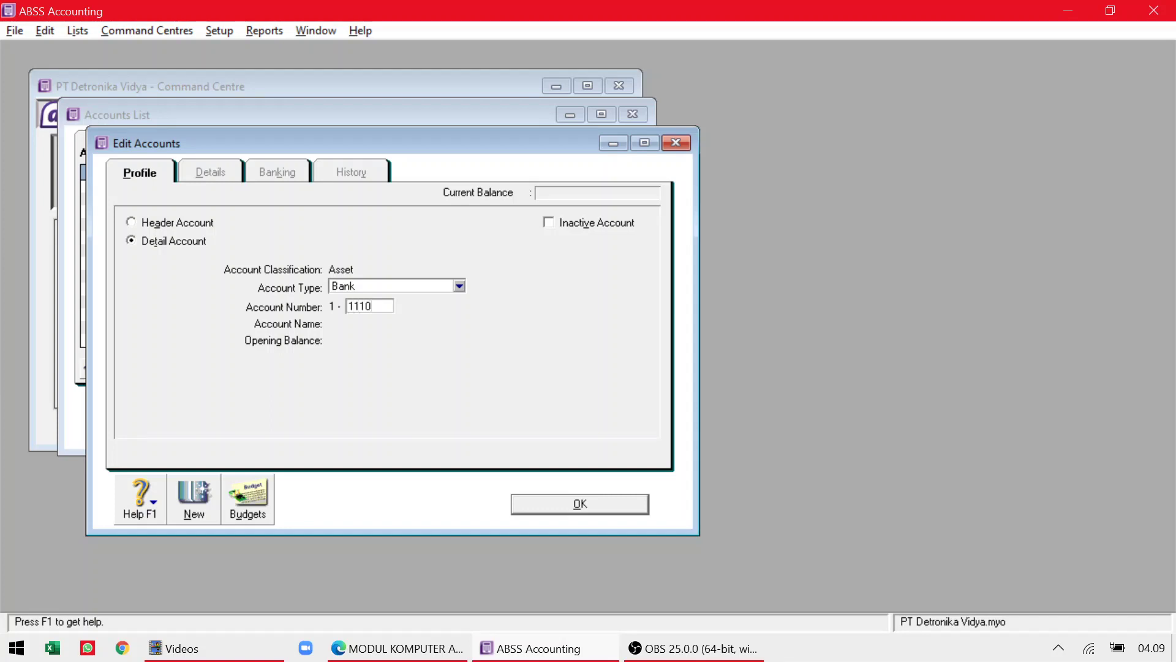
key("BackSpace")
type("02")
key("Tab")
type("Bank B")
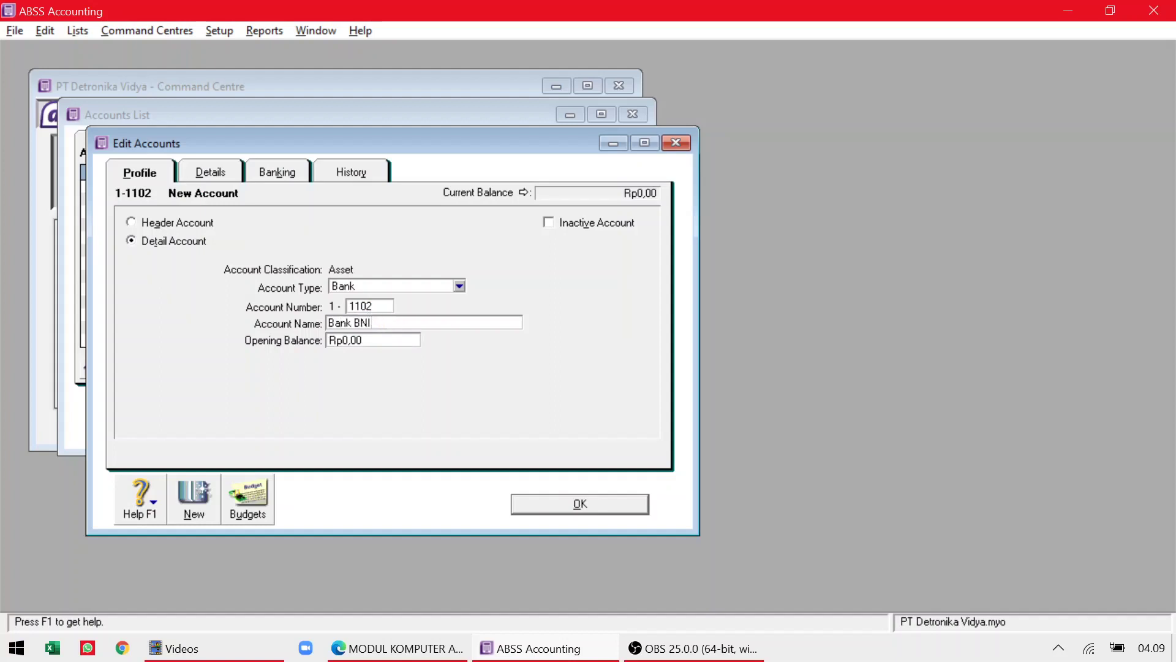
left_click(589, 500)
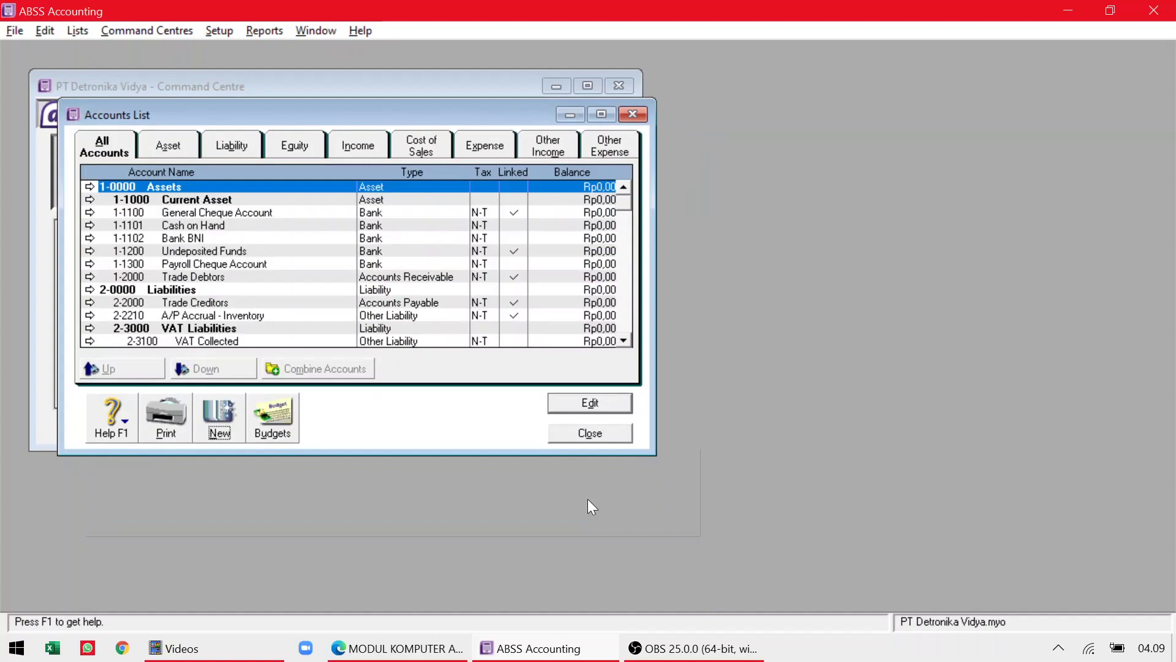
Create Bank account 1-1103 named Bank Mandiri, fixing the account number typed as 1101.
key("alt+Tab")
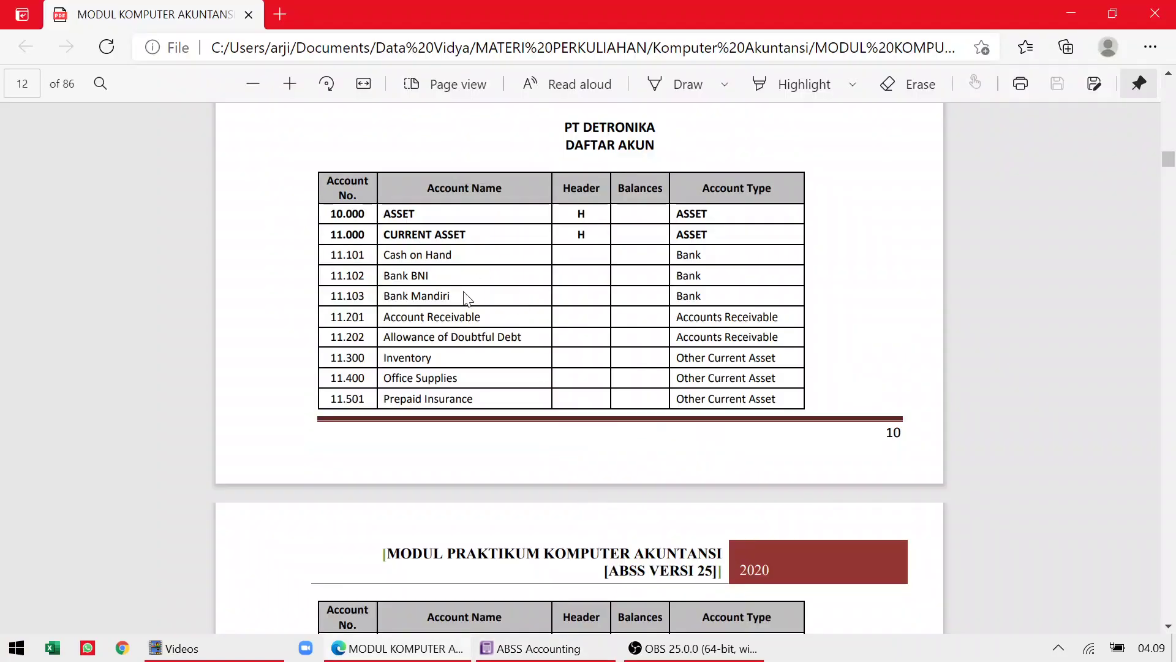
key("alt+Tab")
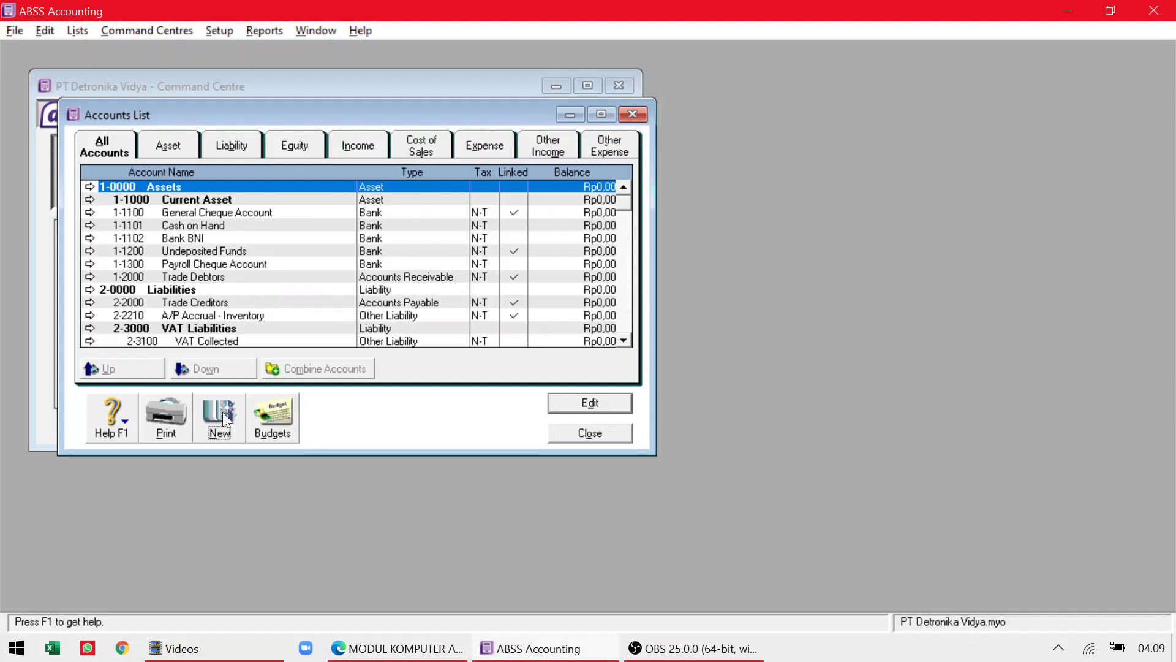
left_click(222, 411)
left_click(386, 286)
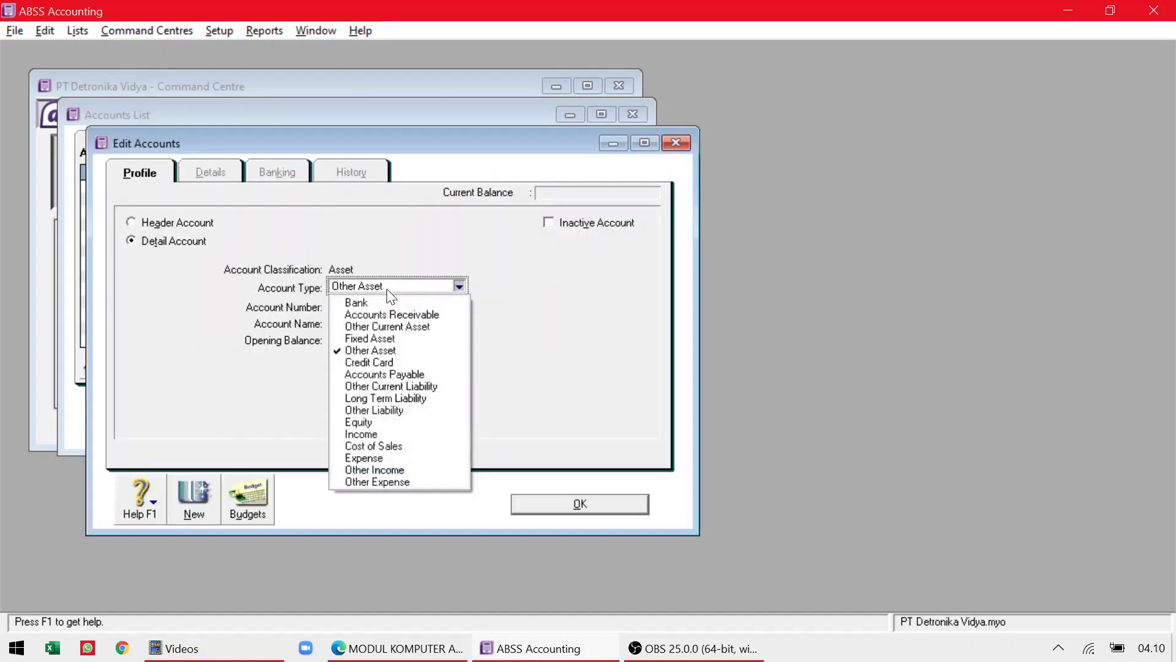
left_click(368, 303)
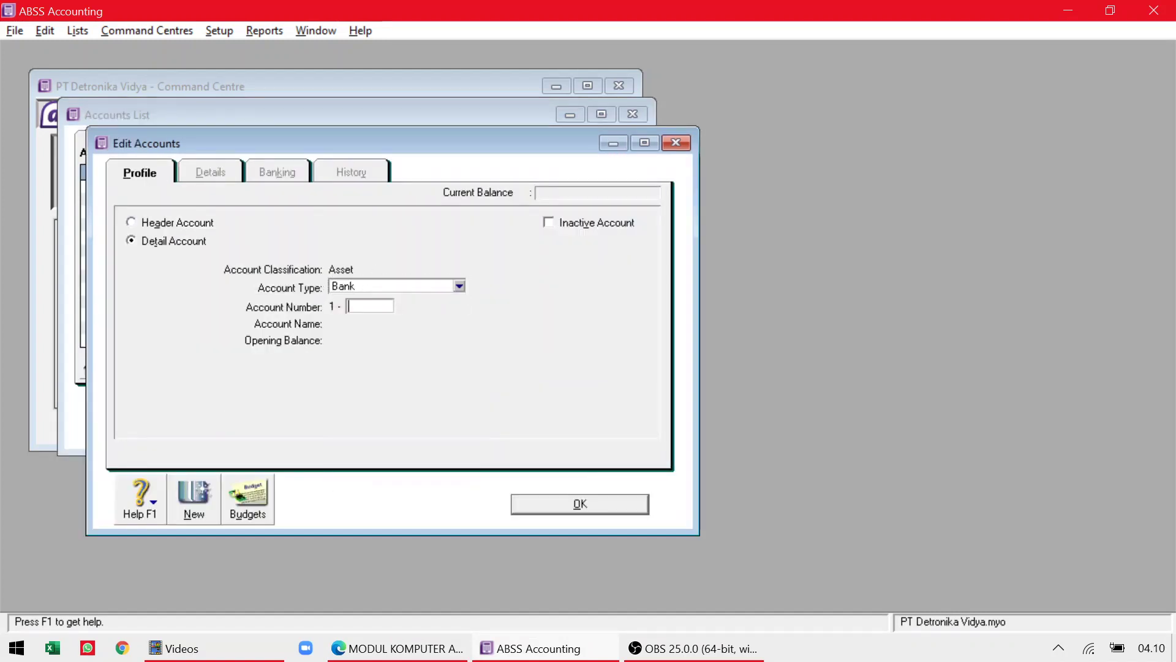
type("1")
type("101")
key("alt+Tab")
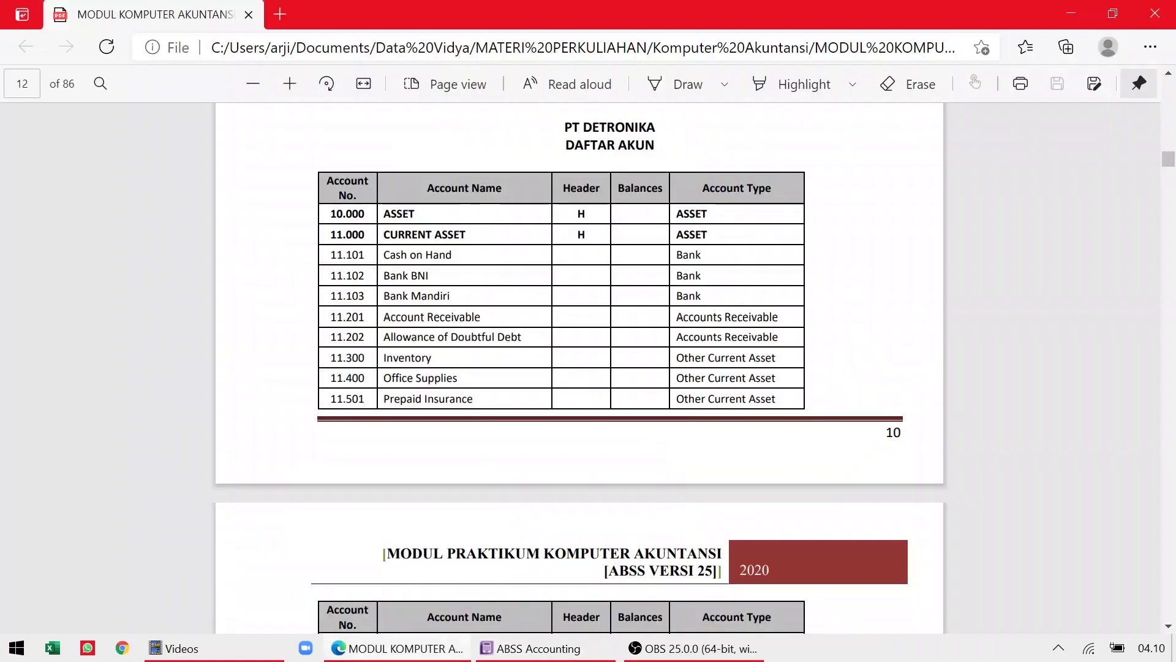
key("alt+Tab")
key("BackSpace")
key("BackSpace")
key("BackSpace")
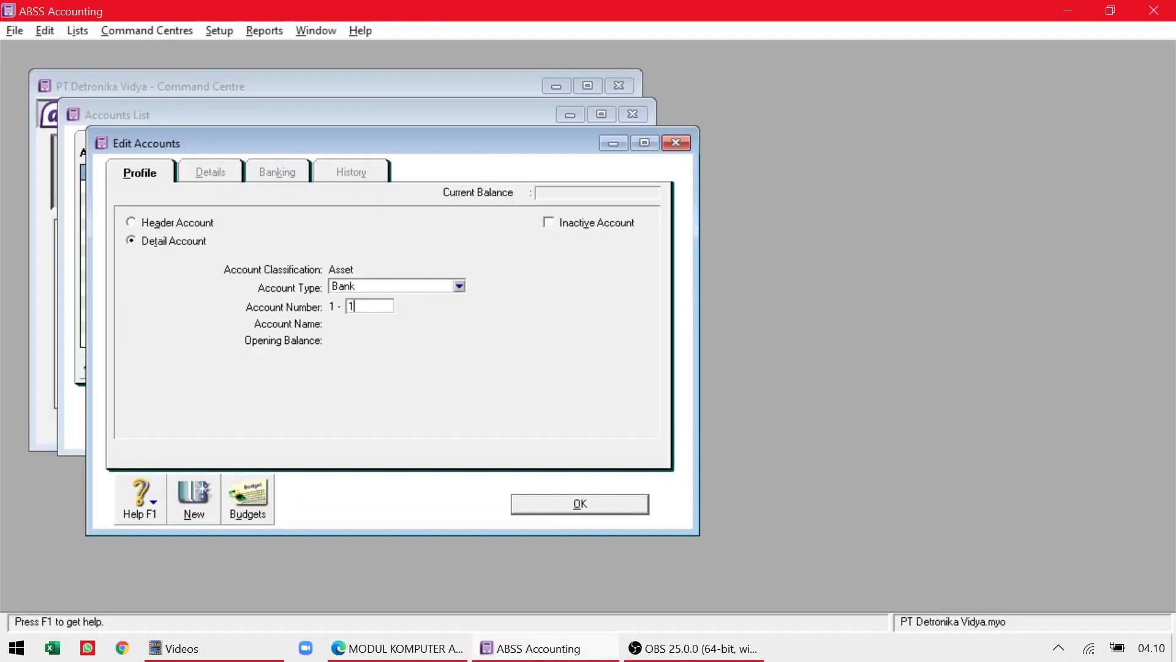
type("103")
key("Tab")
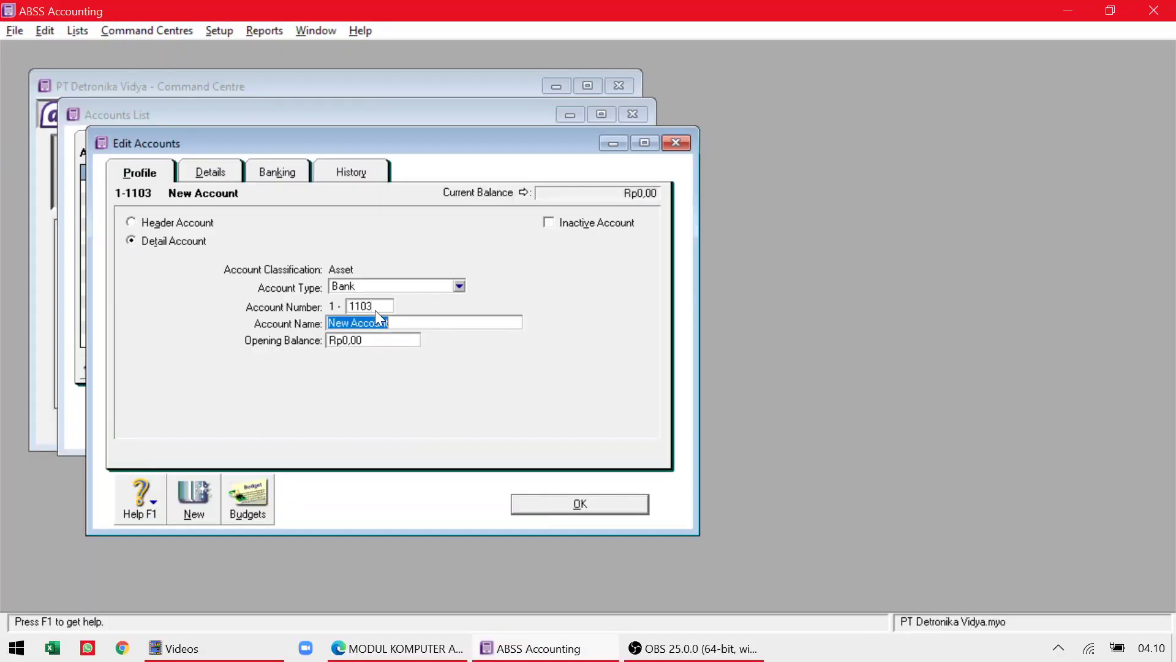
type("Bank Mandi")
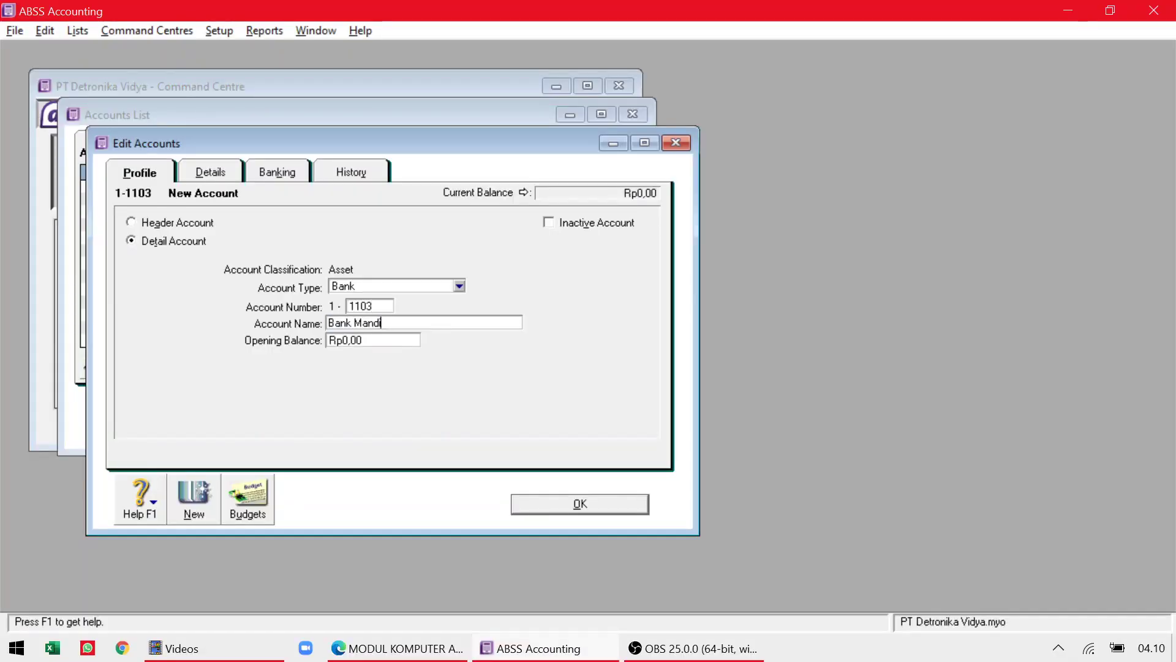
type("ri")
left_click(555, 509)
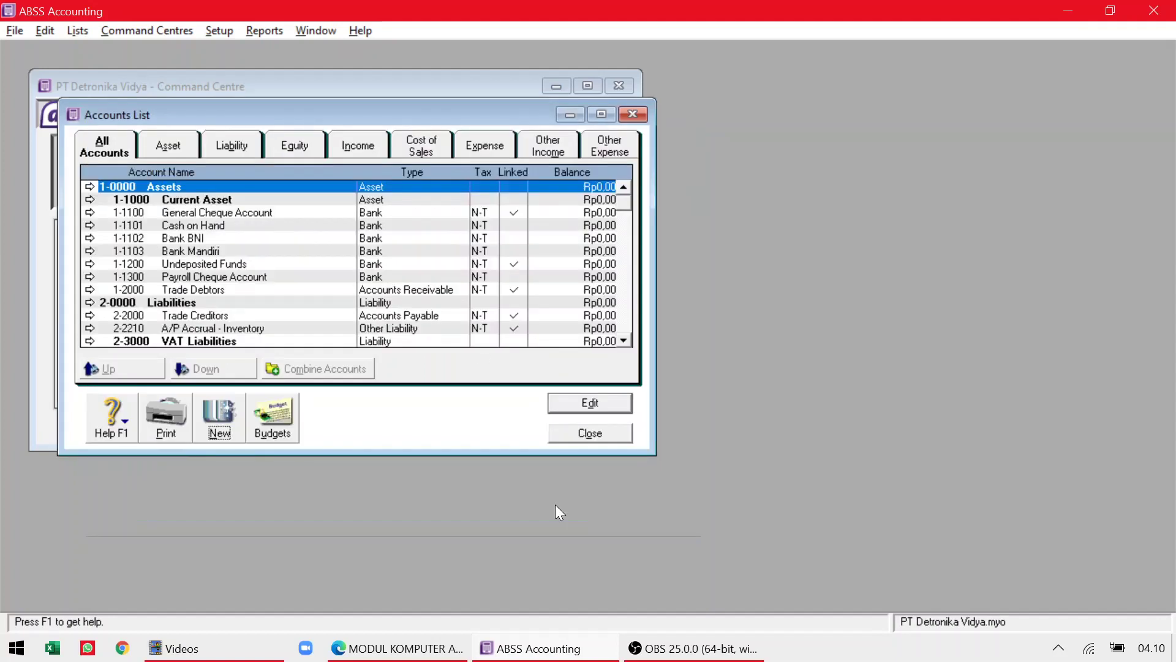
Start a new Accounts Receivable type account numbered 1201.
key("alt+Tab")
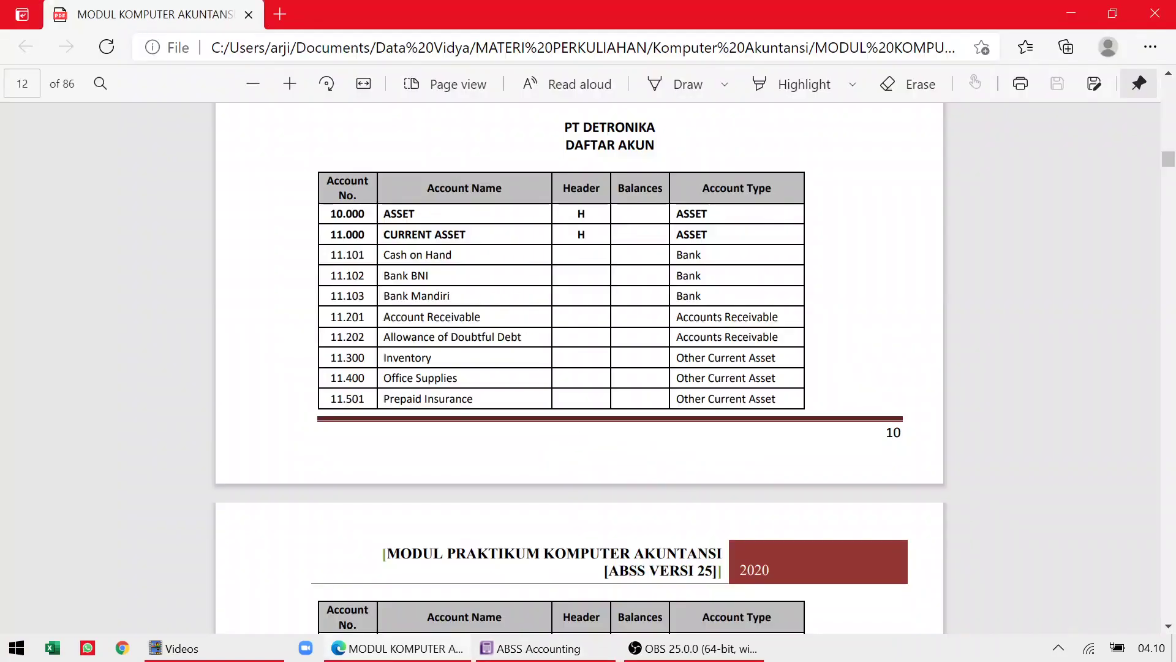
key("alt+Tab")
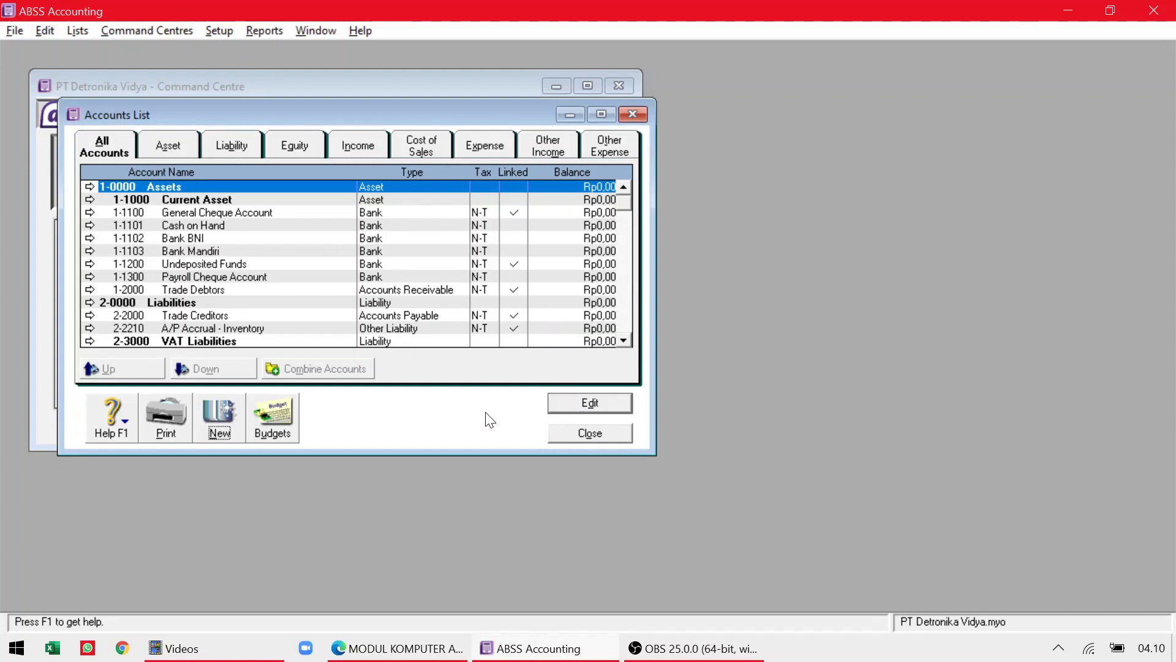
left_click(228, 417)
left_click(460, 286)
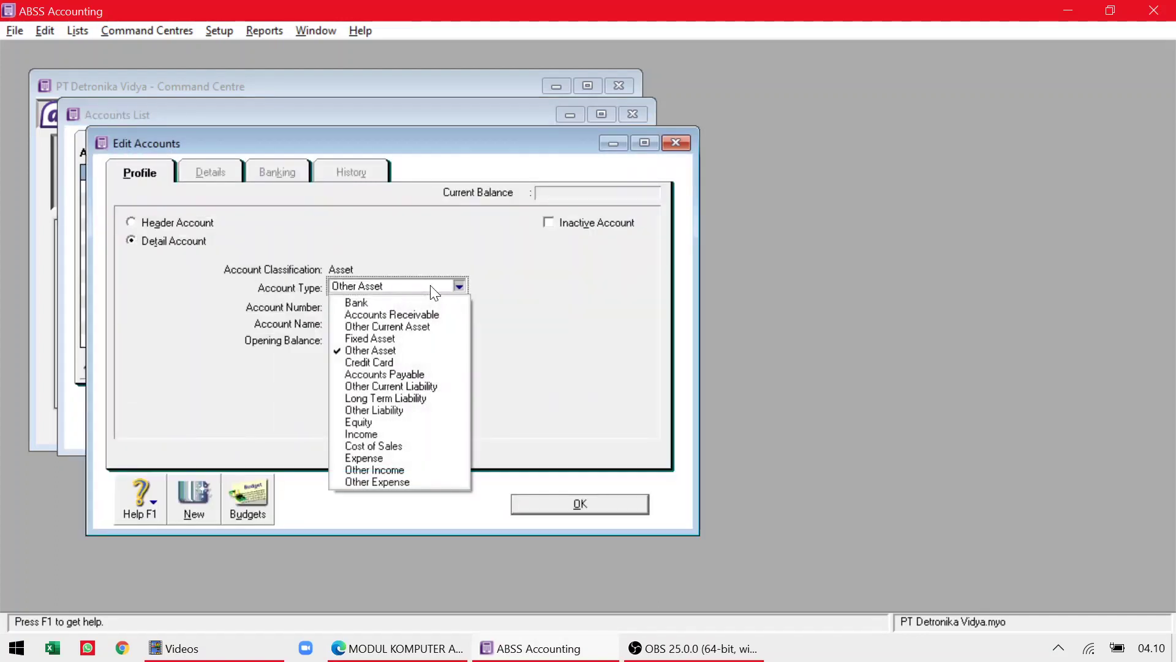
left_click(425, 314)
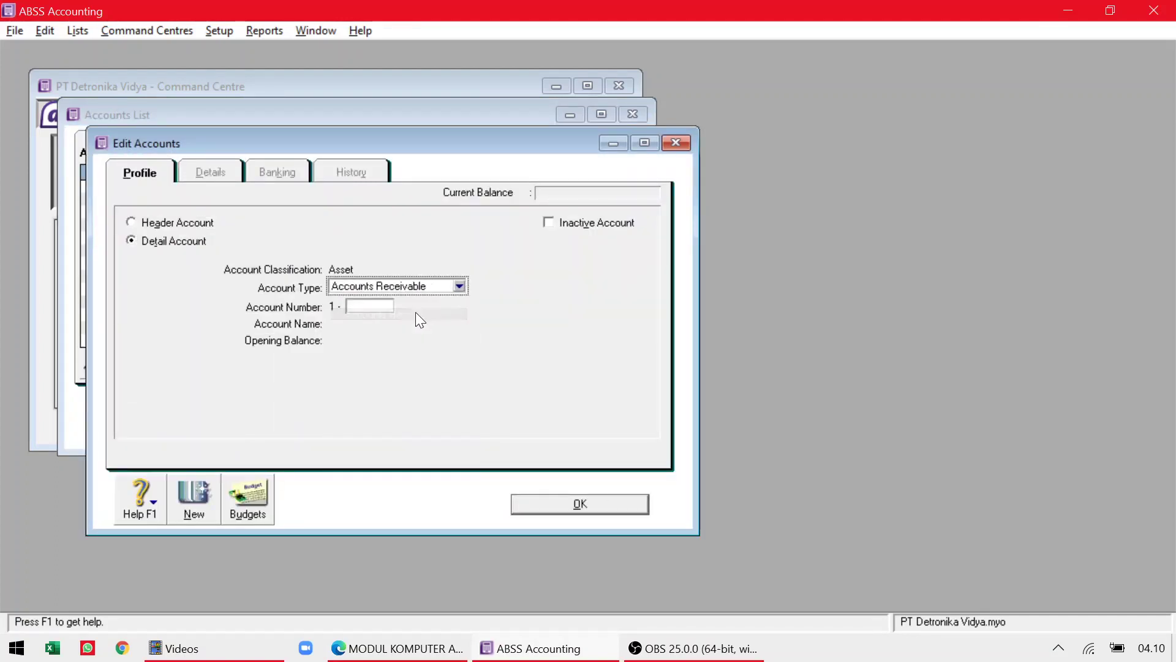
key("alt+Tab")
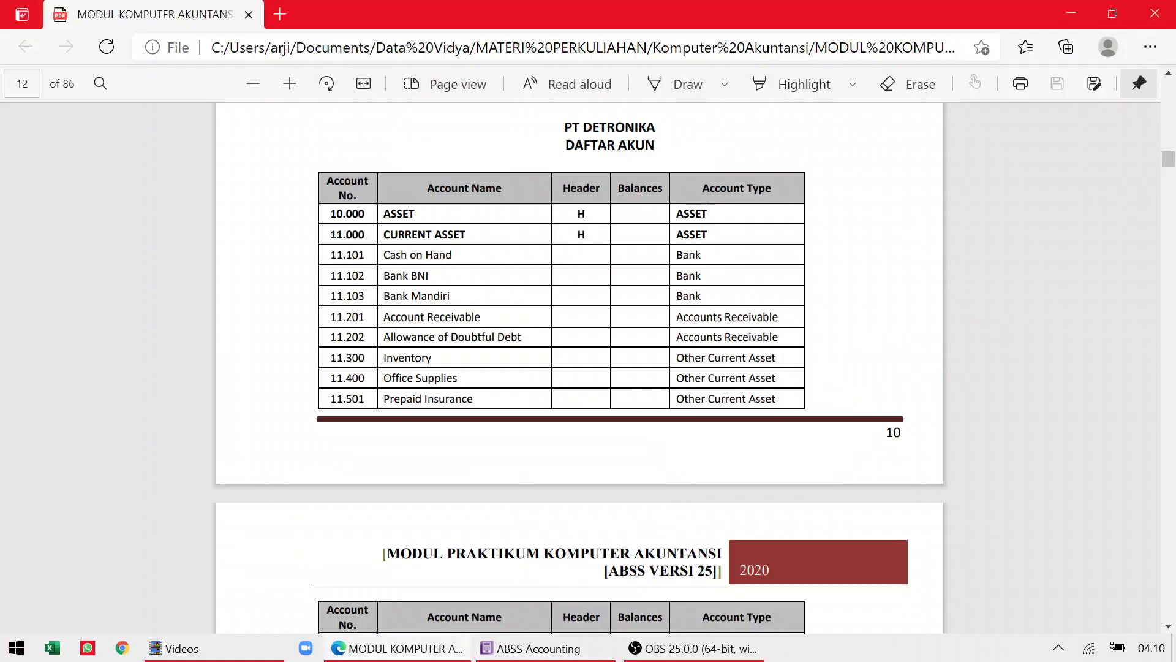
key("alt+Tab")
type("1201")
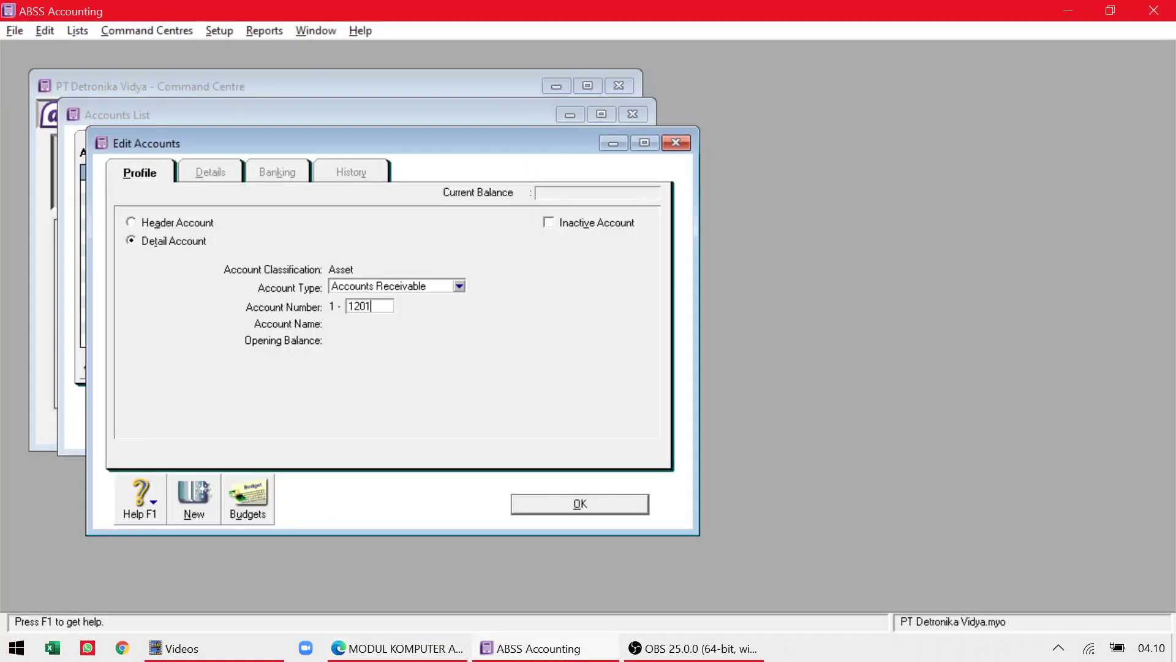
key("Tab")
Name it Account Receivable, correcting the spelling, and save it.
type("Account")
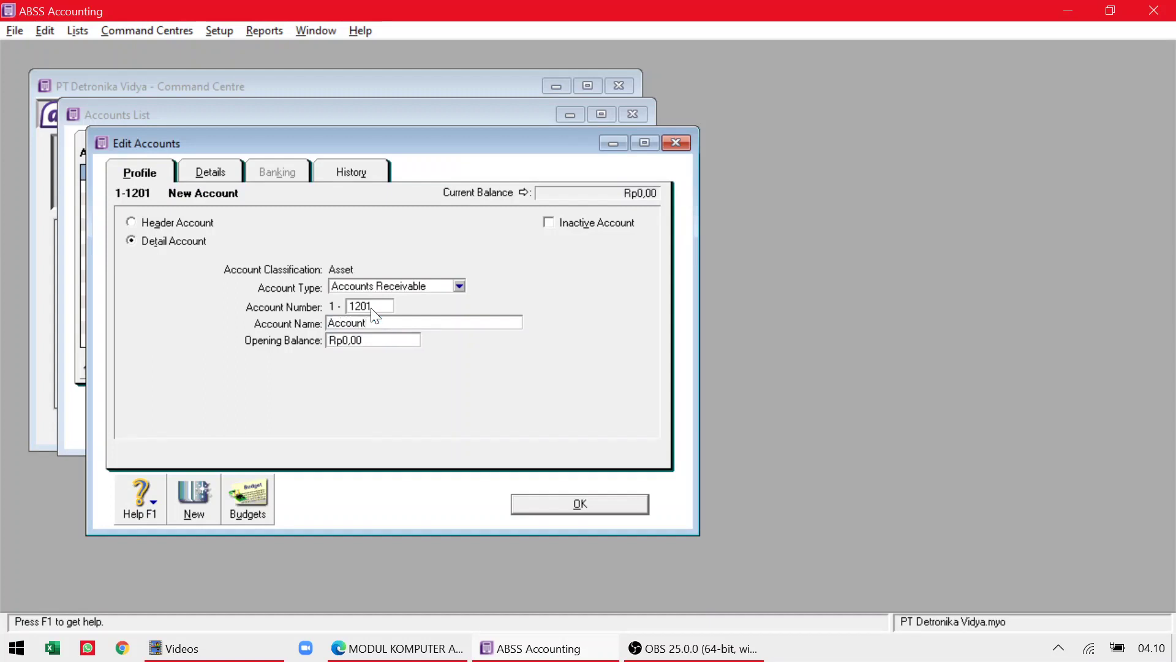
type(" Receivable")
key("alt+Tab")
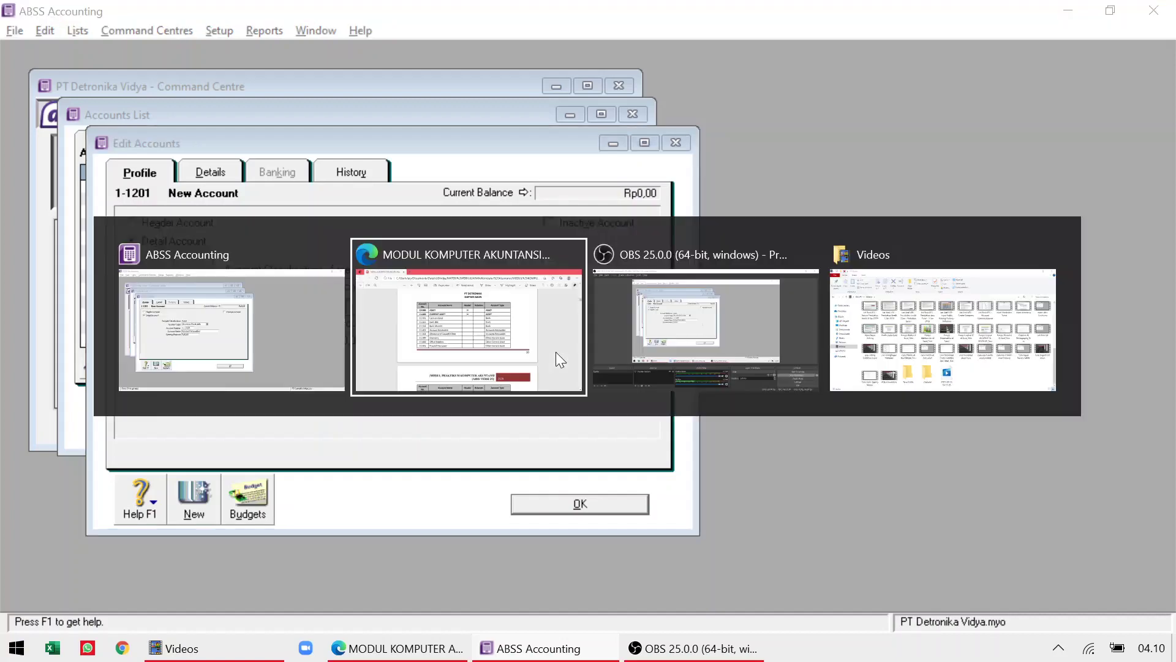
key("alt+Tab")
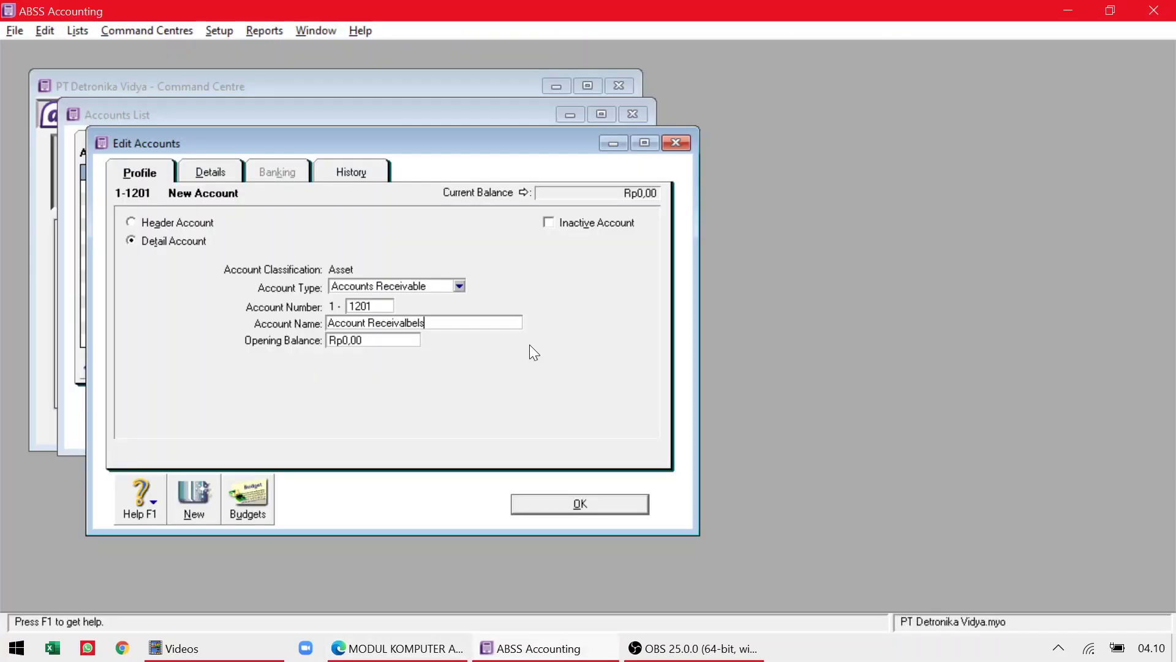
key("BackSpace")
key("BackSpace")
key("BackSpace")
type("ble")
left_click(583, 502)
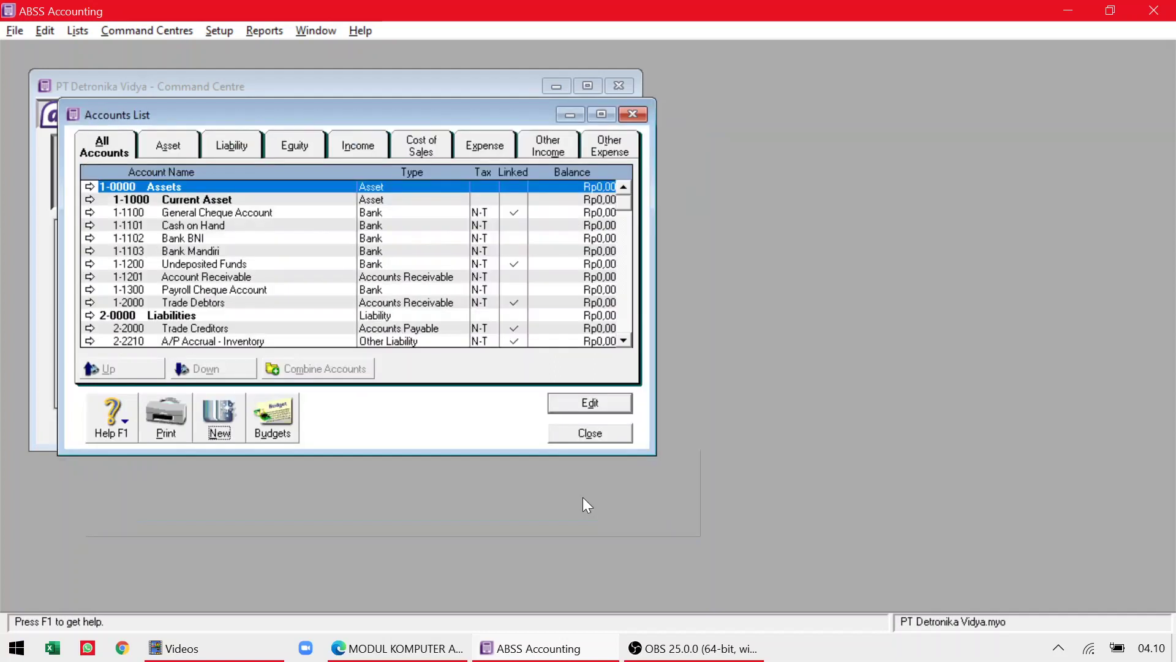
Scroll the PDF to page 13's Cost of Goods Sold and expense accounts, then return to ABSS.
key("alt+Tab")
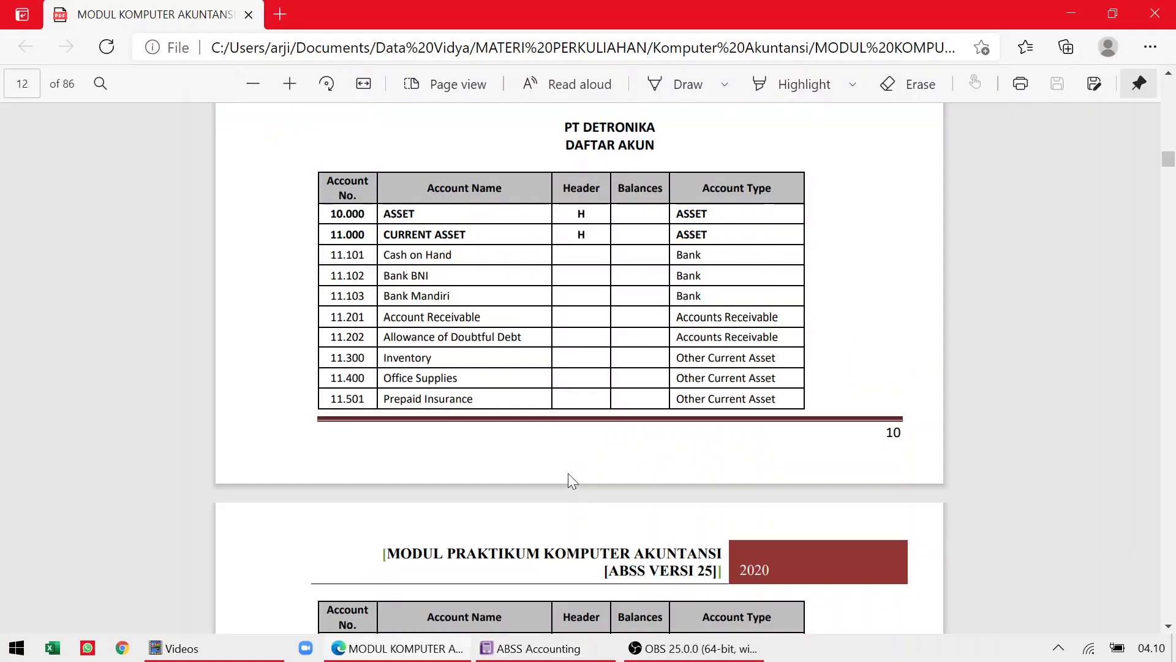
scroll(569, 386, "down", 5)
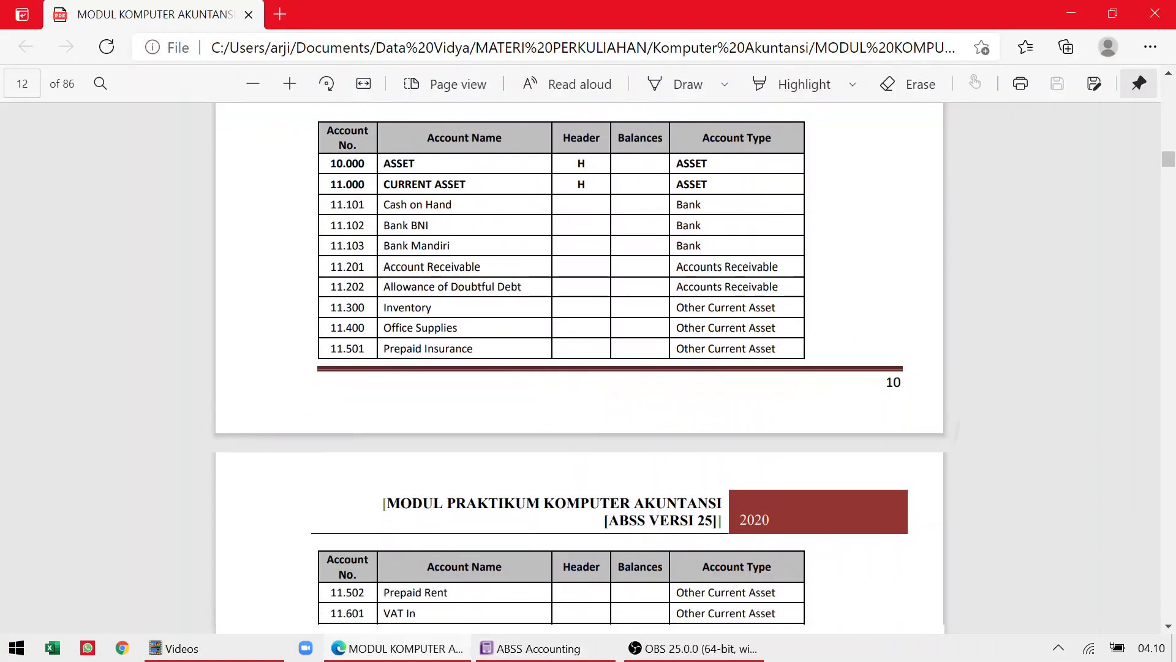
scroll(569, 368, "down", 6)
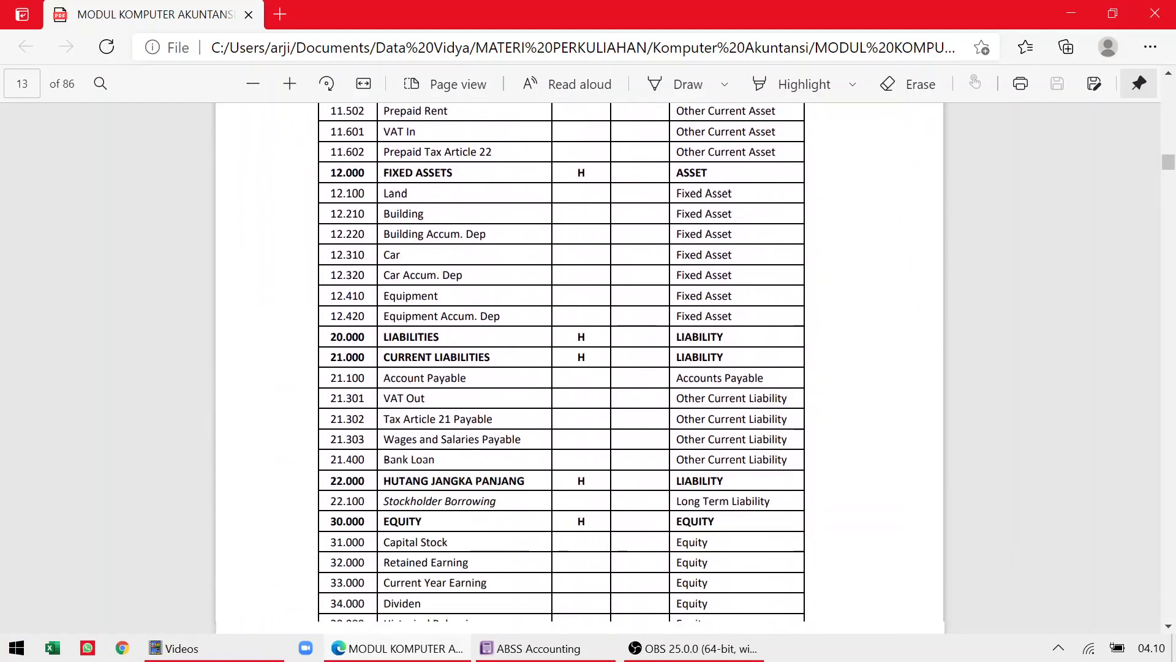
scroll(583, 375, "down", 3)
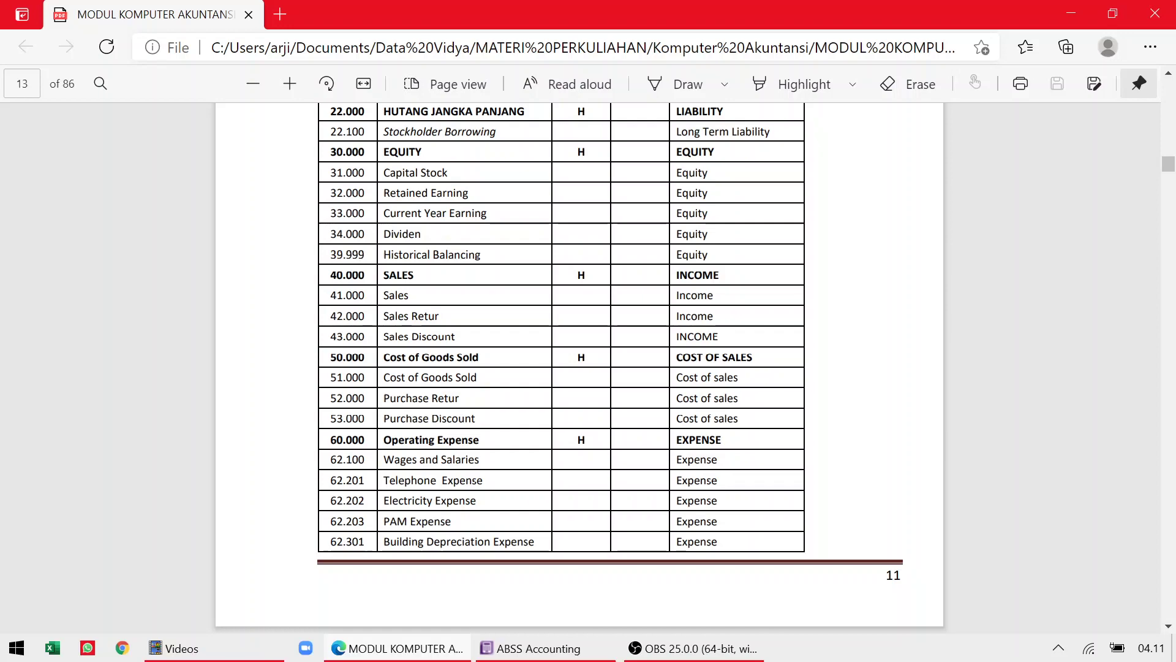
key("alt+Tab")
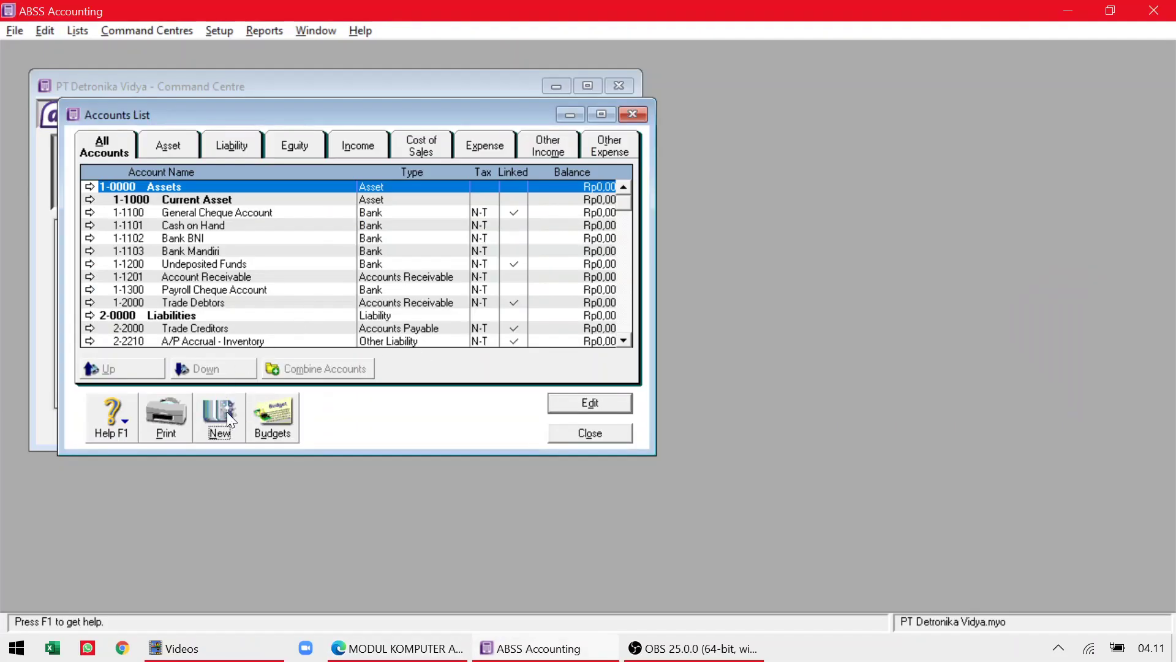
Start a new Cost of Sales account, then discard it unsaved.
left_click(228, 413)
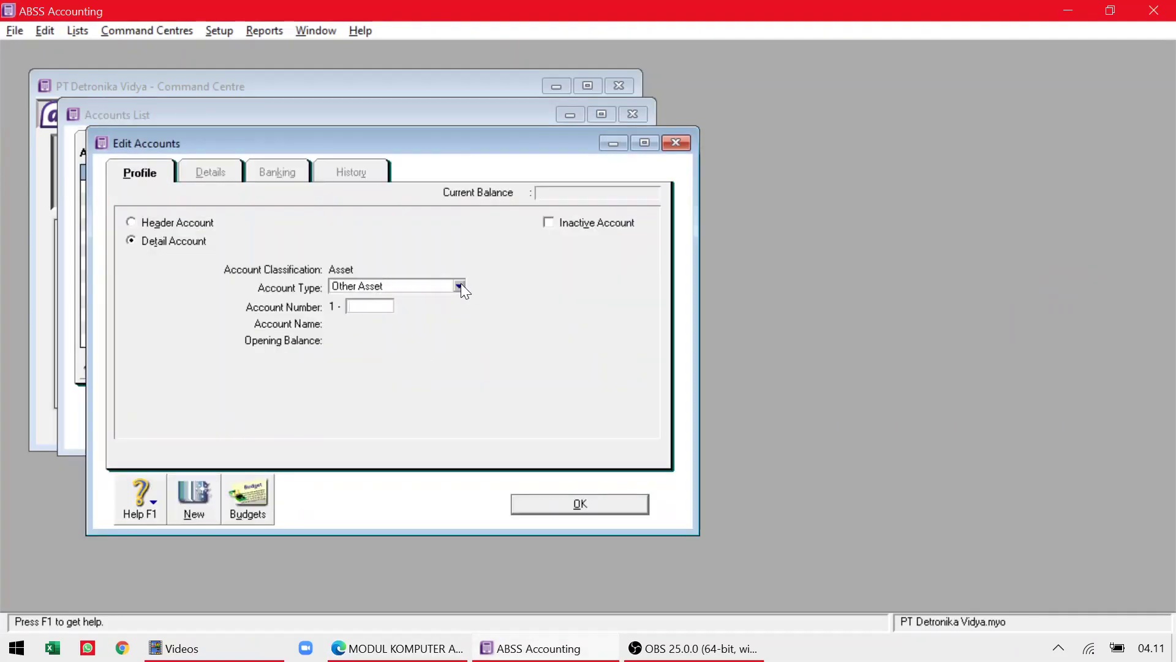
key("alt+Tab")
key("alt+Tab")
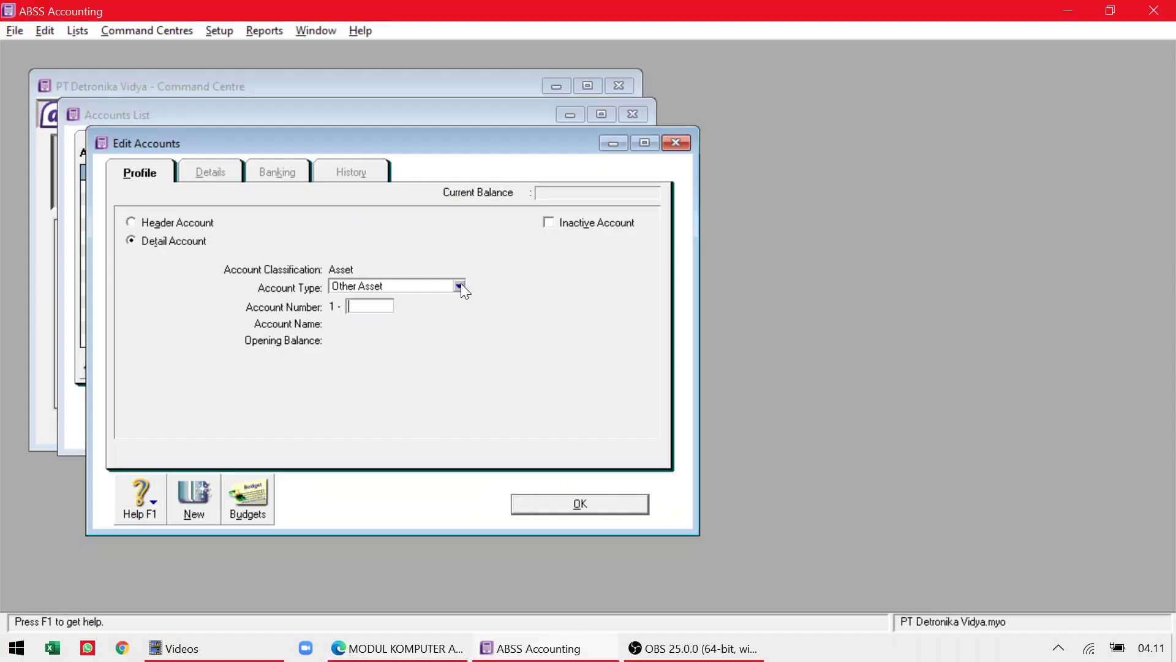
left_click(459, 287)
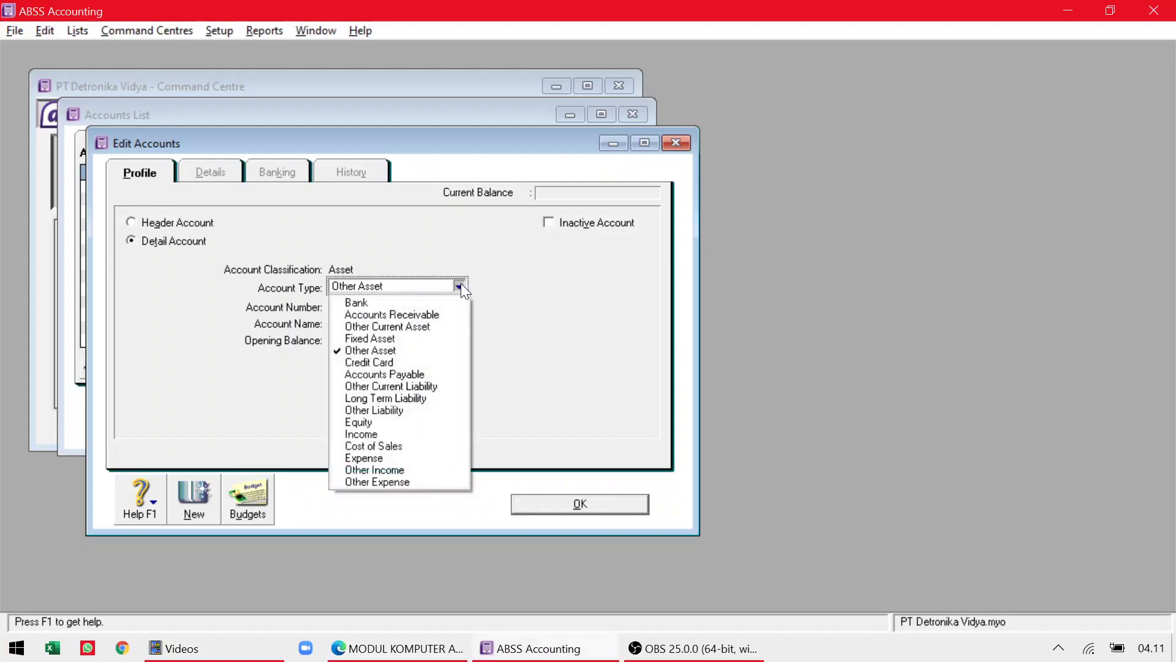
left_click(408, 450)
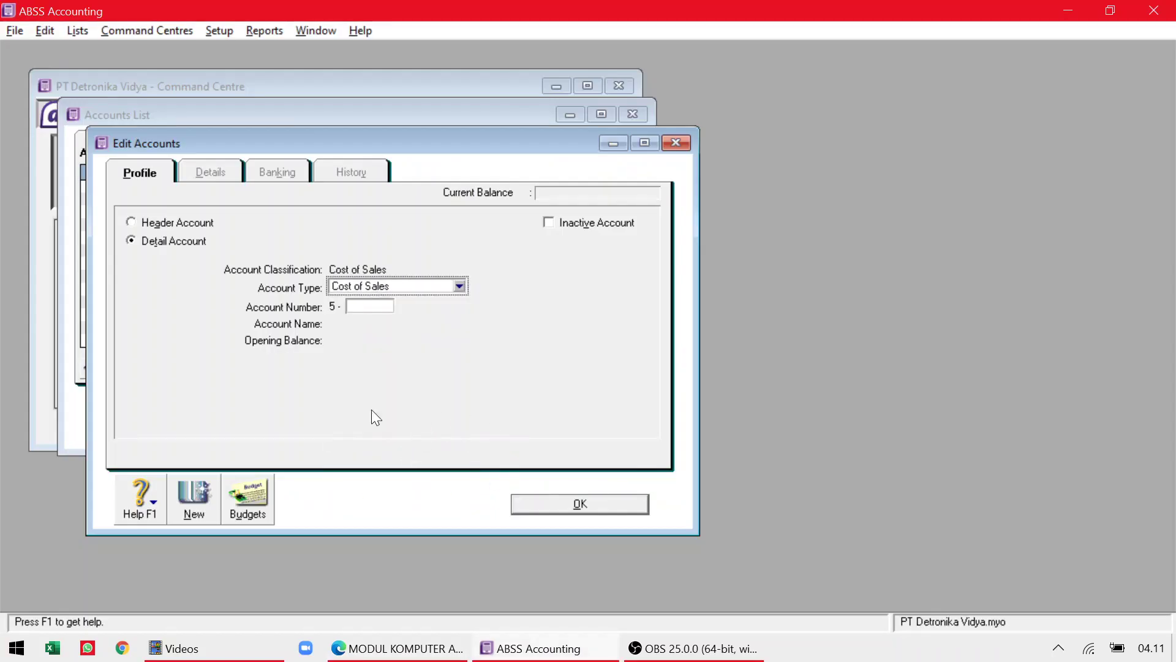
left_click(679, 145)
left_click_drag(627, 342, 627, 342)
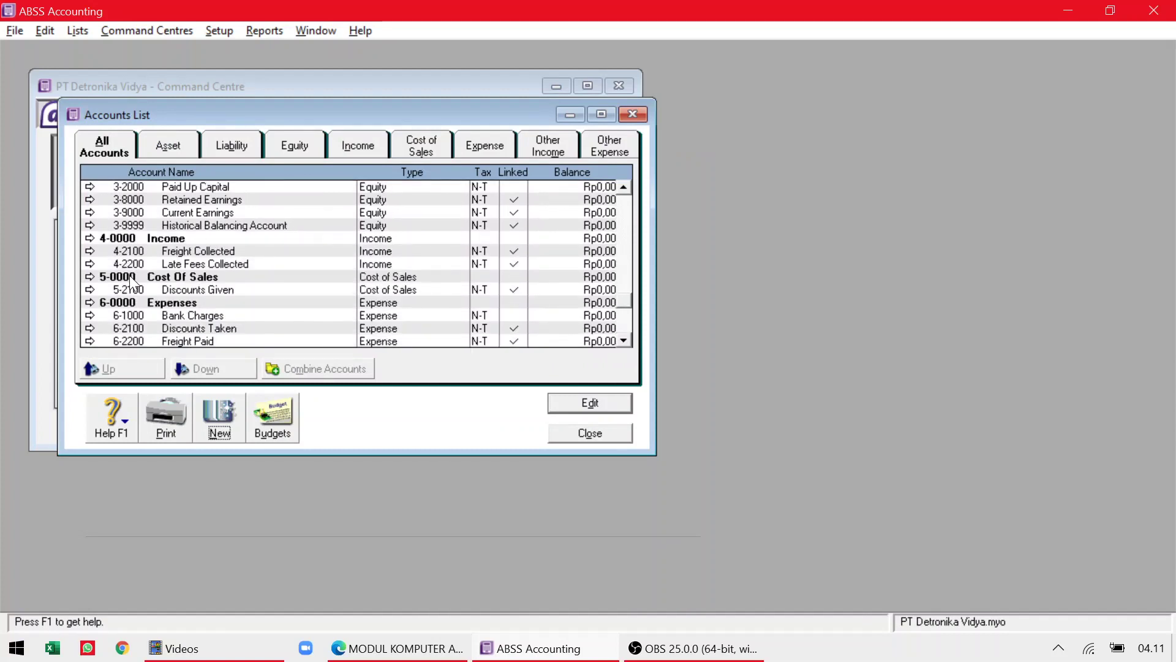
Filter the list to Cost of Sales accounts and review header 5-0000 Cost Of Sales without changes.
left_click(419, 146)
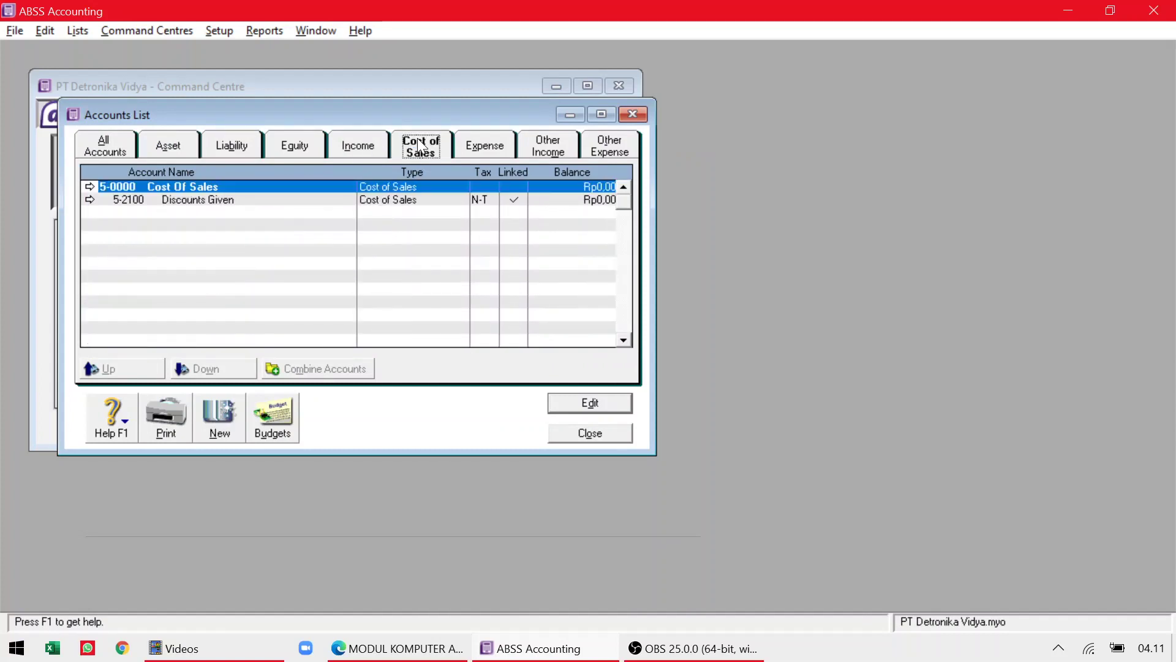
left_click(109, 147)
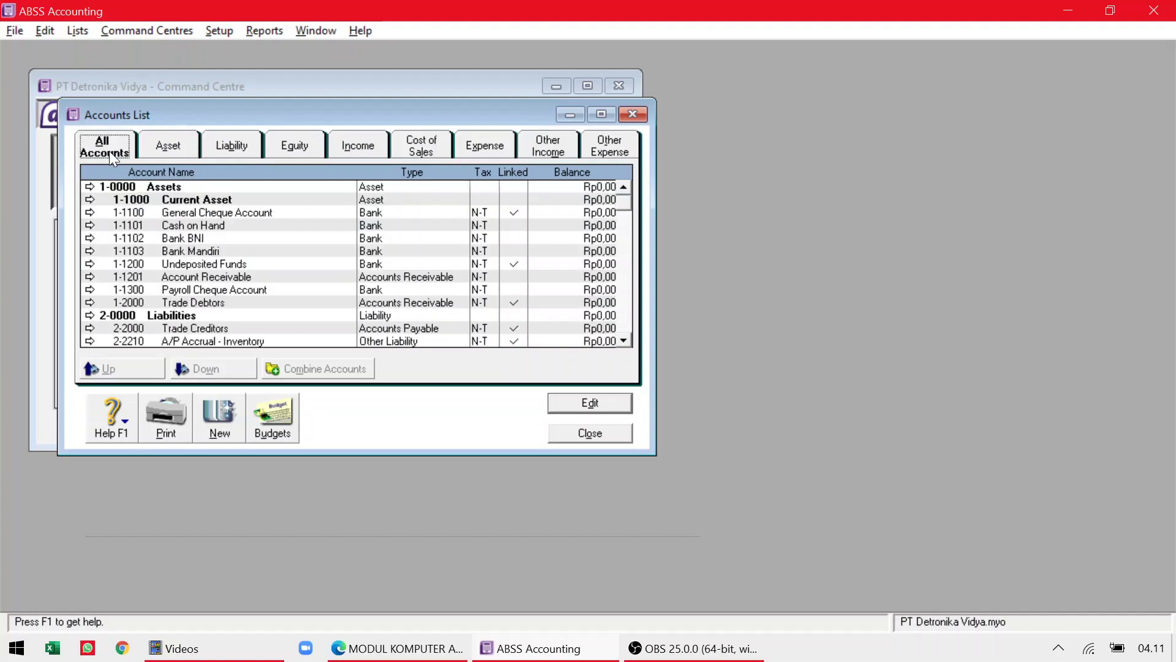
left_click(423, 153)
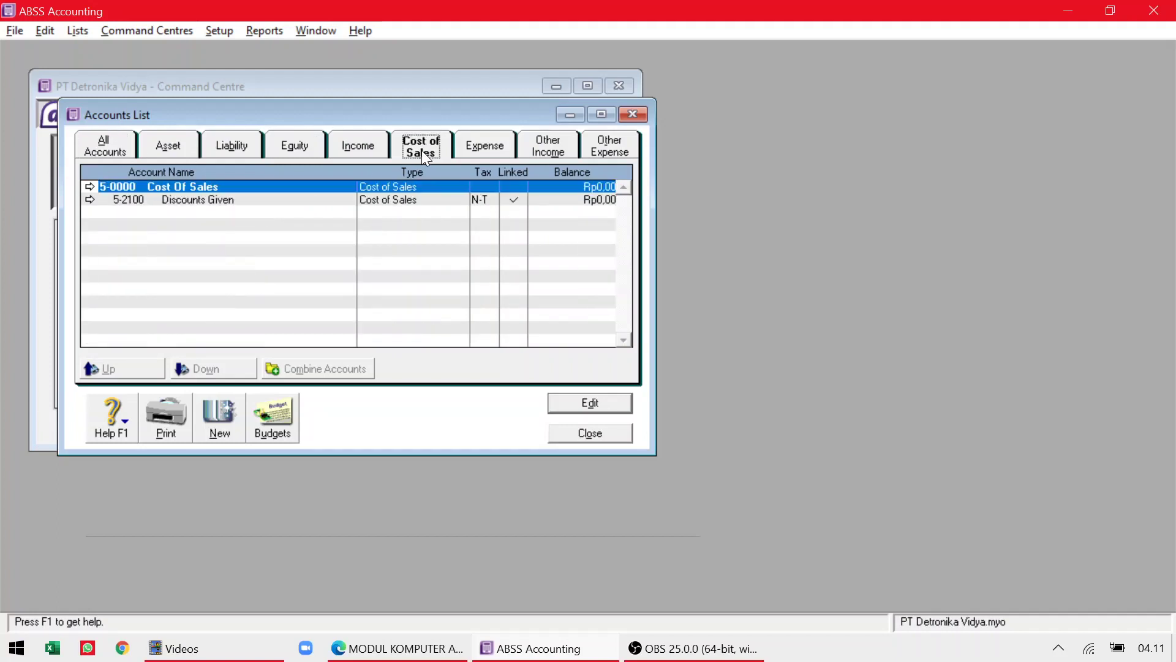
key("alt+Tab")
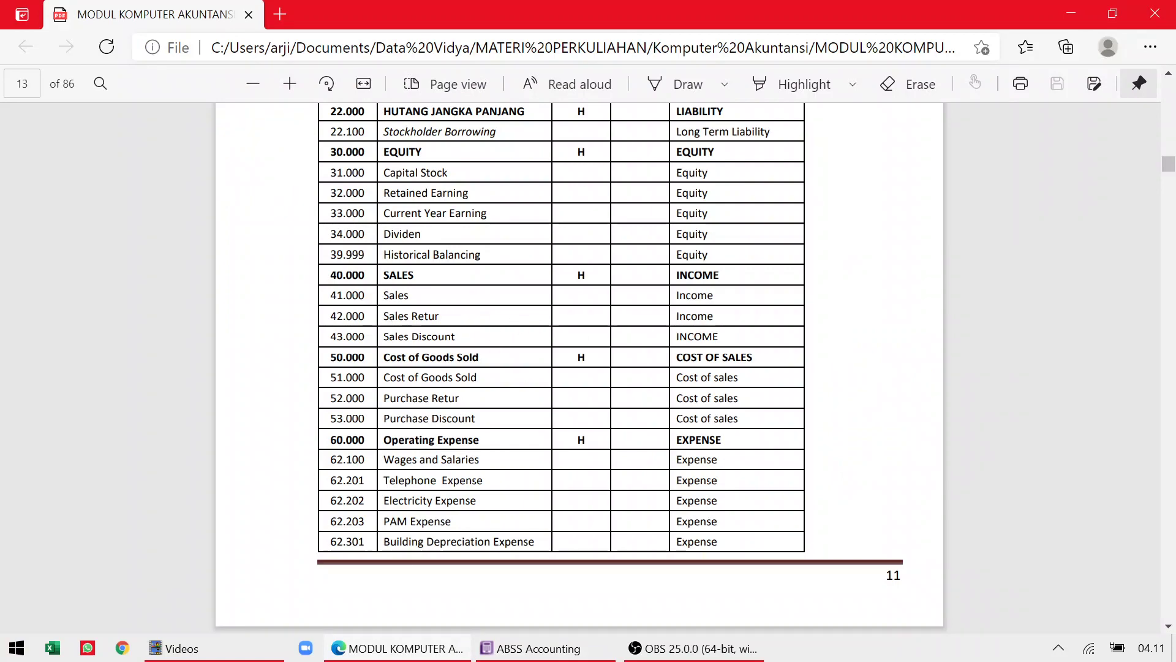
key("alt+Tab")
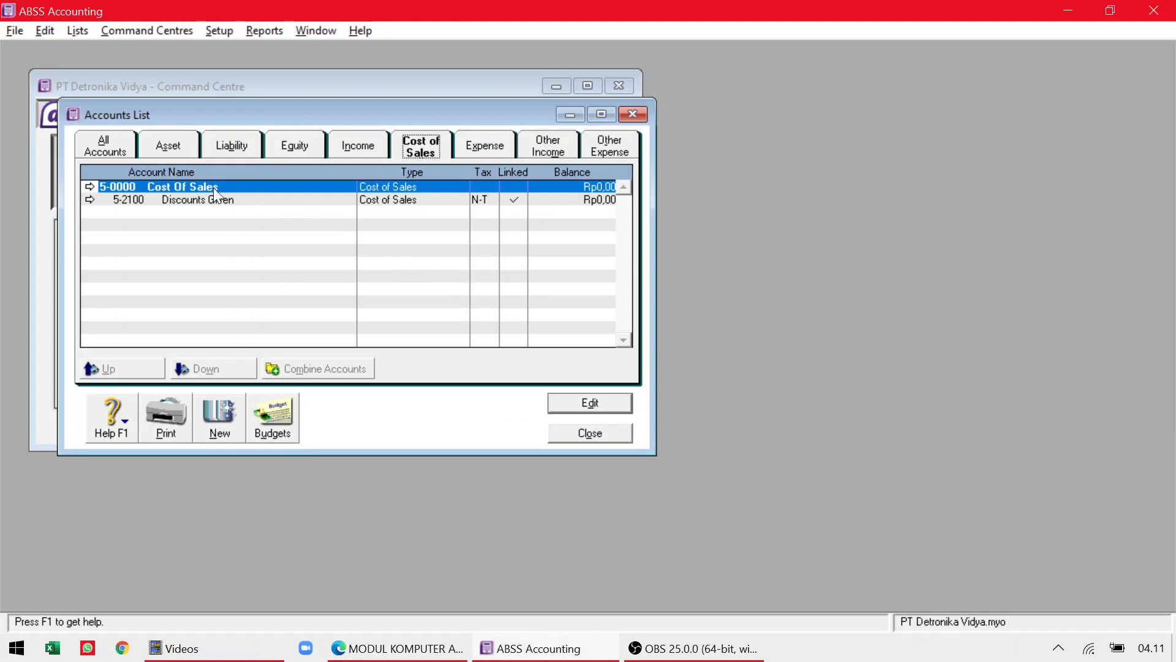
double_click(212, 188)
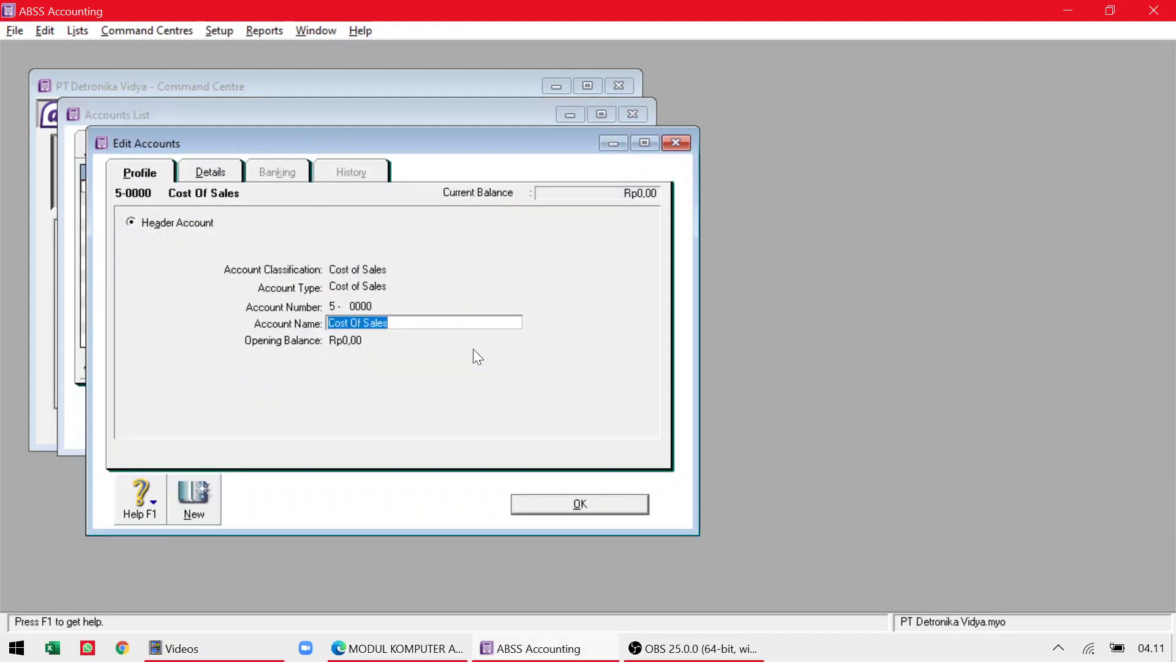
left_click(571, 505)
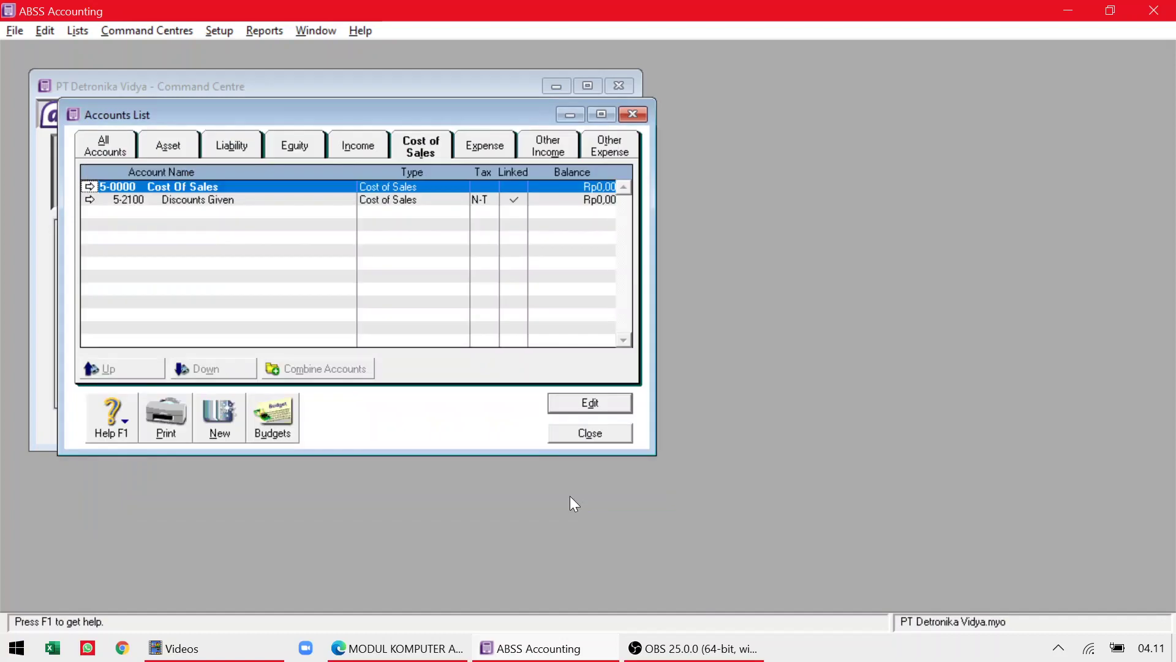
Rename header account 5-0000 from 'Cost Of Sales' to 'Cost Of Goods Sold' and save it.
double_click(162, 185)
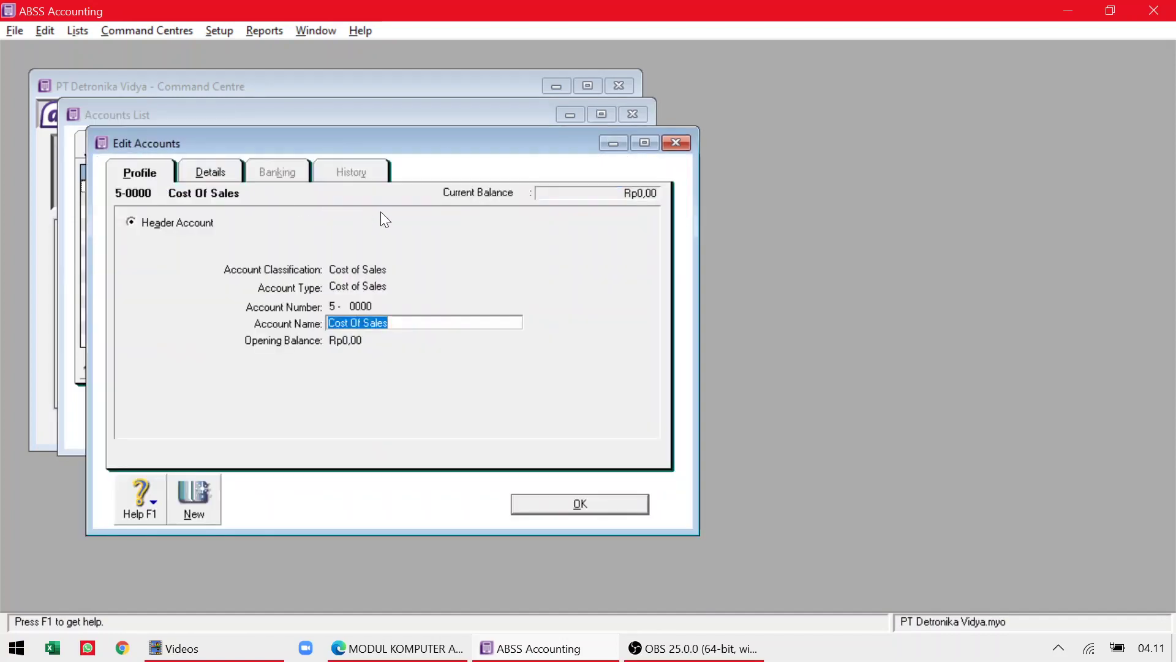
key("alt+Tab")
key("alt+Tab")
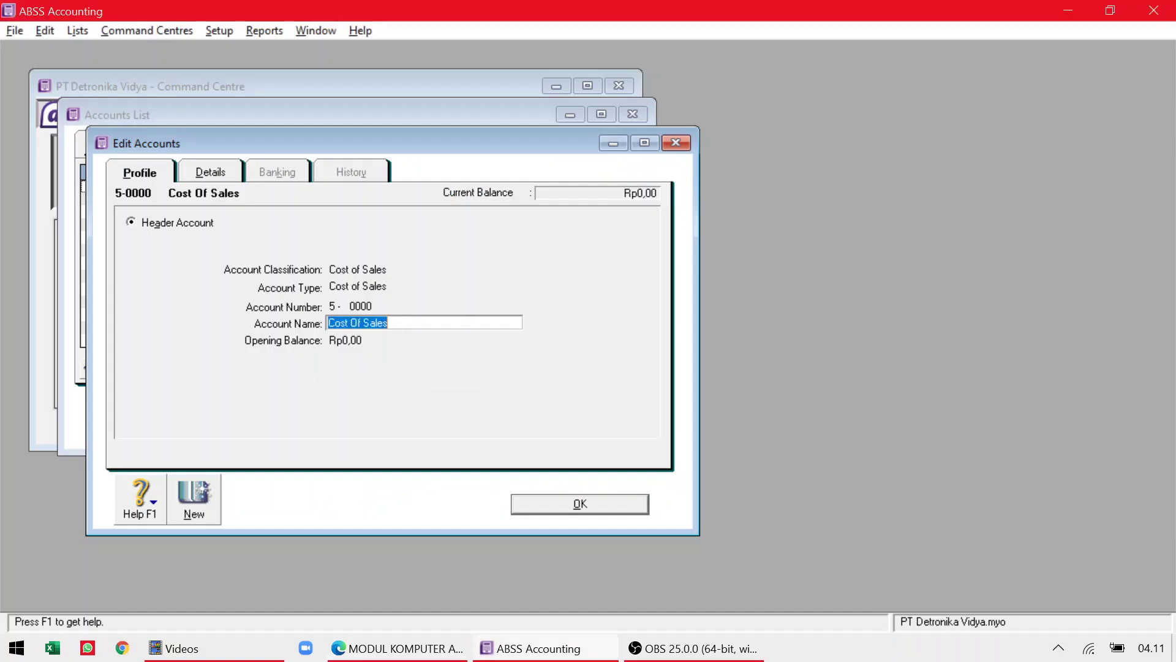
key("End")
key("BackSpace")
key("BackSpace")
key("BackSpace")
key("BackSpace")
key("BackSpace")
type("Goods")
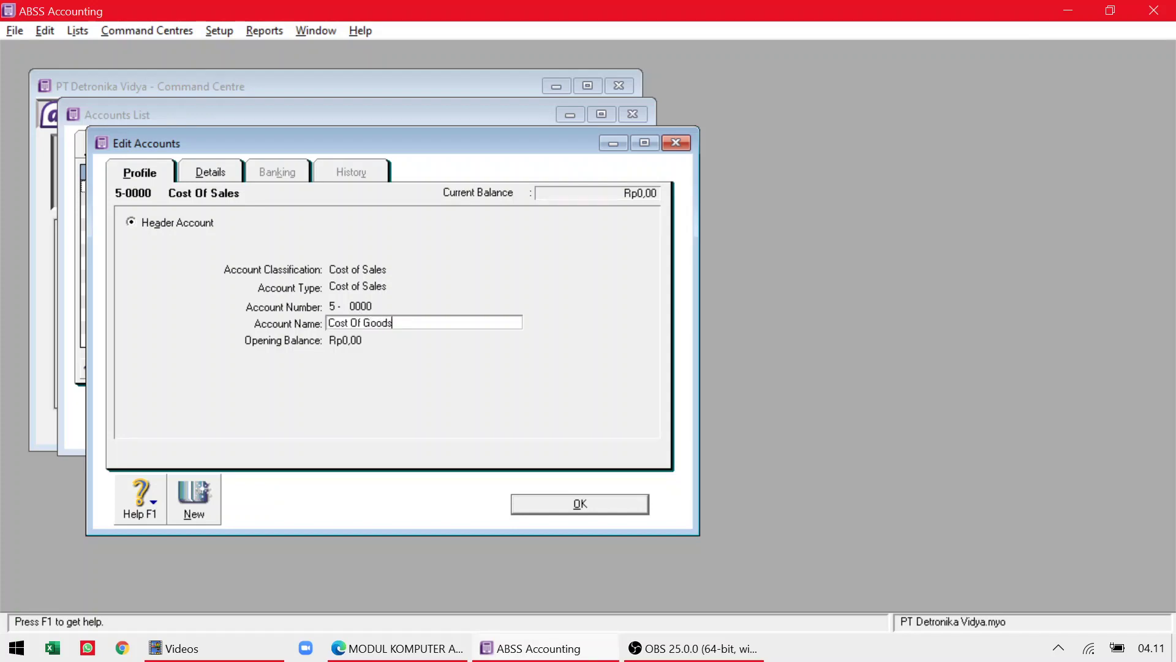
type(" Sold")
key("alt+Tab")
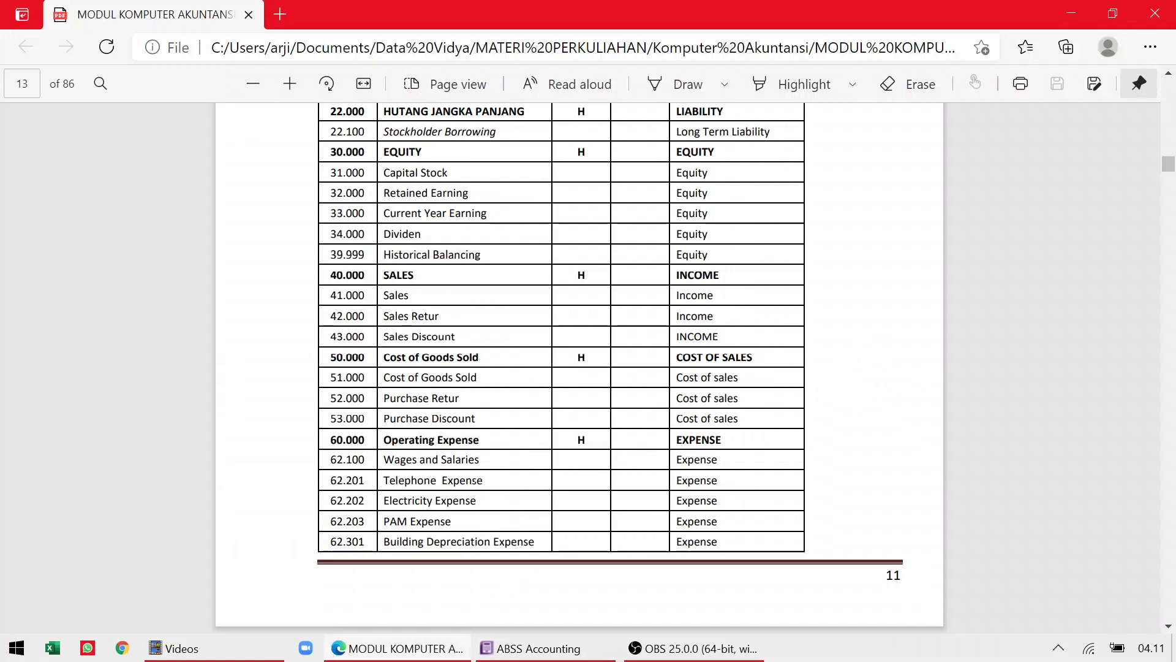
key("alt+Tab")
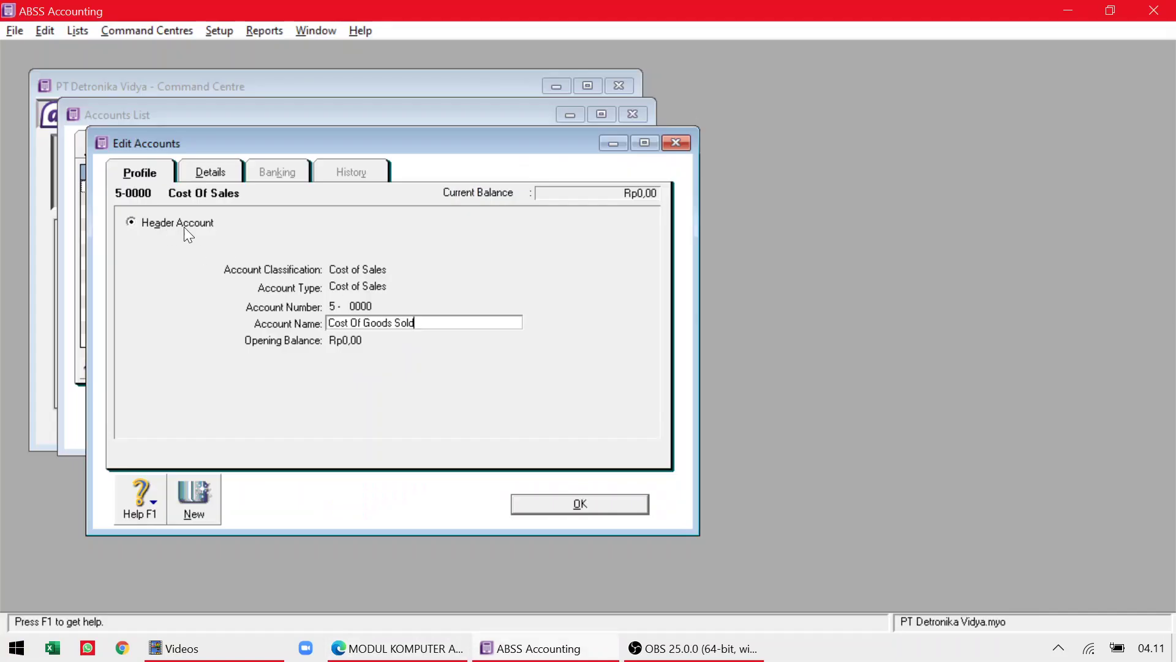
left_click(576, 503)
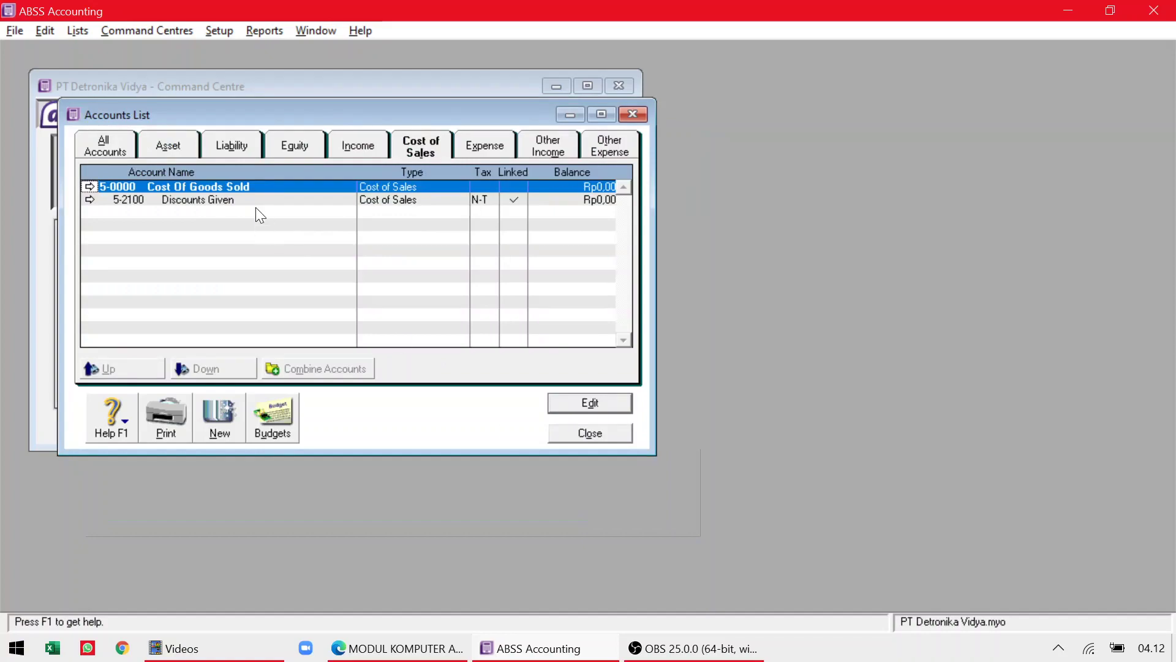
key("alt+Tab")
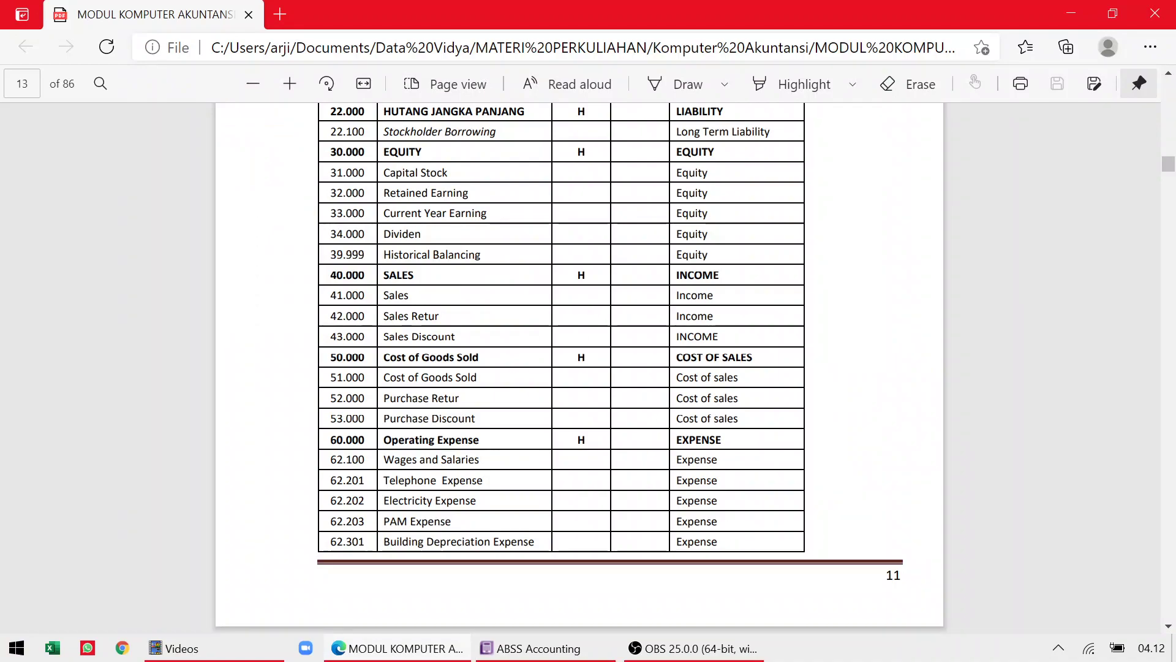
key("alt+Tab")
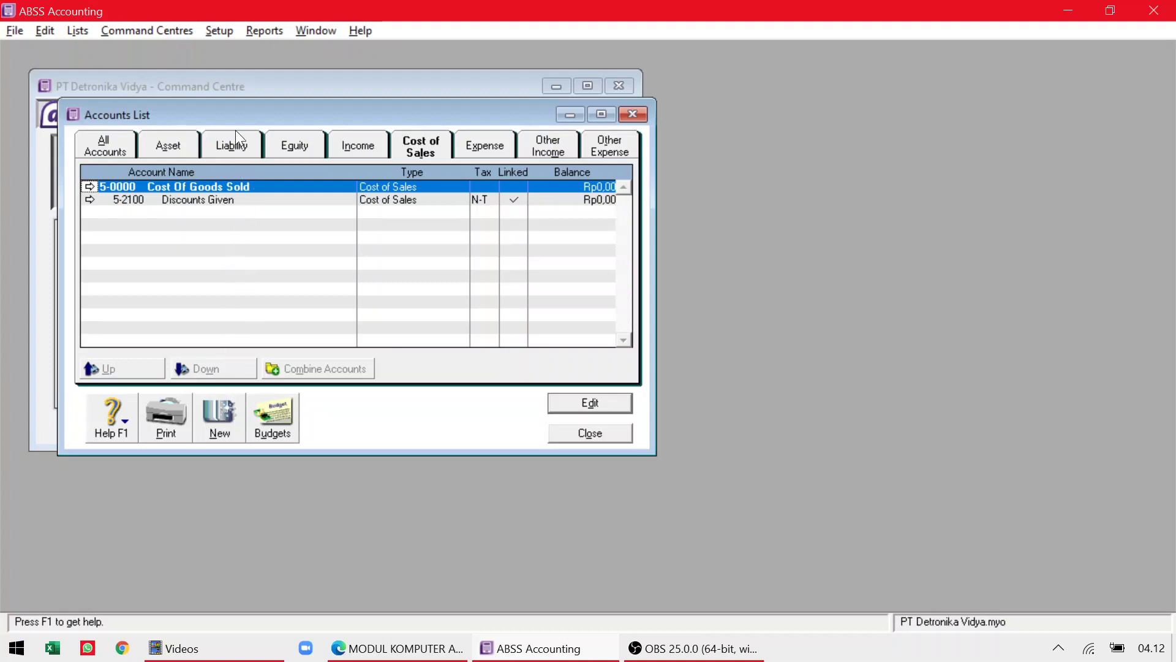
Show the Cost of Sales accounts and begin a new account numbered 5-1000.
left_click(117, 144)
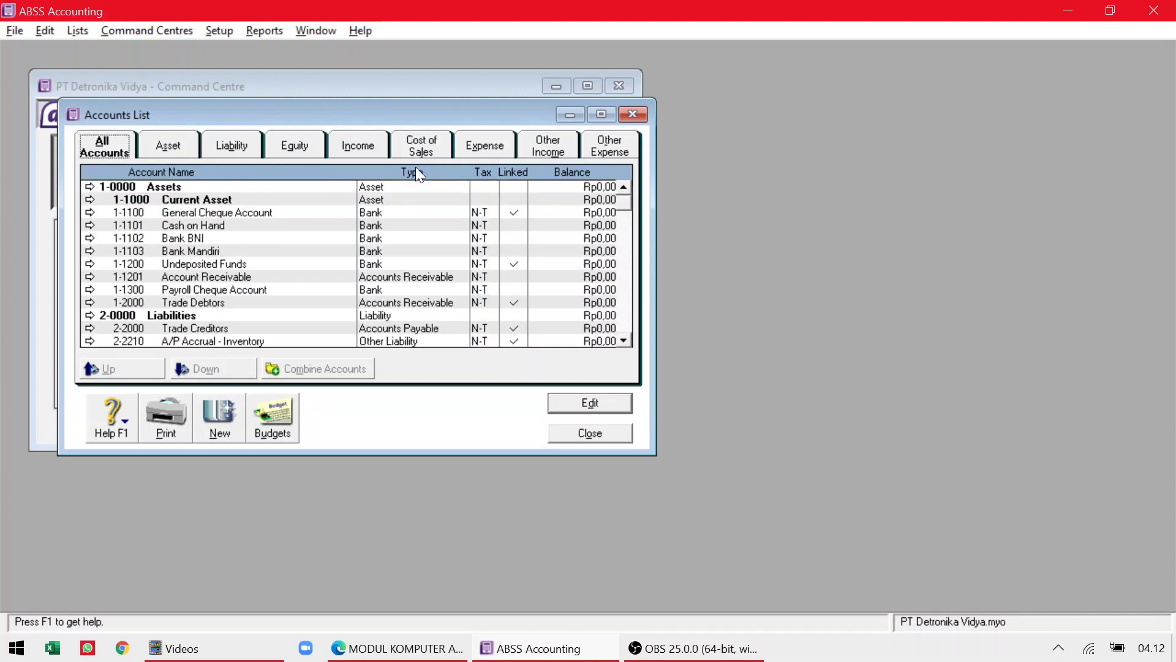
left_click(429, 146)
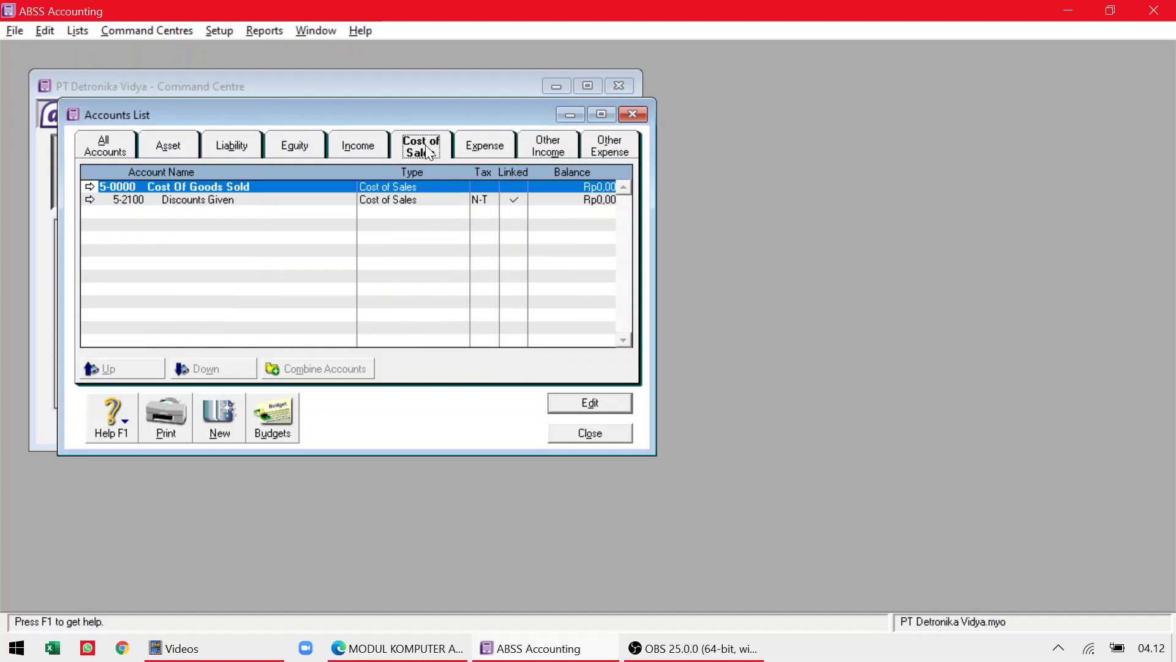
left_click(222, 413)
key("alt+Tab")
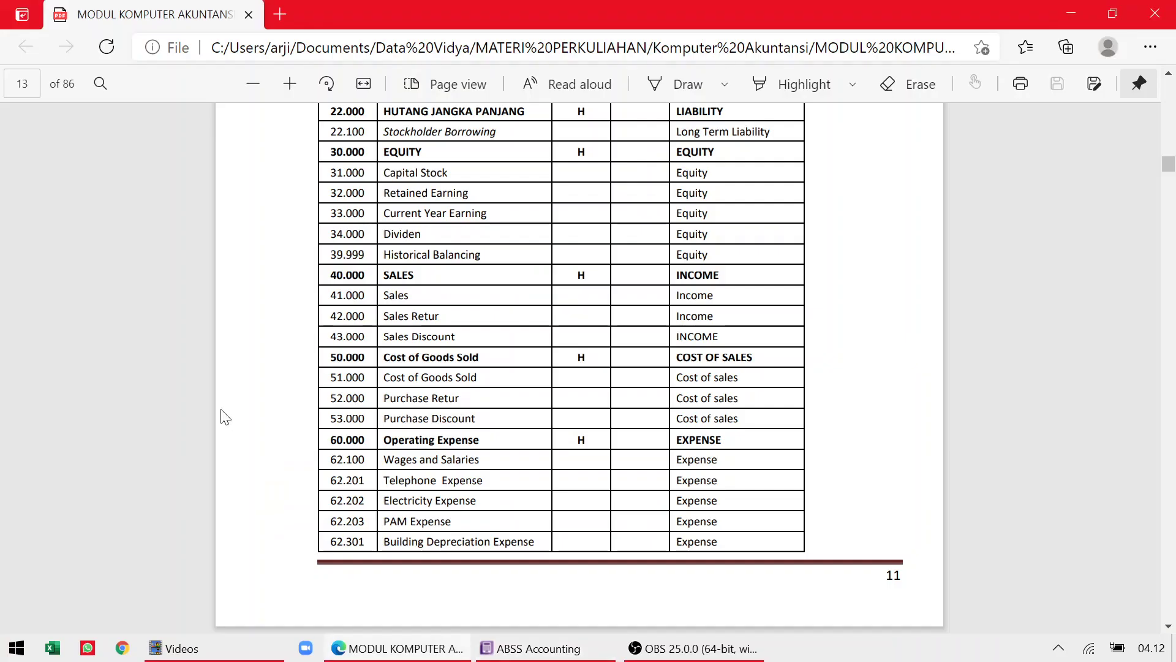
key("alt+Tab")
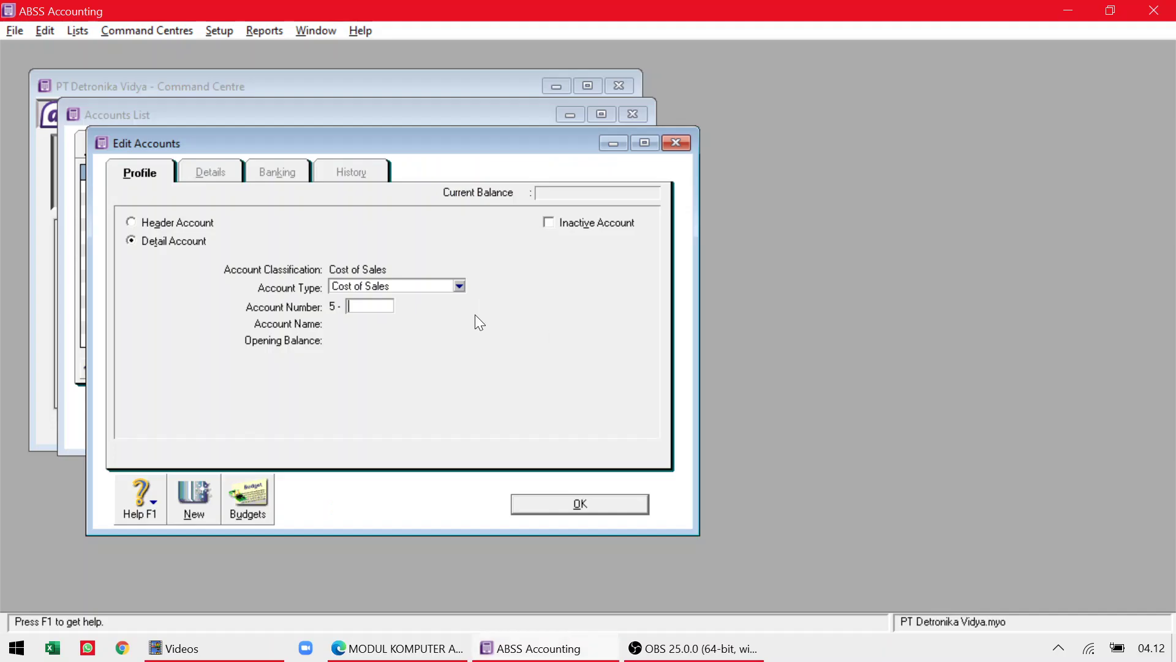
key("alt+Tab")
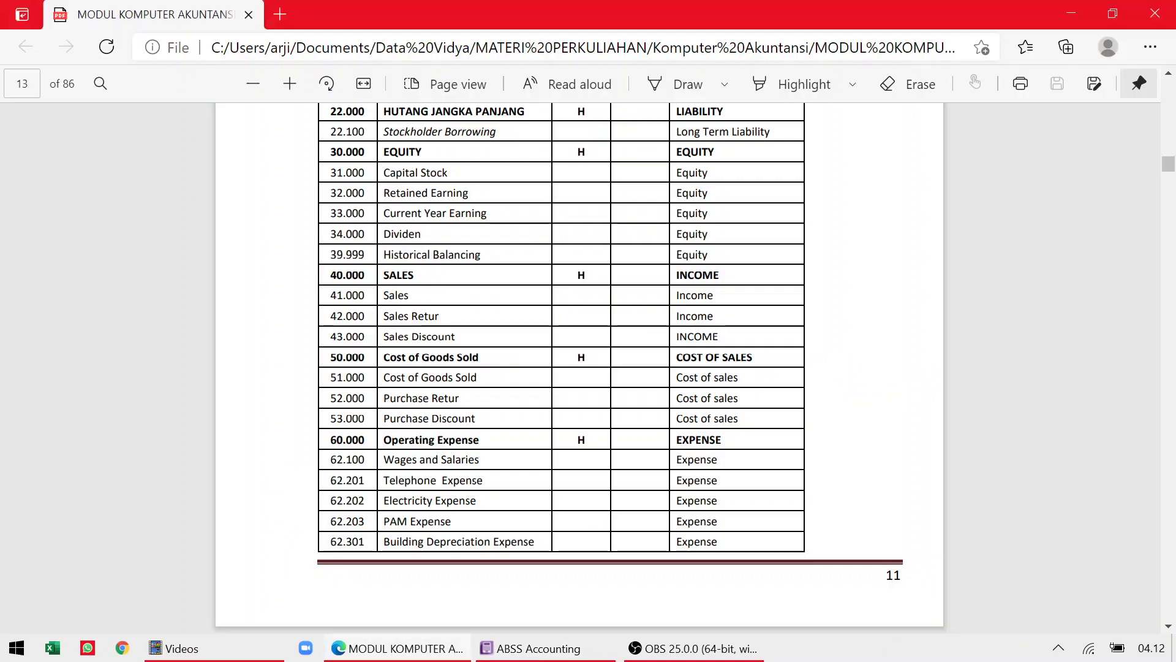
key("alt+Tab")
type("1000")
key("Tab")
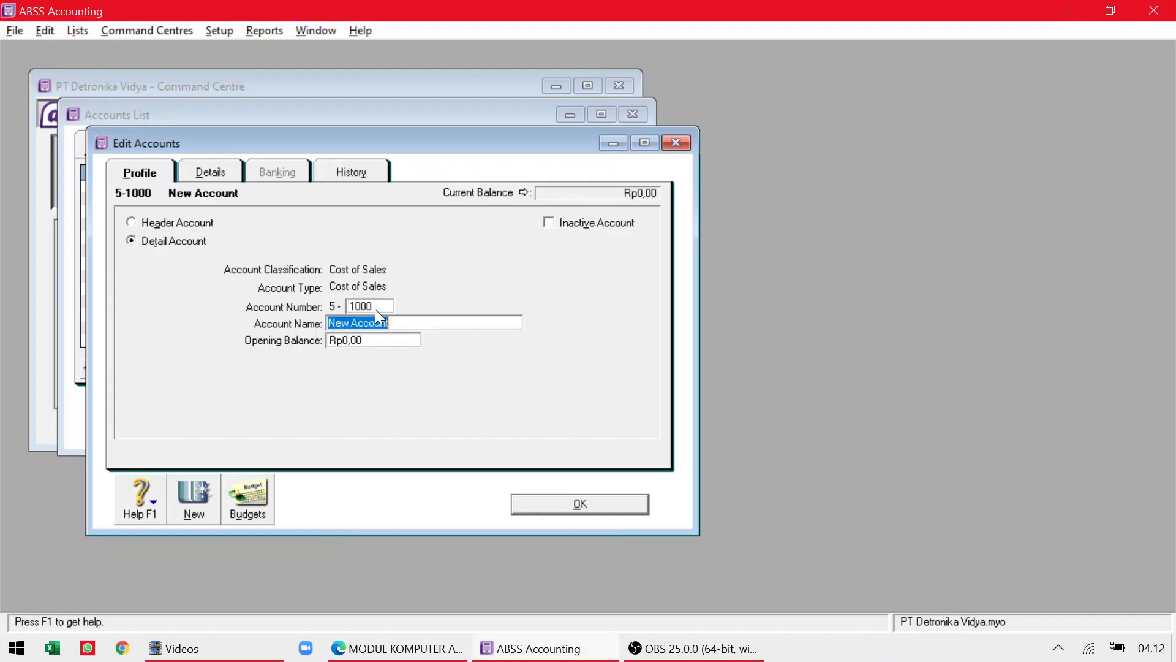
Name it 'Cost of Goods Sold', fixing the 'SOld' typo, save it, and start another account.
key("alt+Tab")
key("alt+Tab")
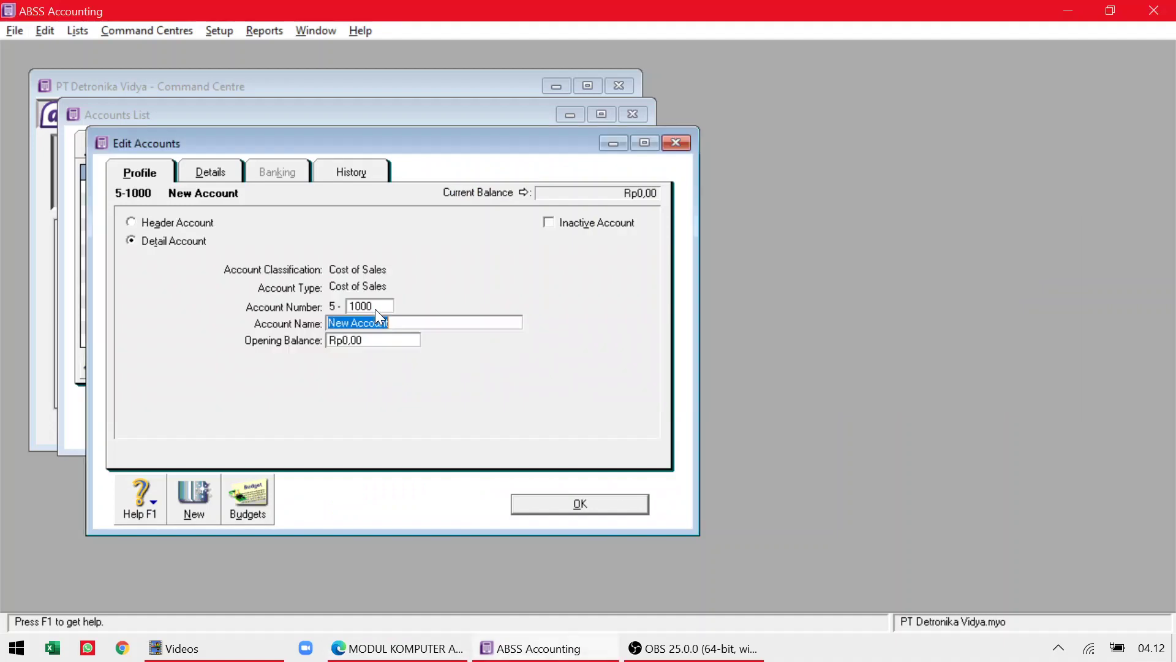
type("Cost of Goods SOld")
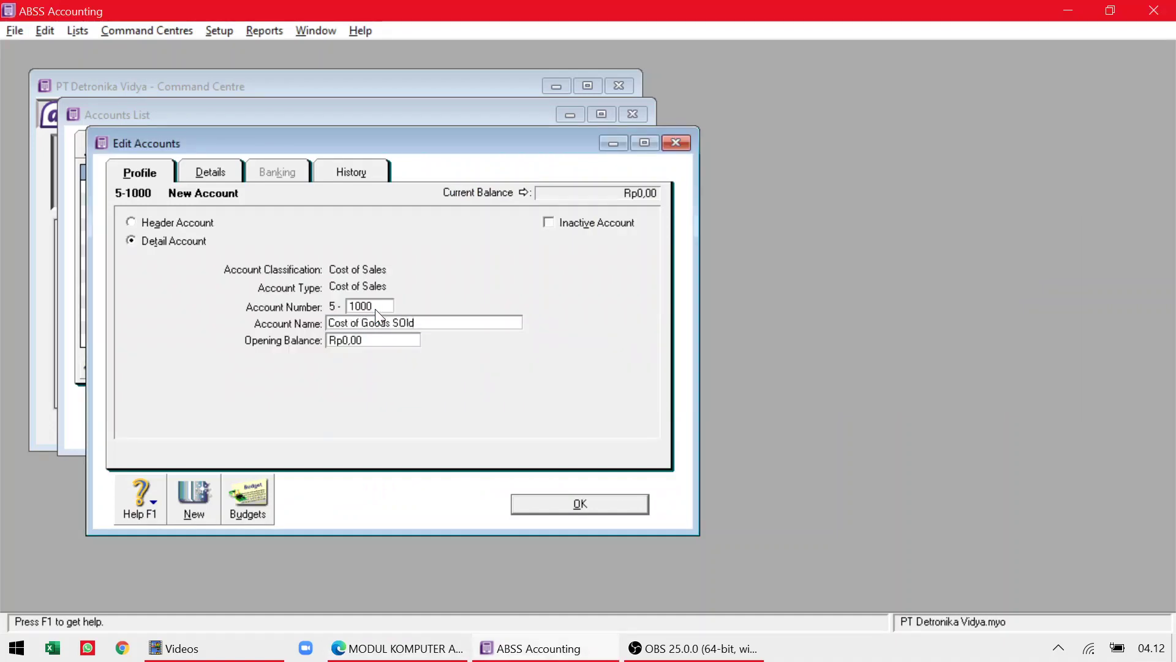
key("alt+Tab")
key("alt+Tab")
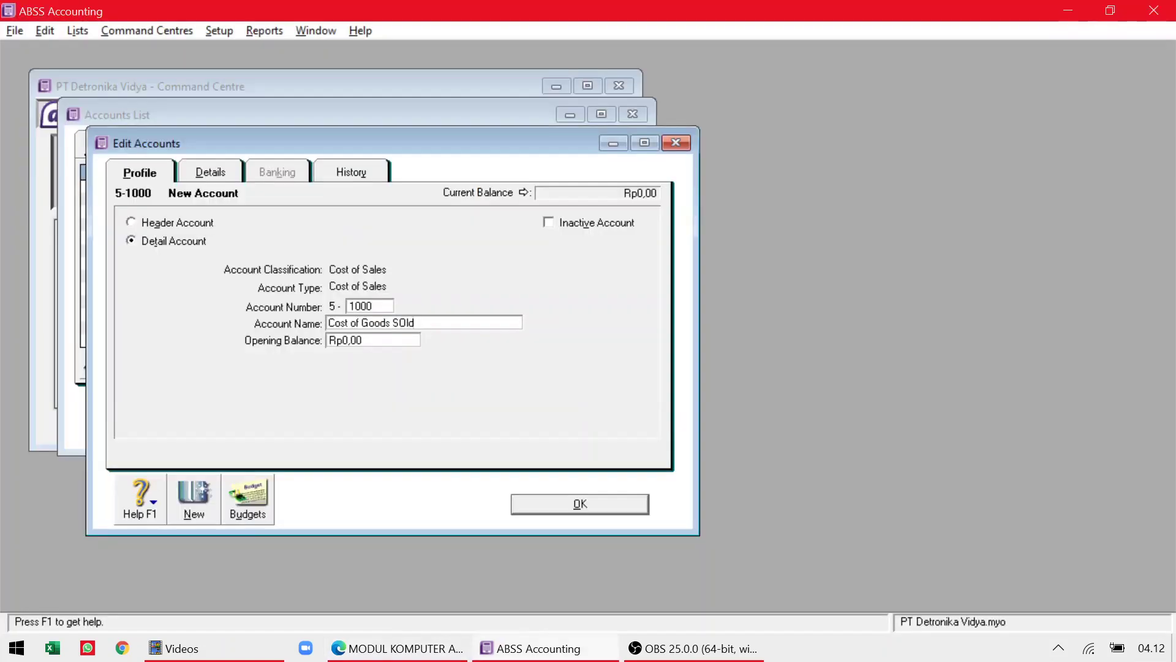
key("Left")
key("Left")
key("BackSpace")
type("o")
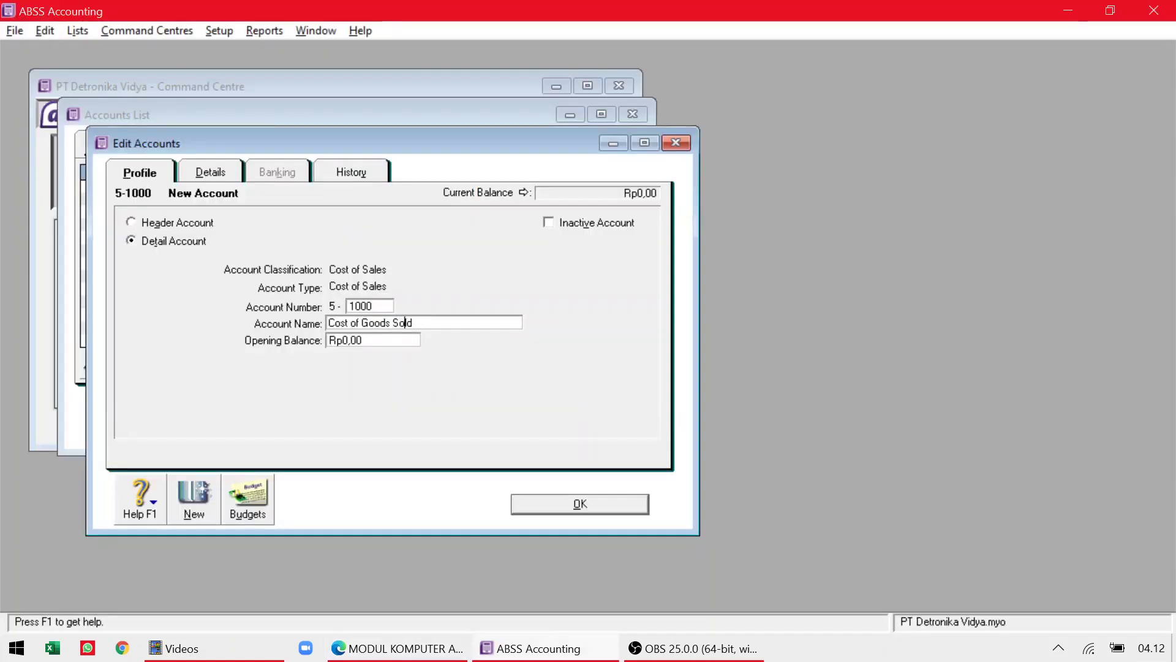
key("Tab")
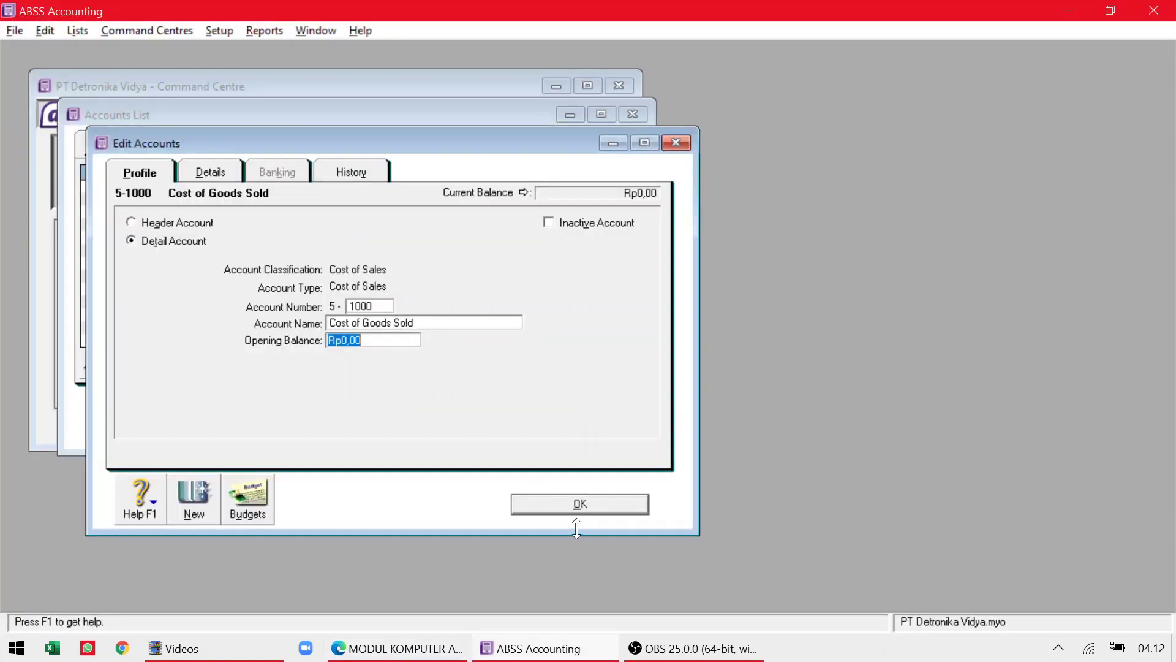
left_click(582, 504)
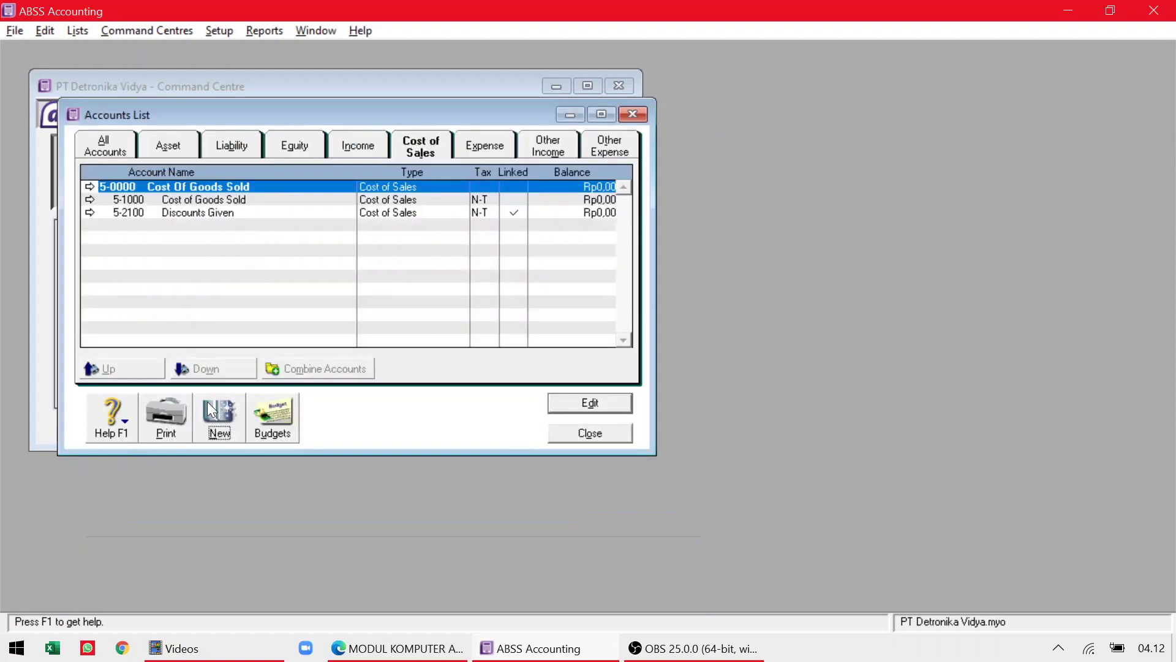
left_click(218, 421)
Save account number 2000 named 'Purchase Retur', then bring the module PDF forward.
key("alt+Tab")
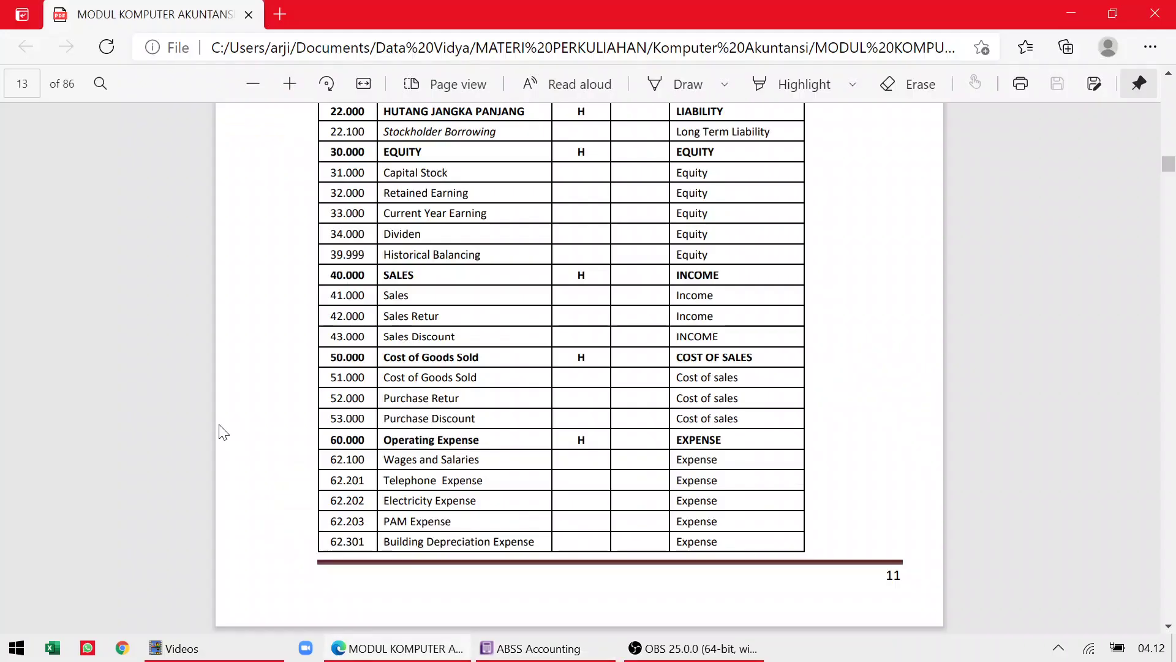
key("alt+Tab")
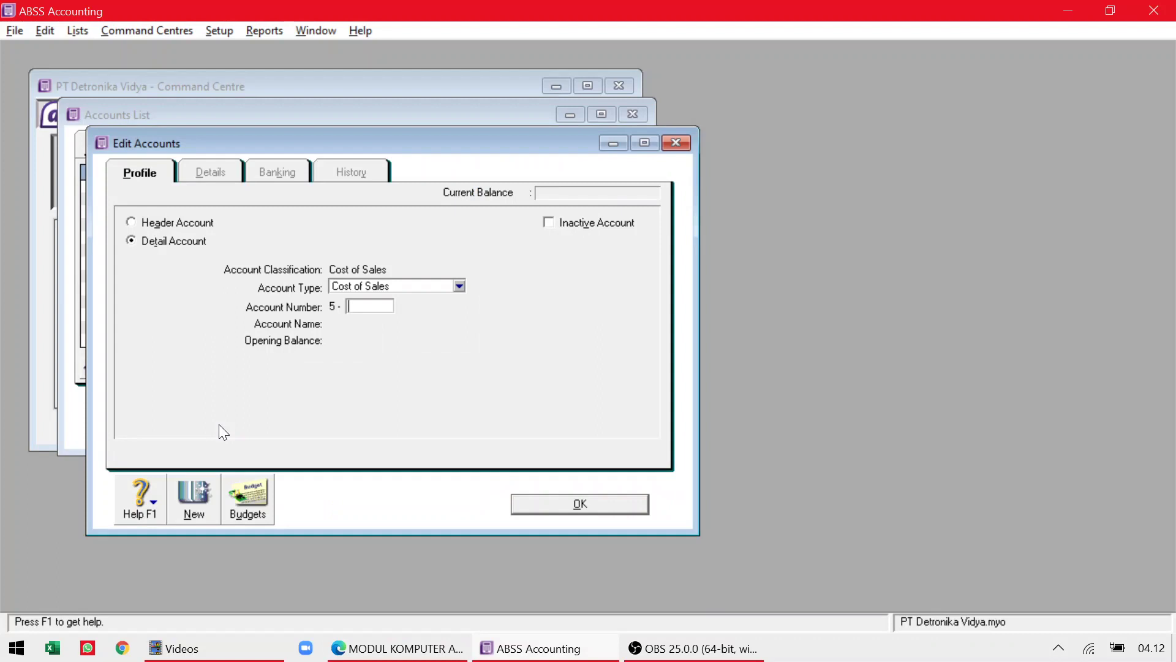
type("2000")
key("Tab")
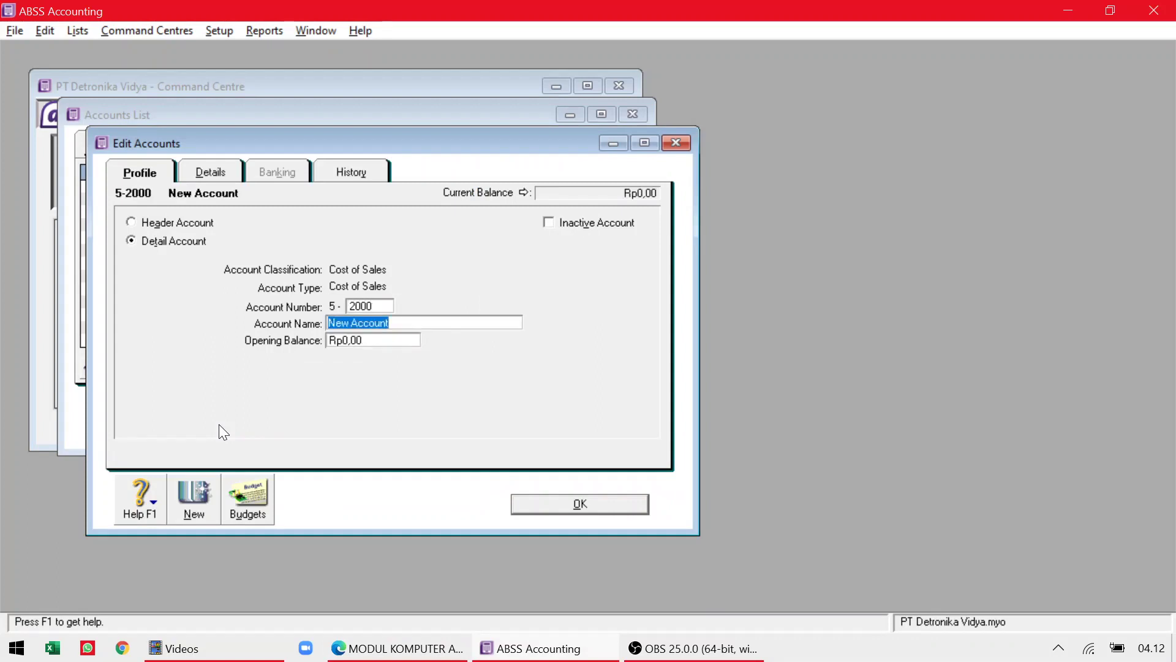
type("Purchase ")
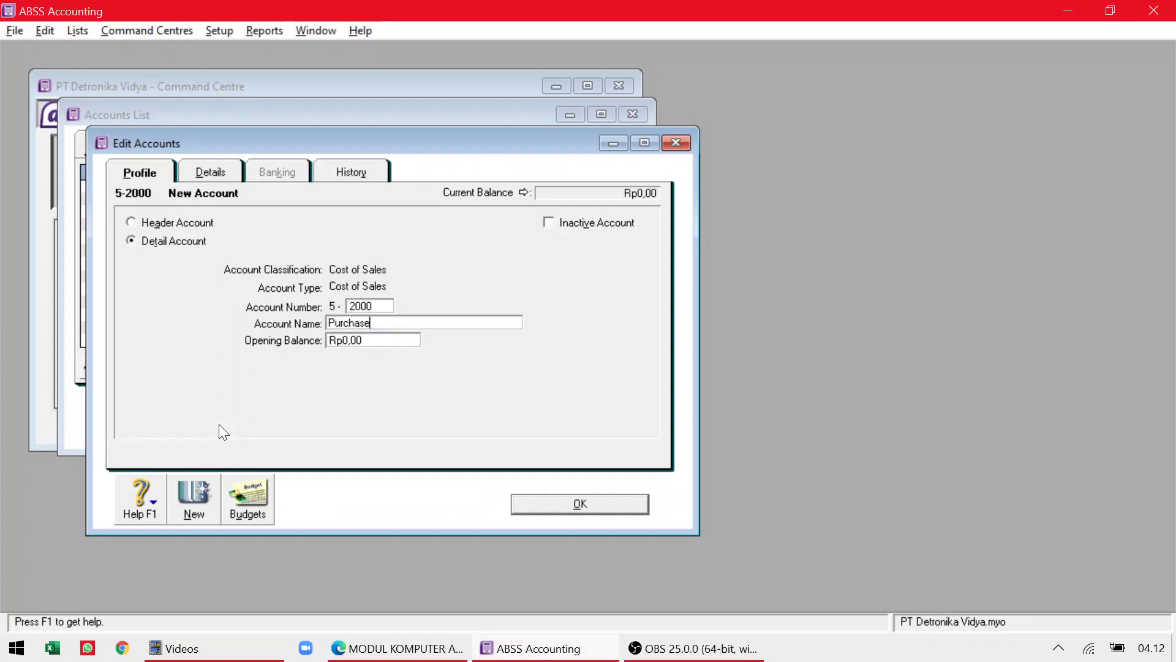
type("Retur")
key("alt+Tab")
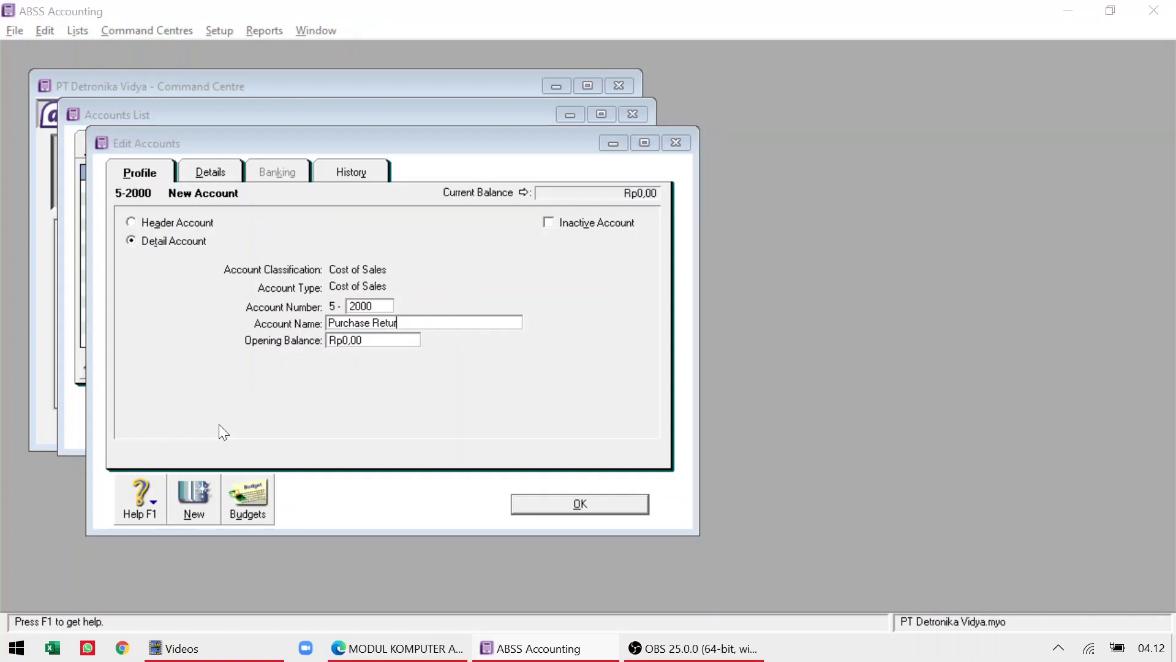
key("alt+Tab")
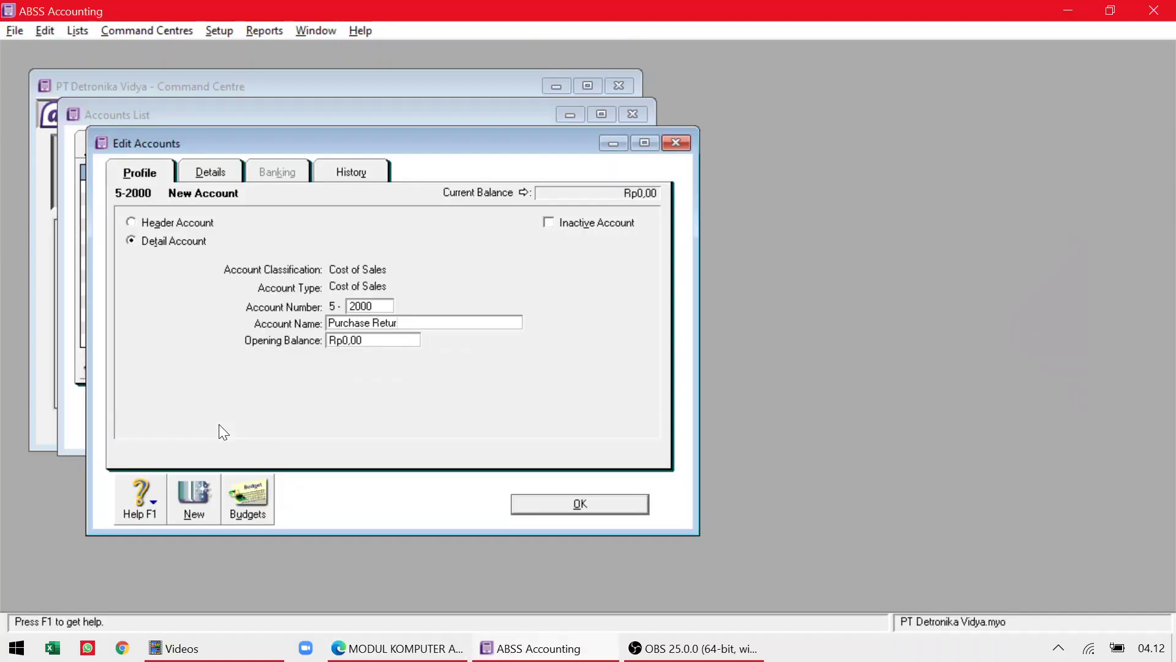
left_click(533, 505)
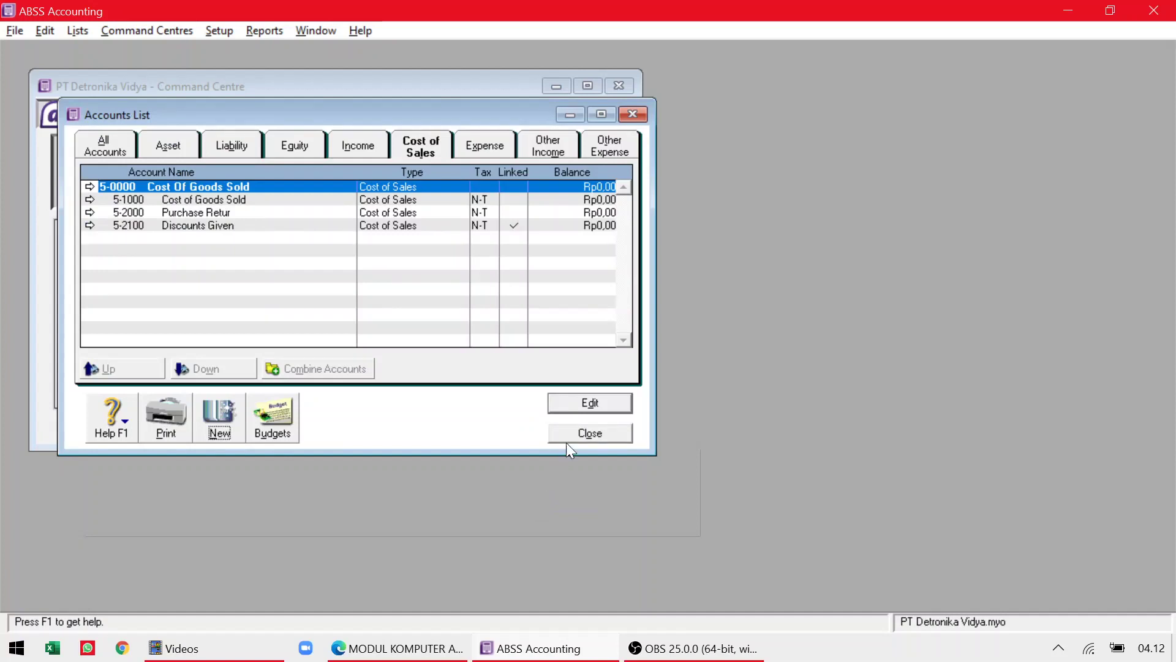
left_click(413, 652)
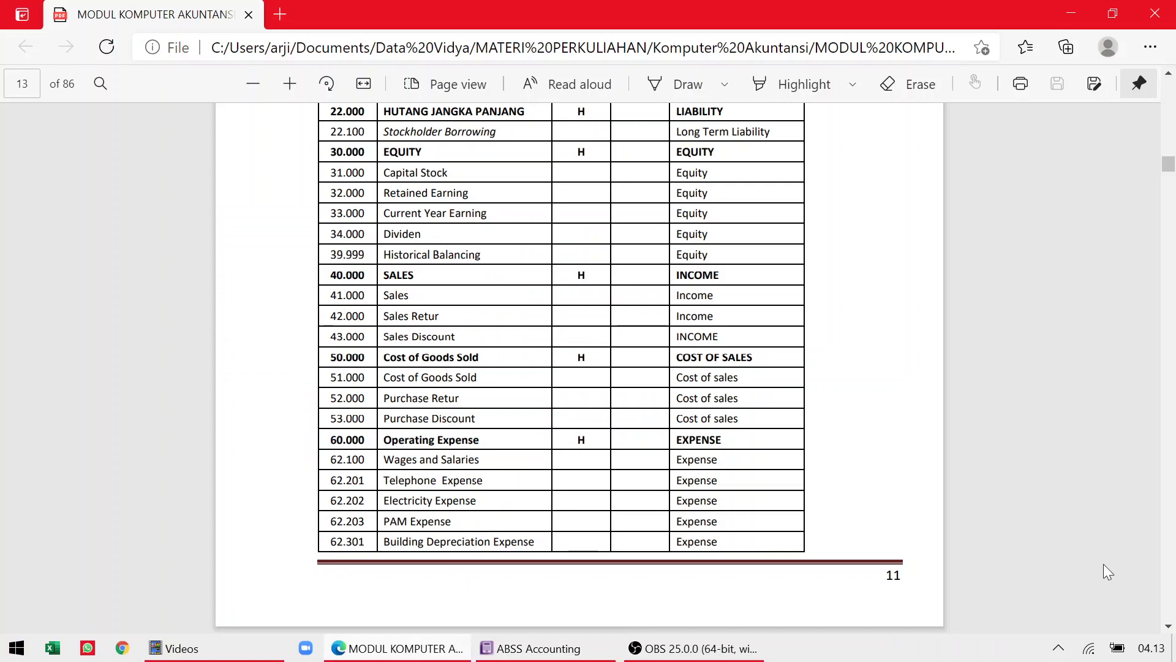
Scroll the PDF down to page 14, then back up to the page 13 account table.
left_click(1168, 626)
scroll(1168, 627, "down", 10)
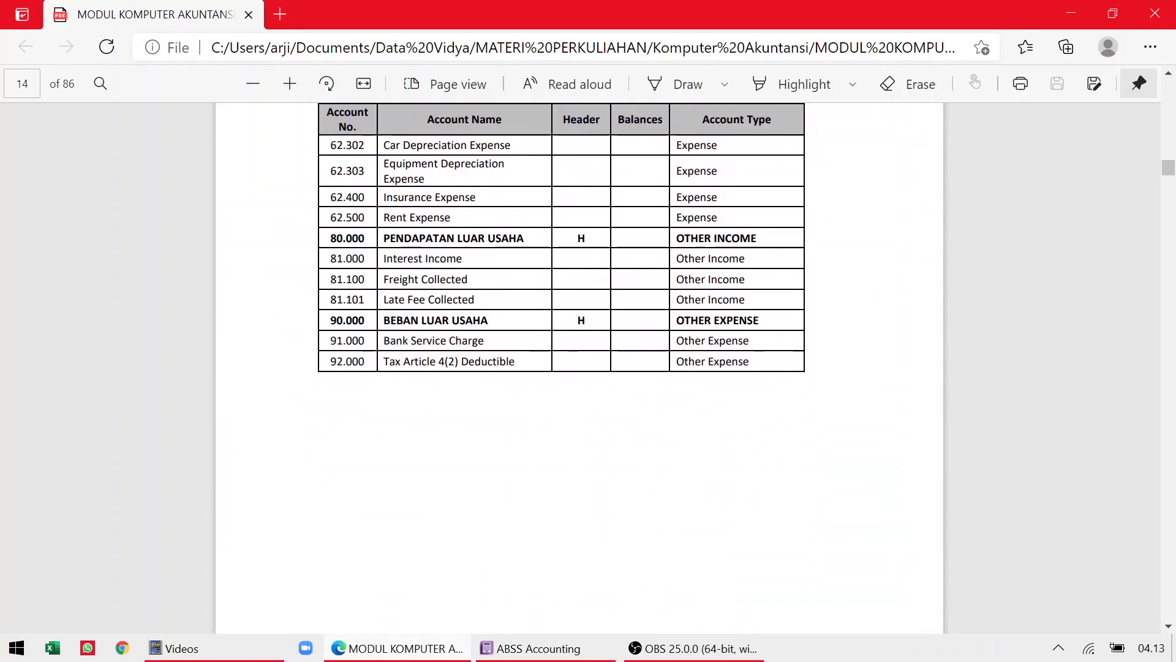
scroll(579, 367, "up", 3)
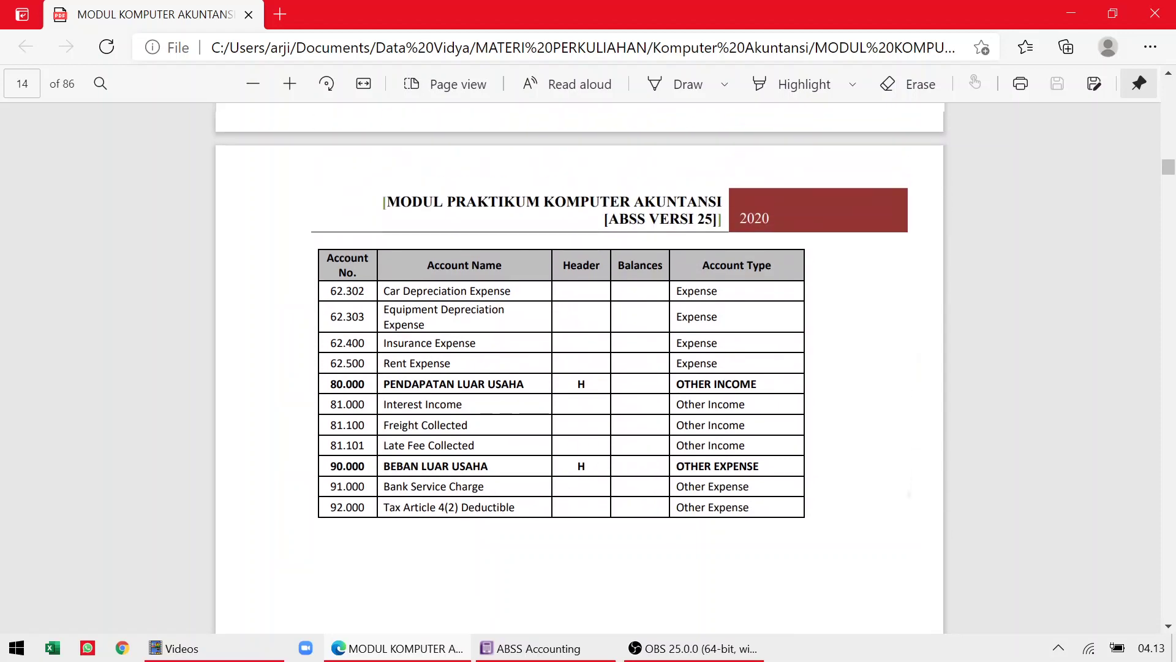
scroll(579, 368, "up", 1)
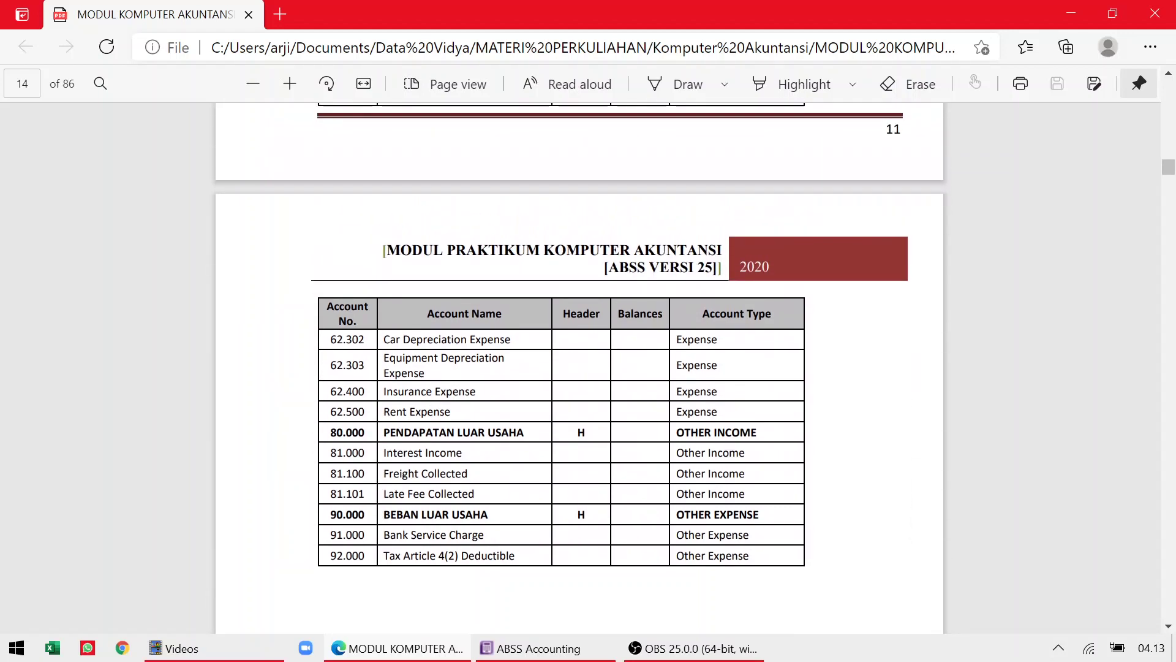
scroll(579, 368, "up", 3)
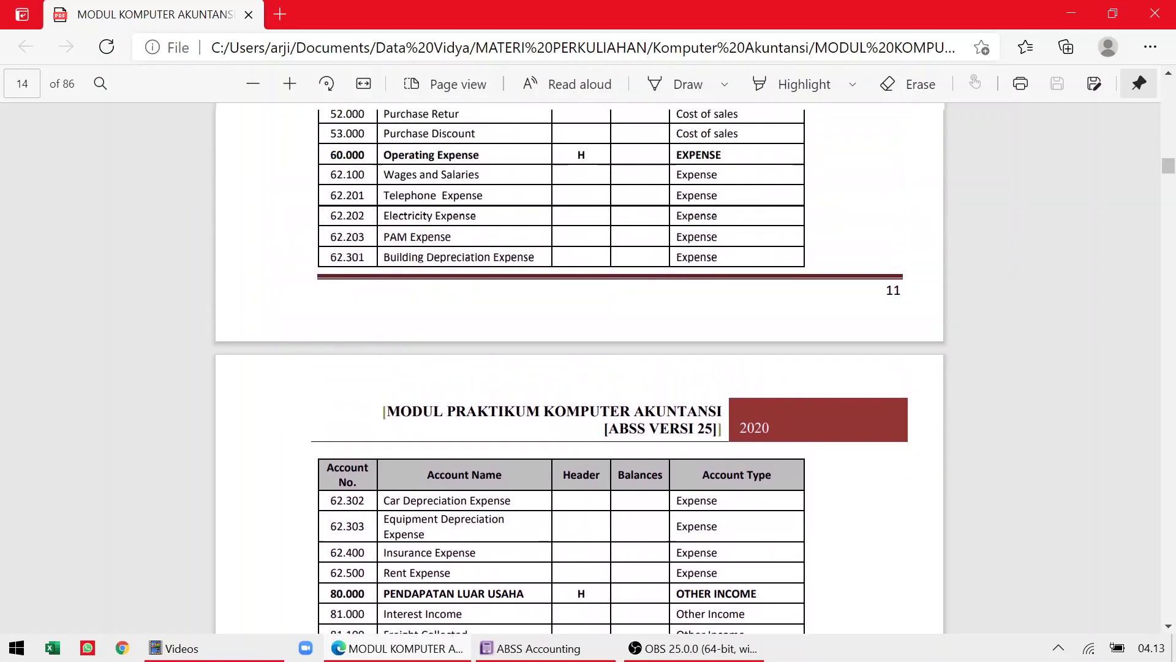
scroll(579, 367, "up", 6)
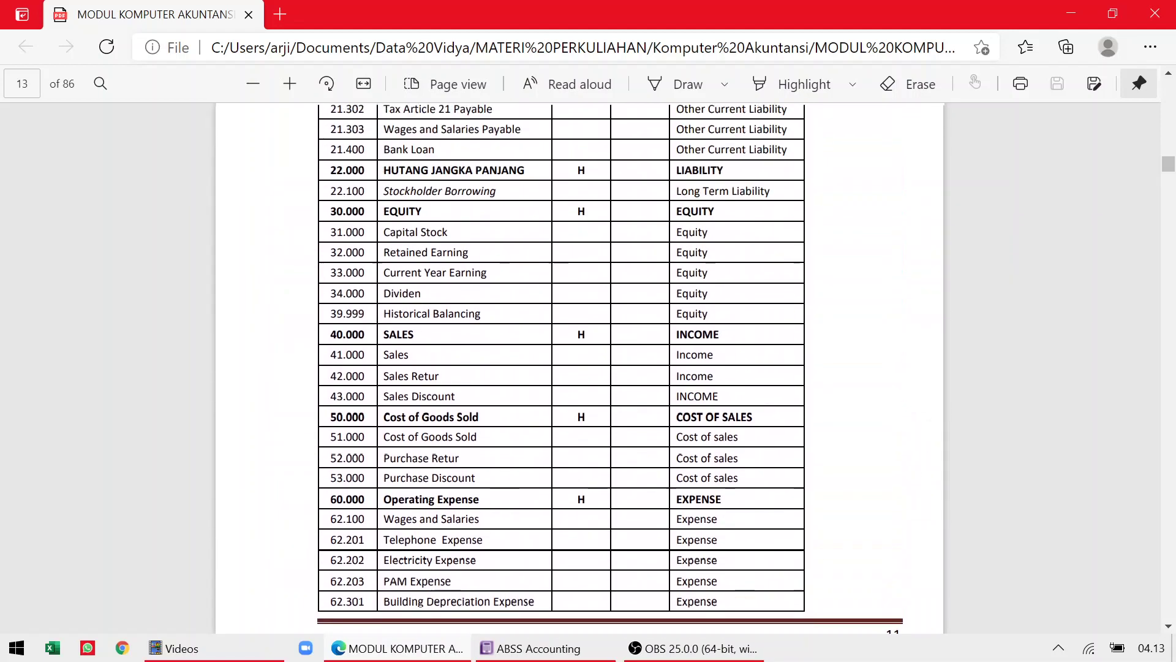
scroll(579, 368, "up", 4)
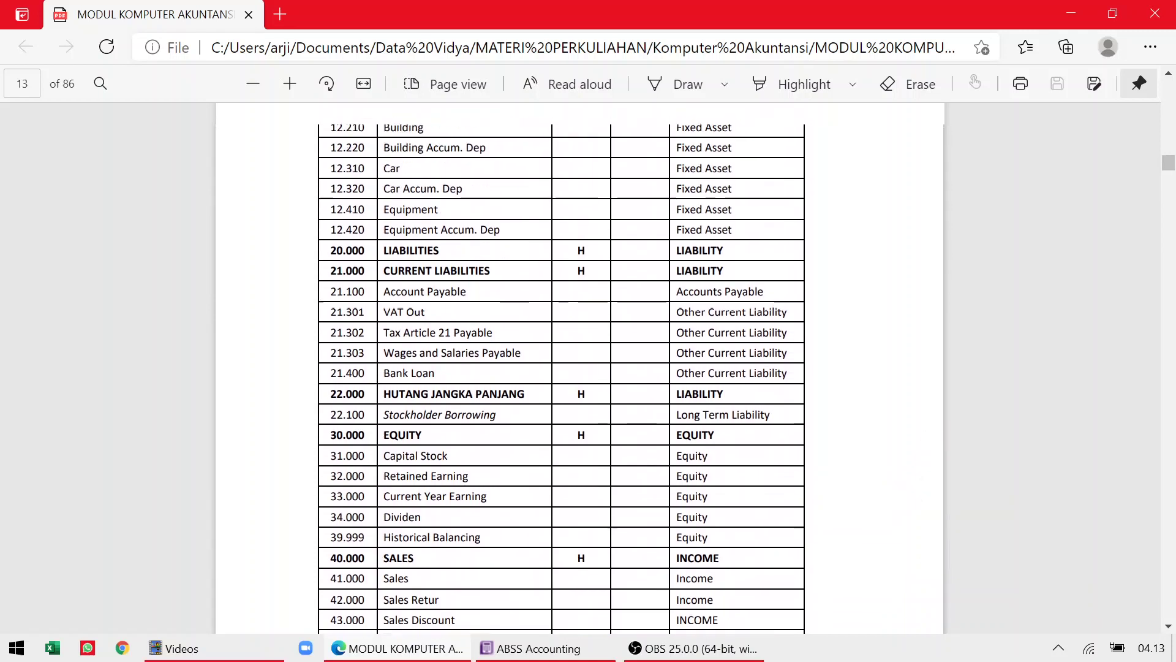
scroll(579, 368, "up", 3)
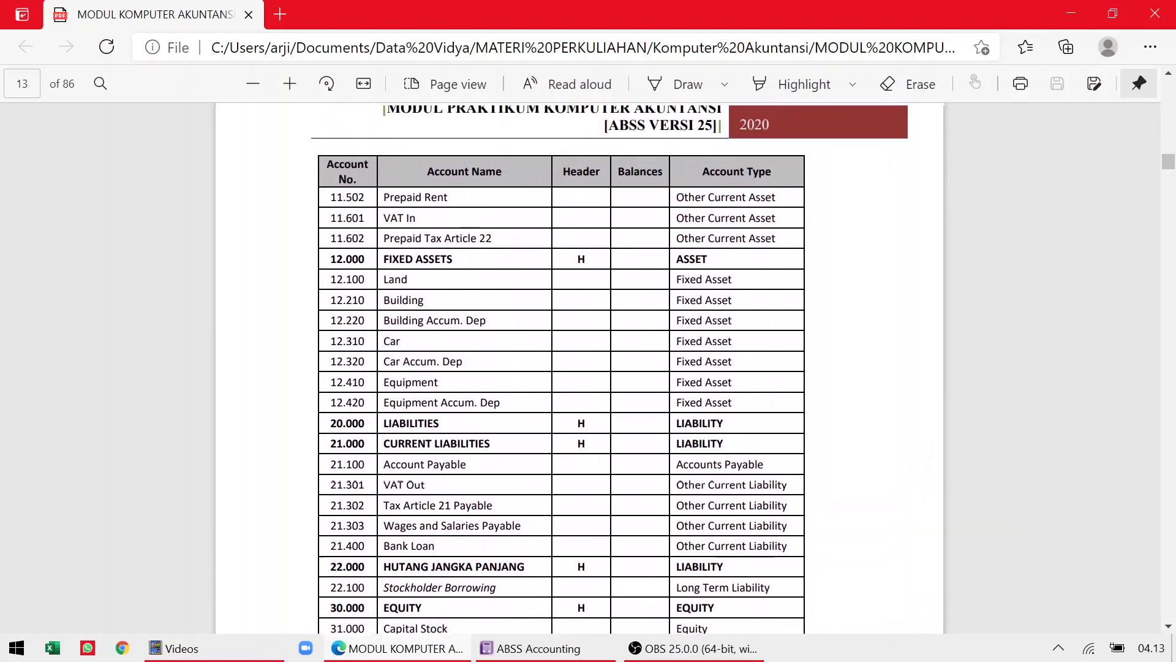